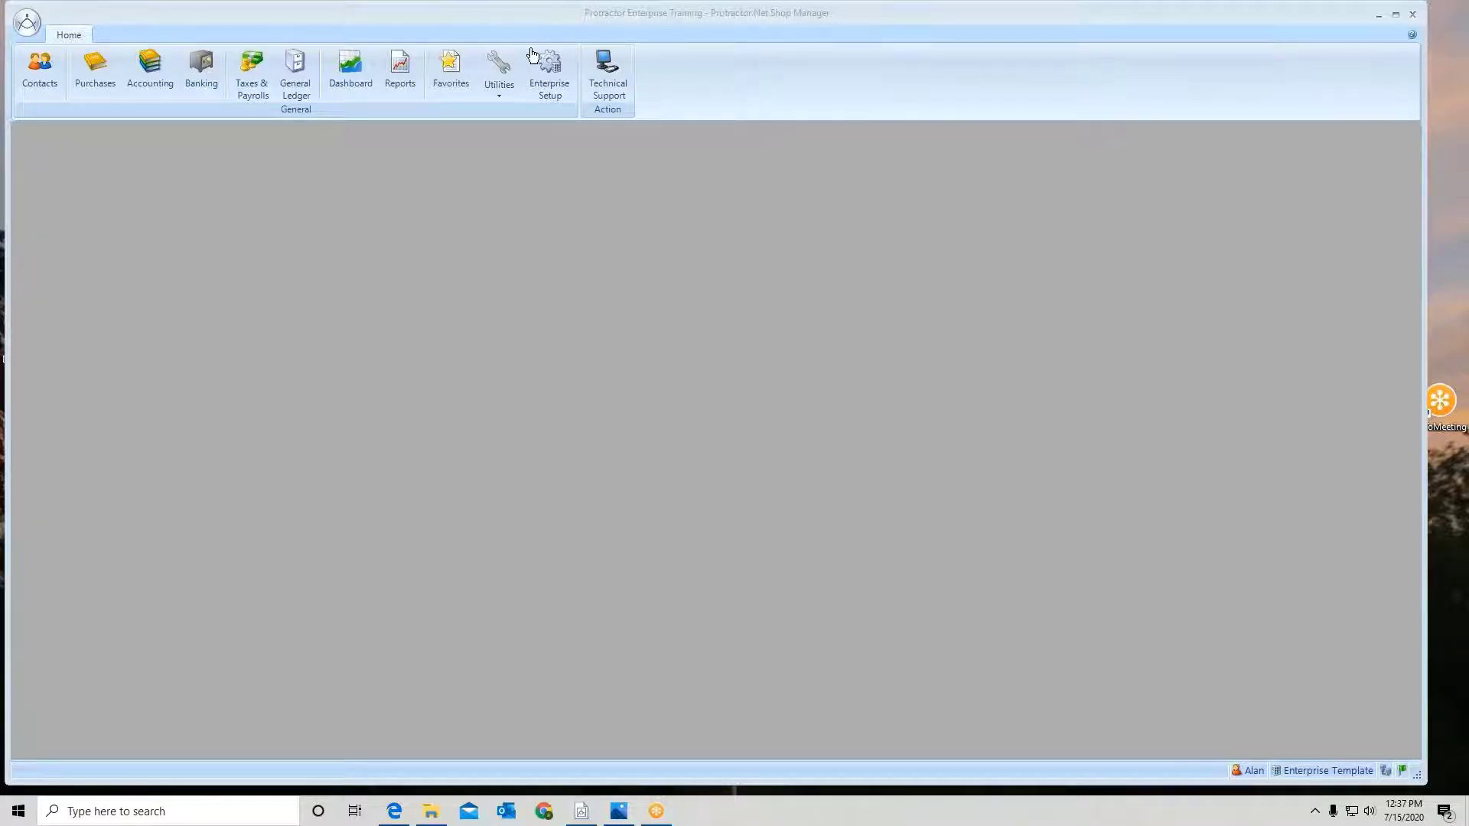
- Open the General Services margin matrix in Enterprise Setup and review its cost margins and synchronization locations
click(551, 68)
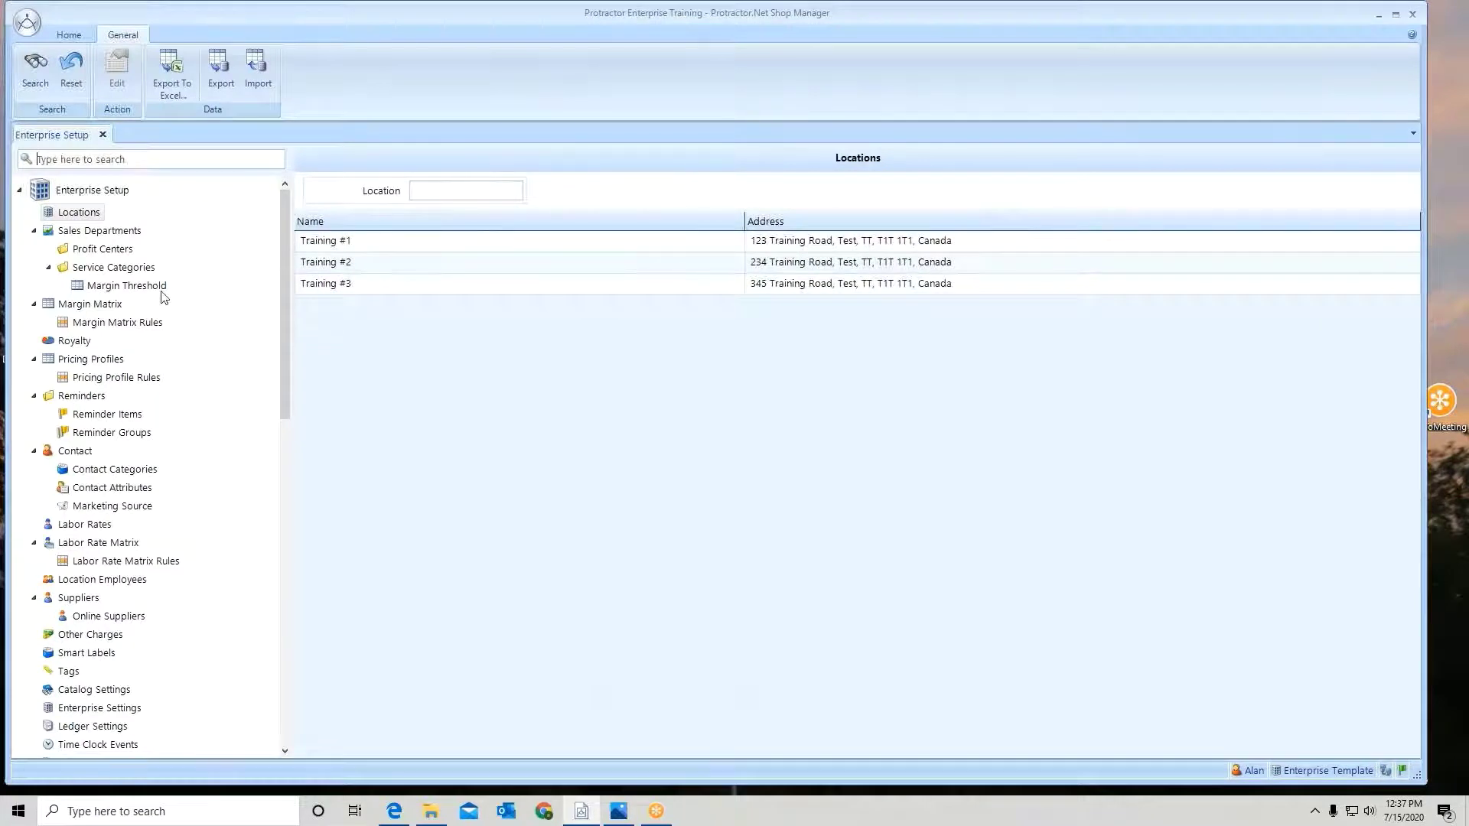
click(86, 306)
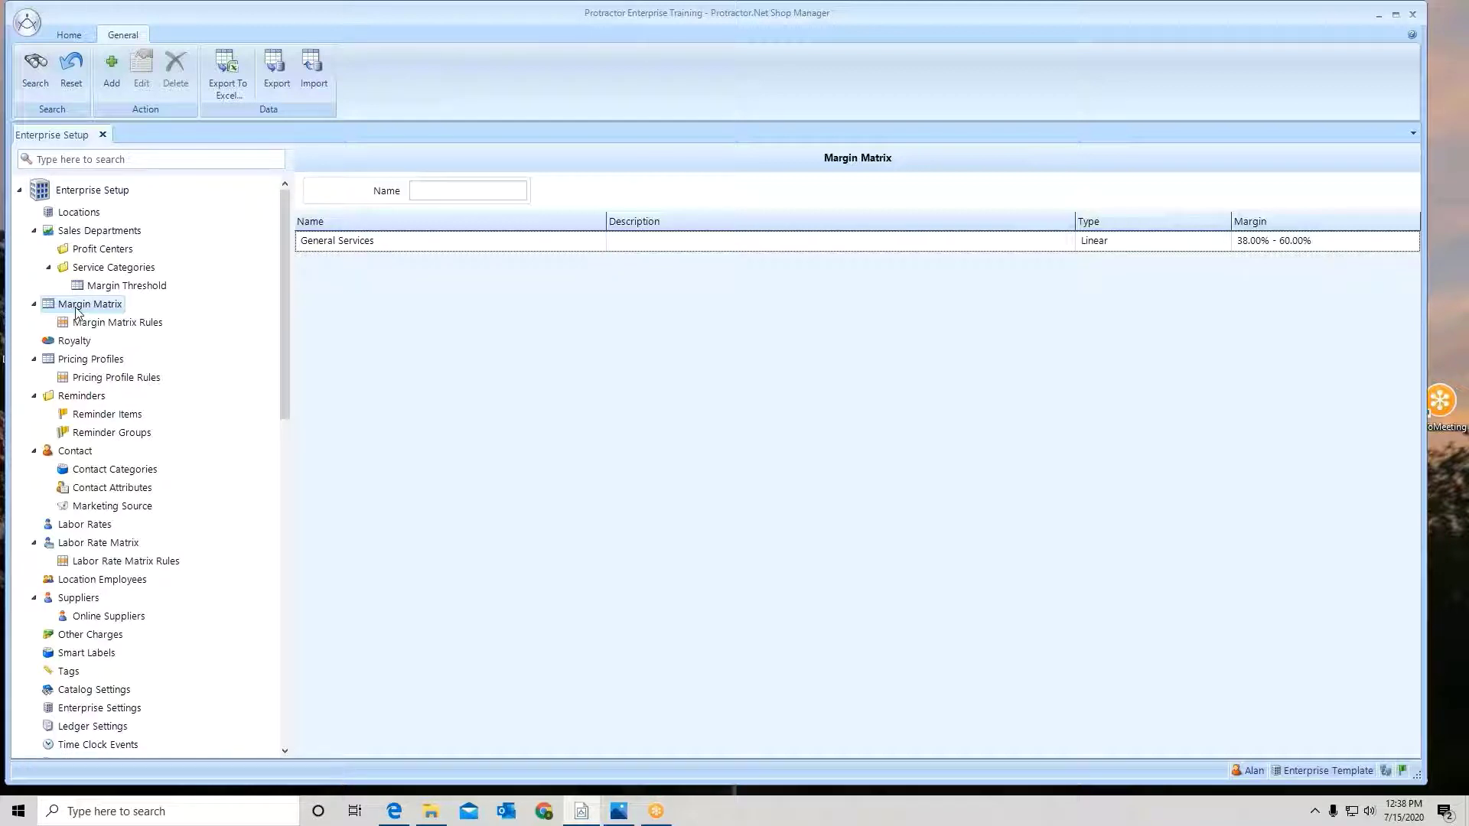
double_click(374, 244)
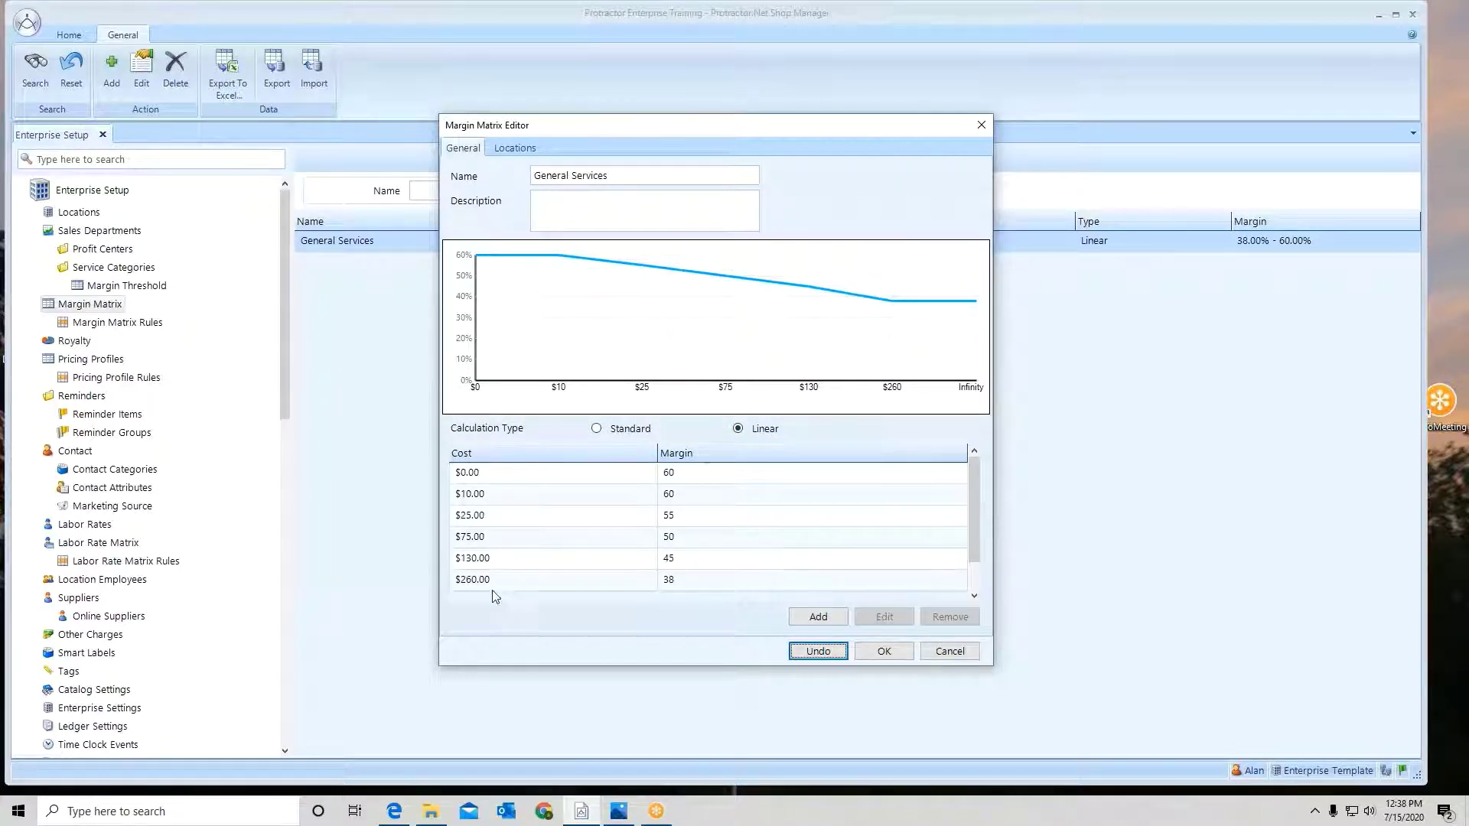
click(506, 149)
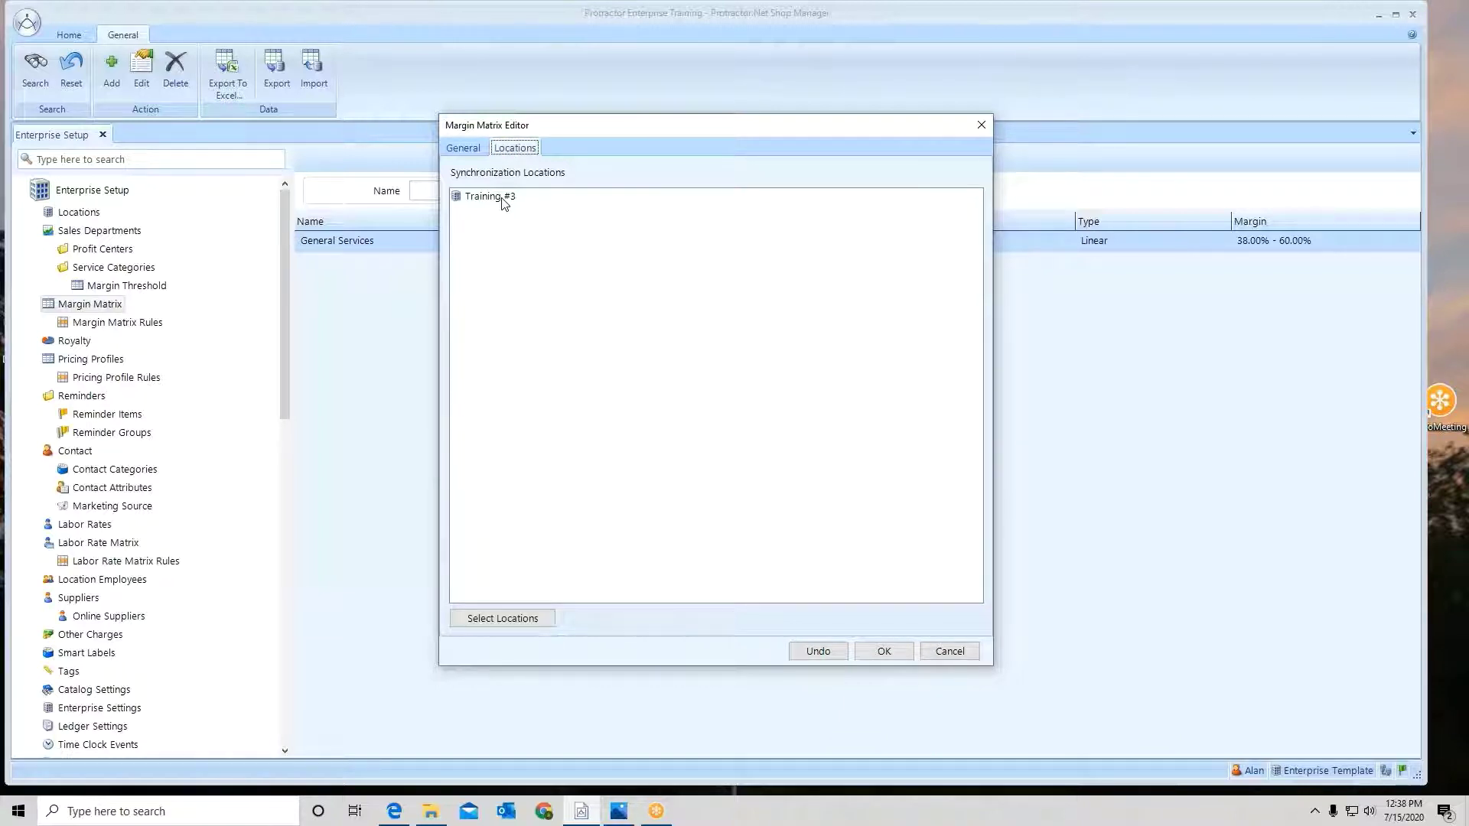
click(535, 619)
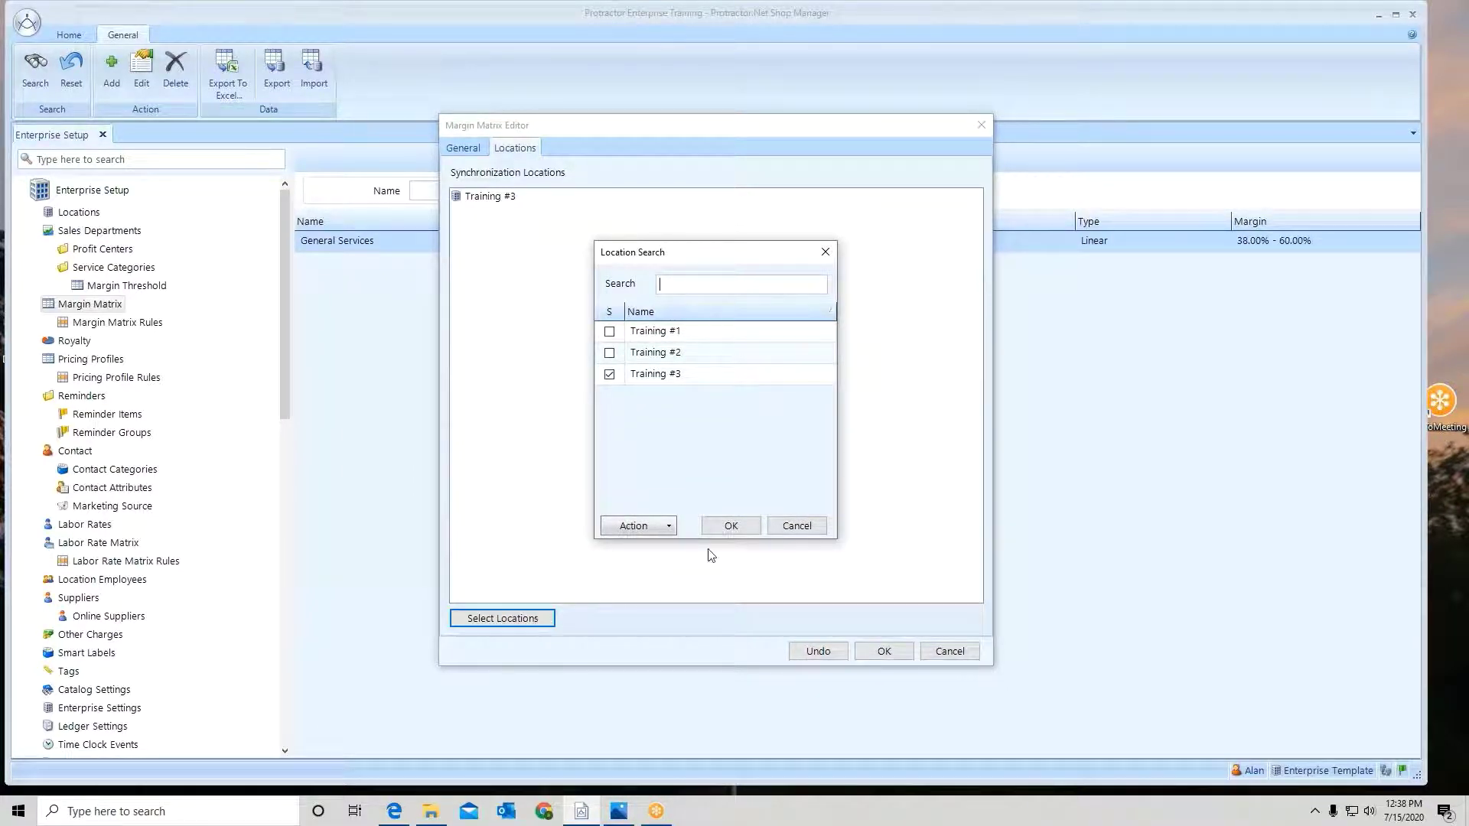
click(730, 525)
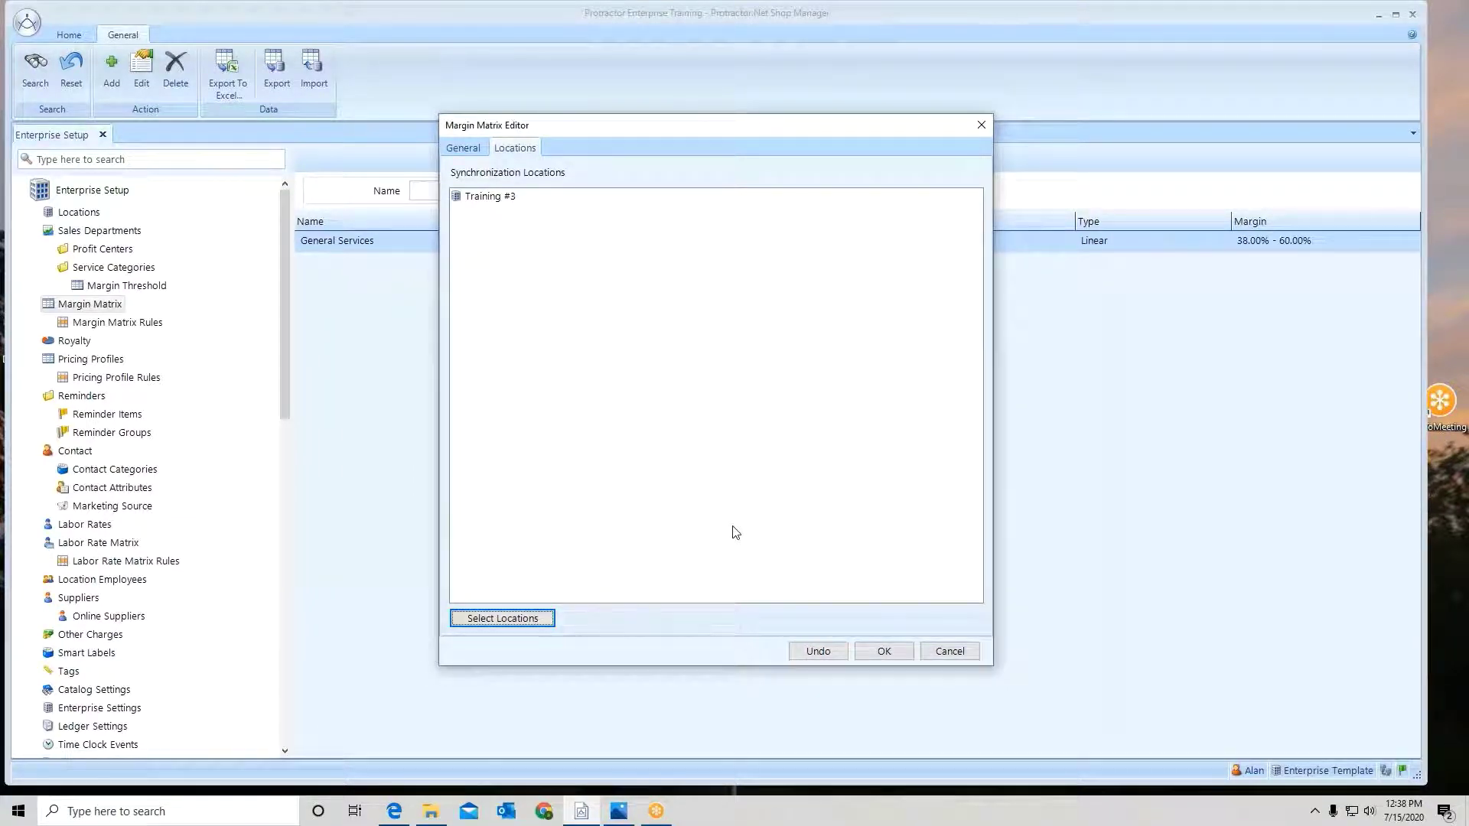
click(884, 650)
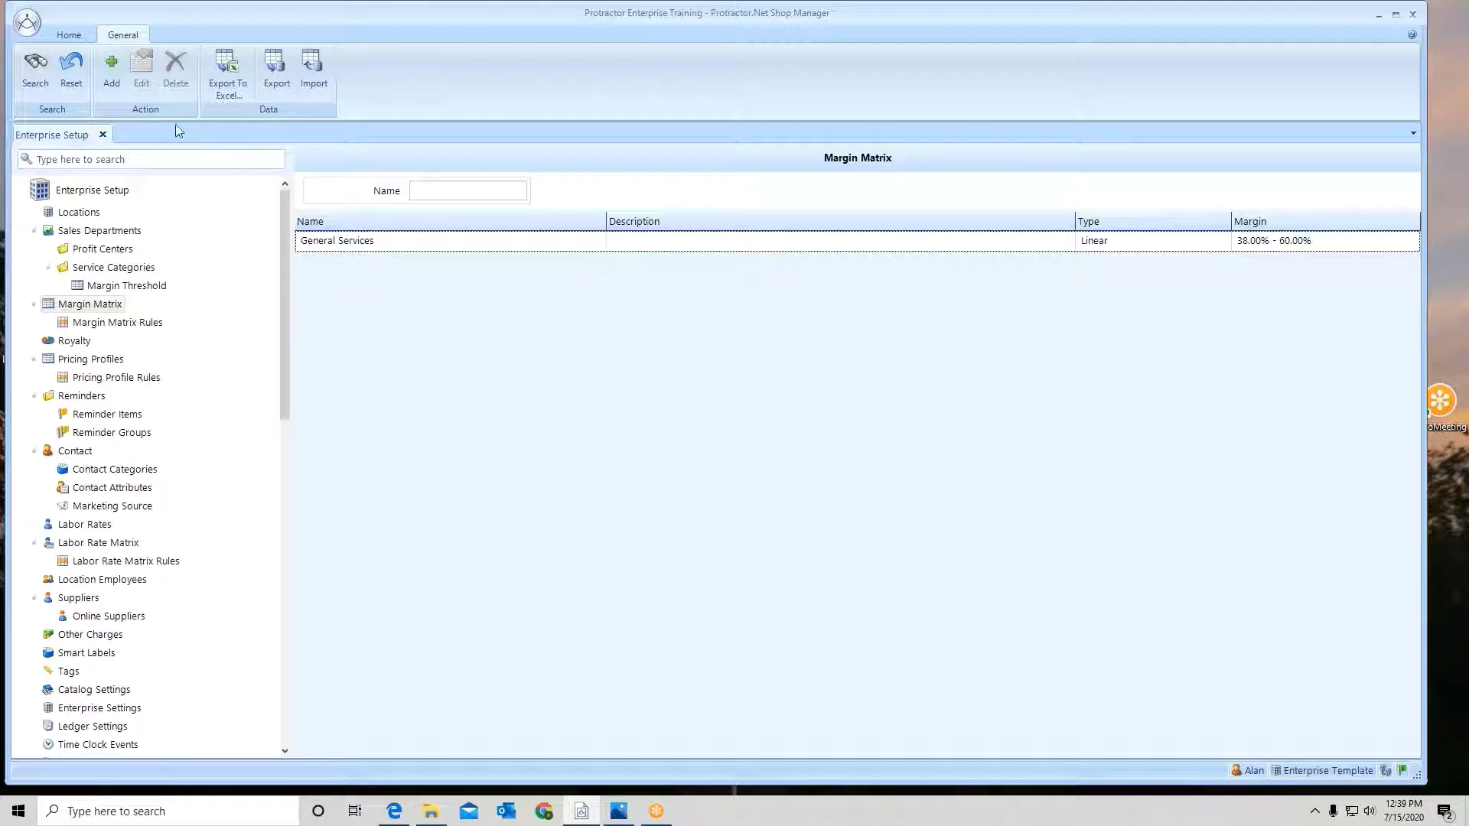
- Create a margin matrix named Tires with a first entry of 35% margin from $0.00 cost
click(112, 77)
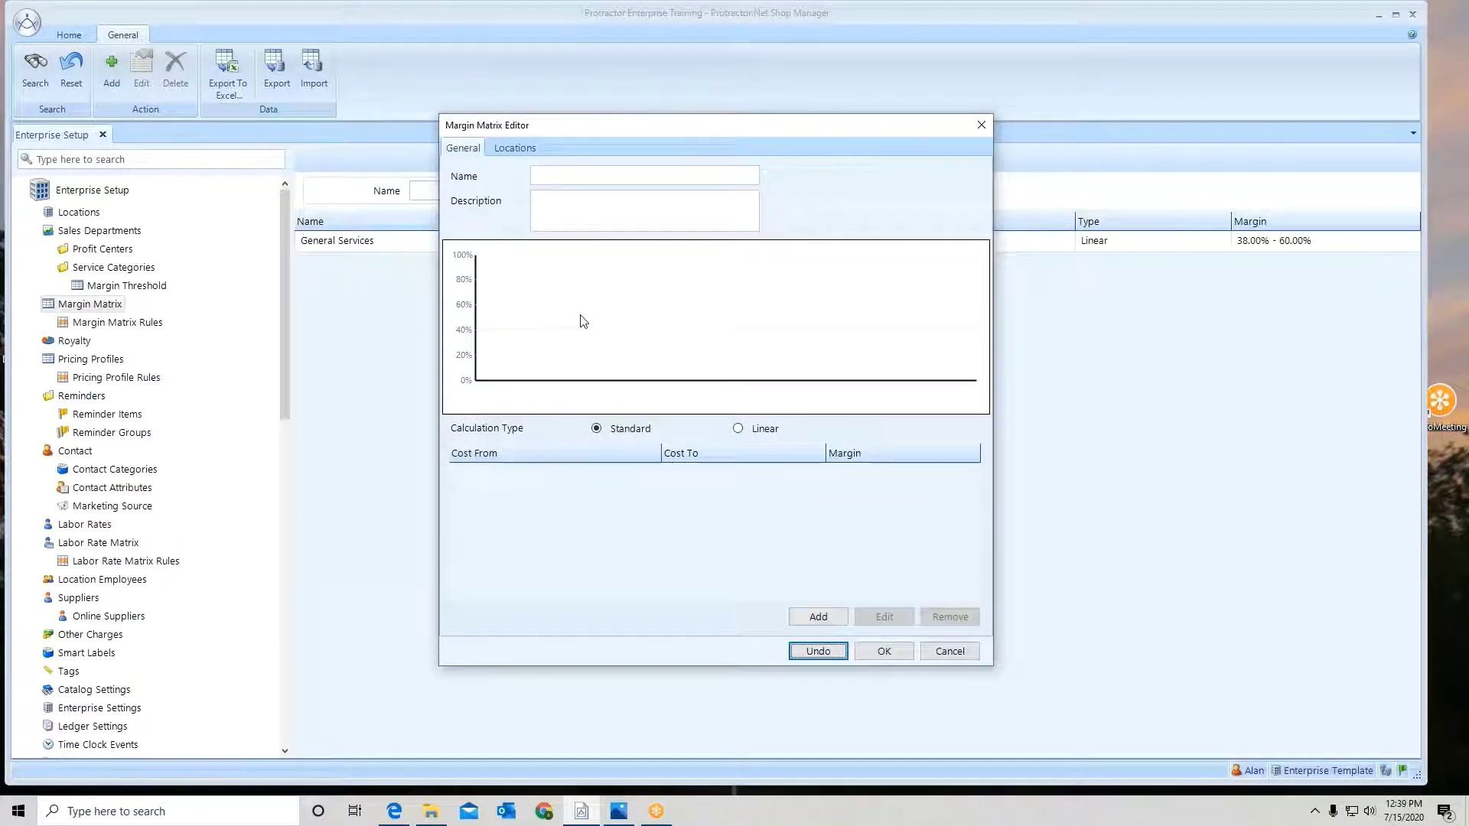
click(553, 176)
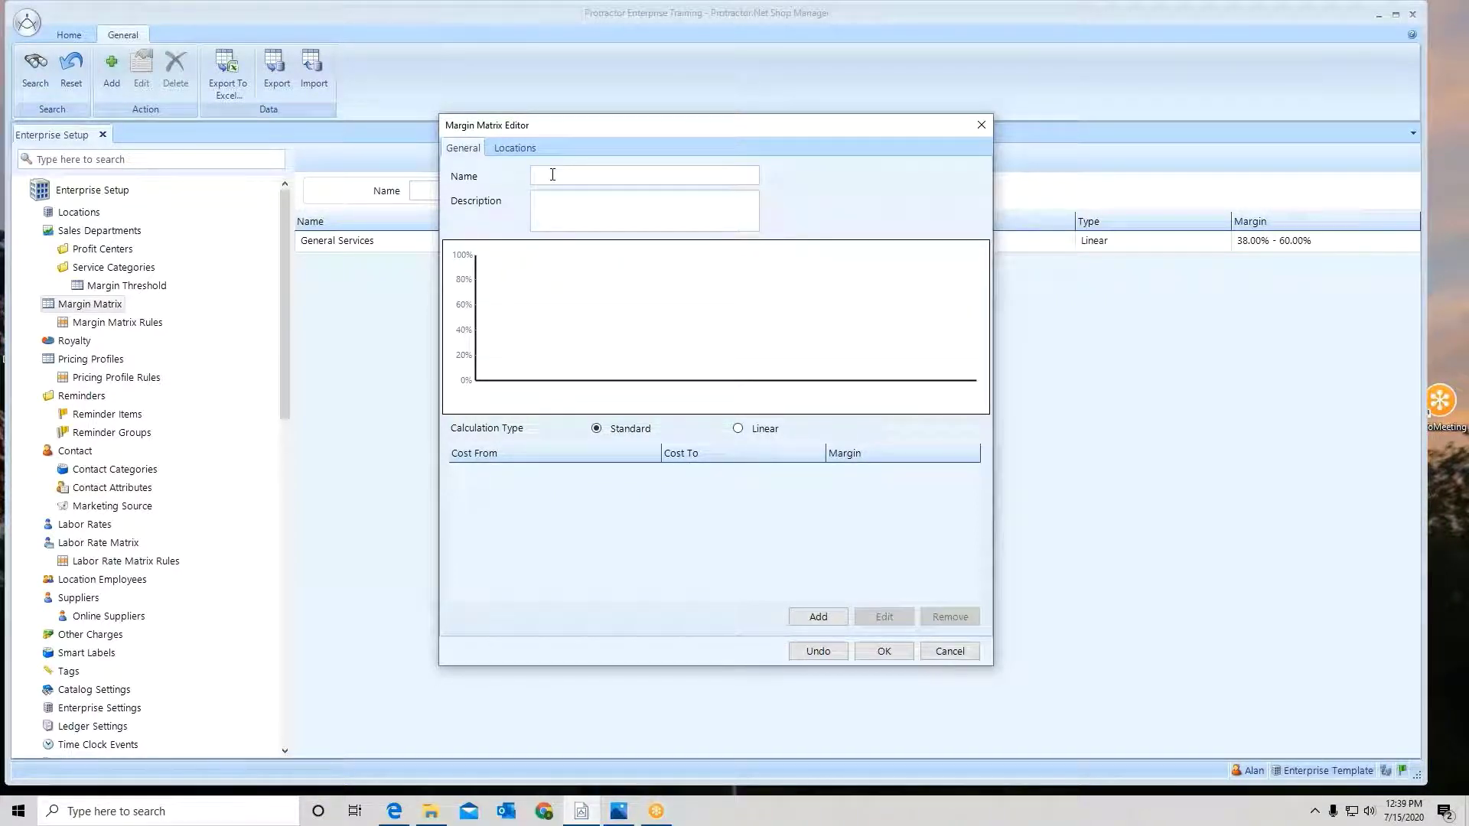
text(Tires)
click(586, 214)
click(818, 618)
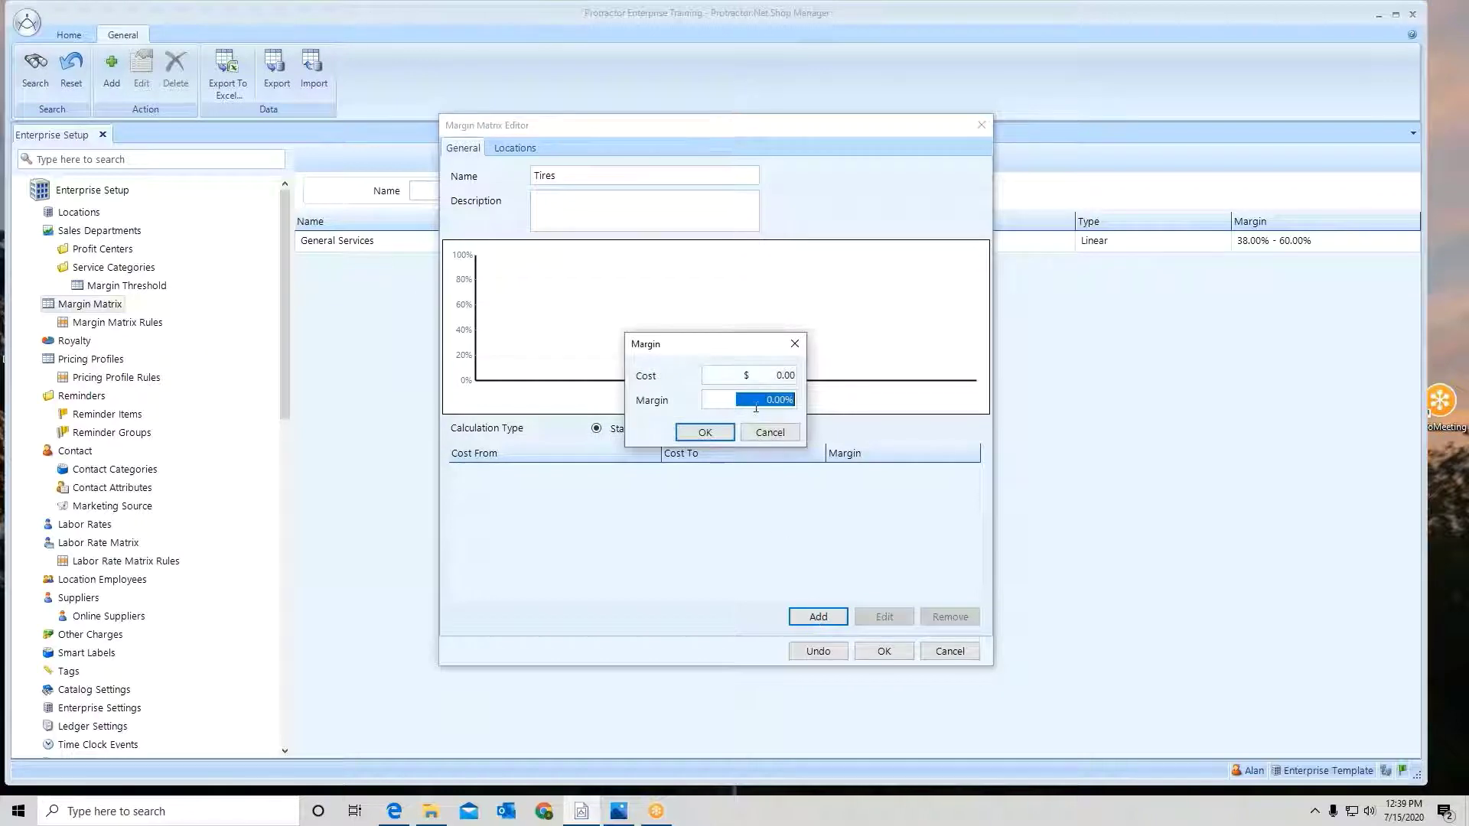
drag(748, 399, 787, 400)
text(35)
click(693, 435)
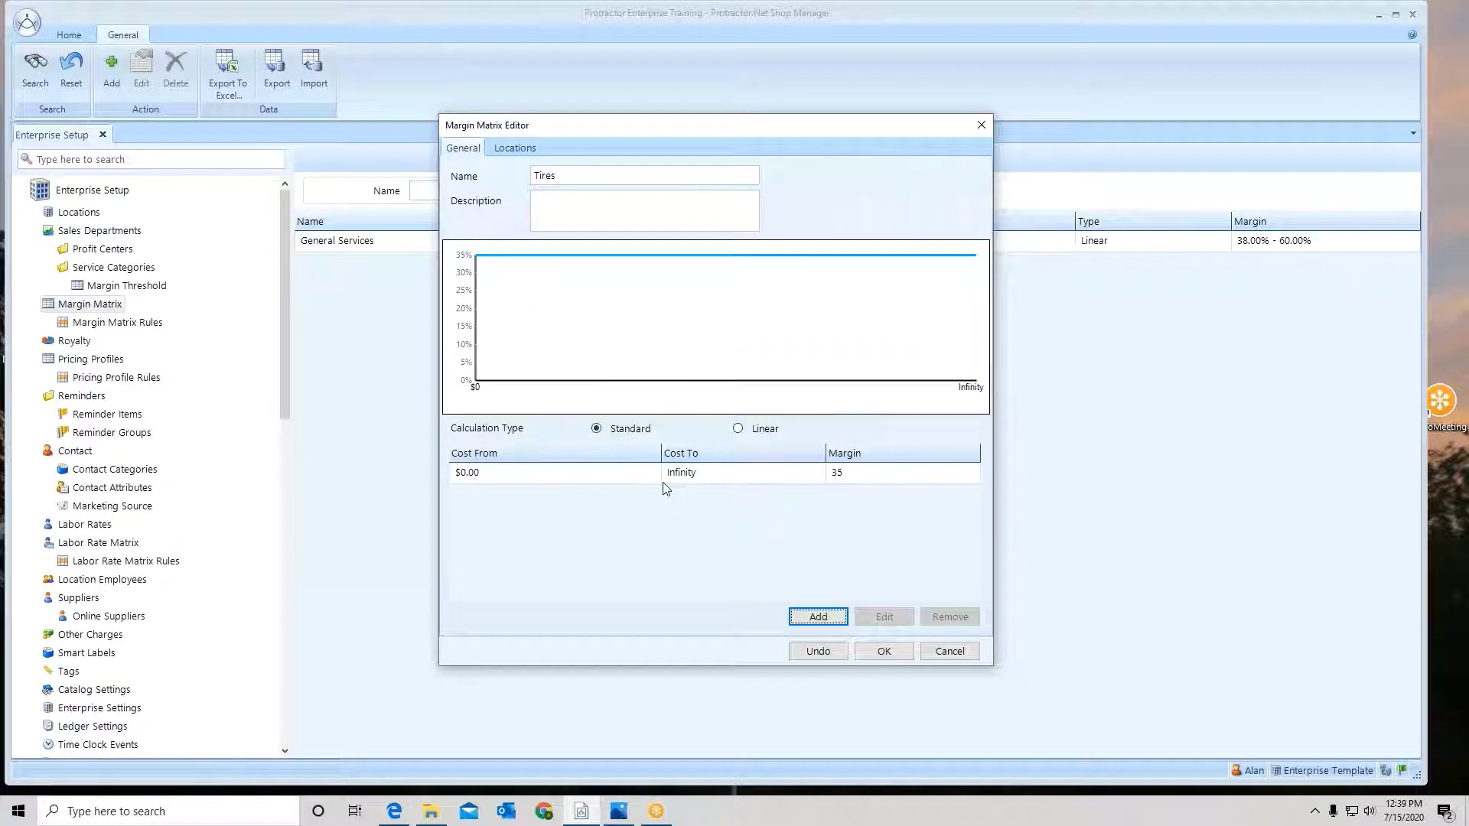
- Add a $75.00 cost entry with a 25% margin to the Tires matrix
click(818, 615)
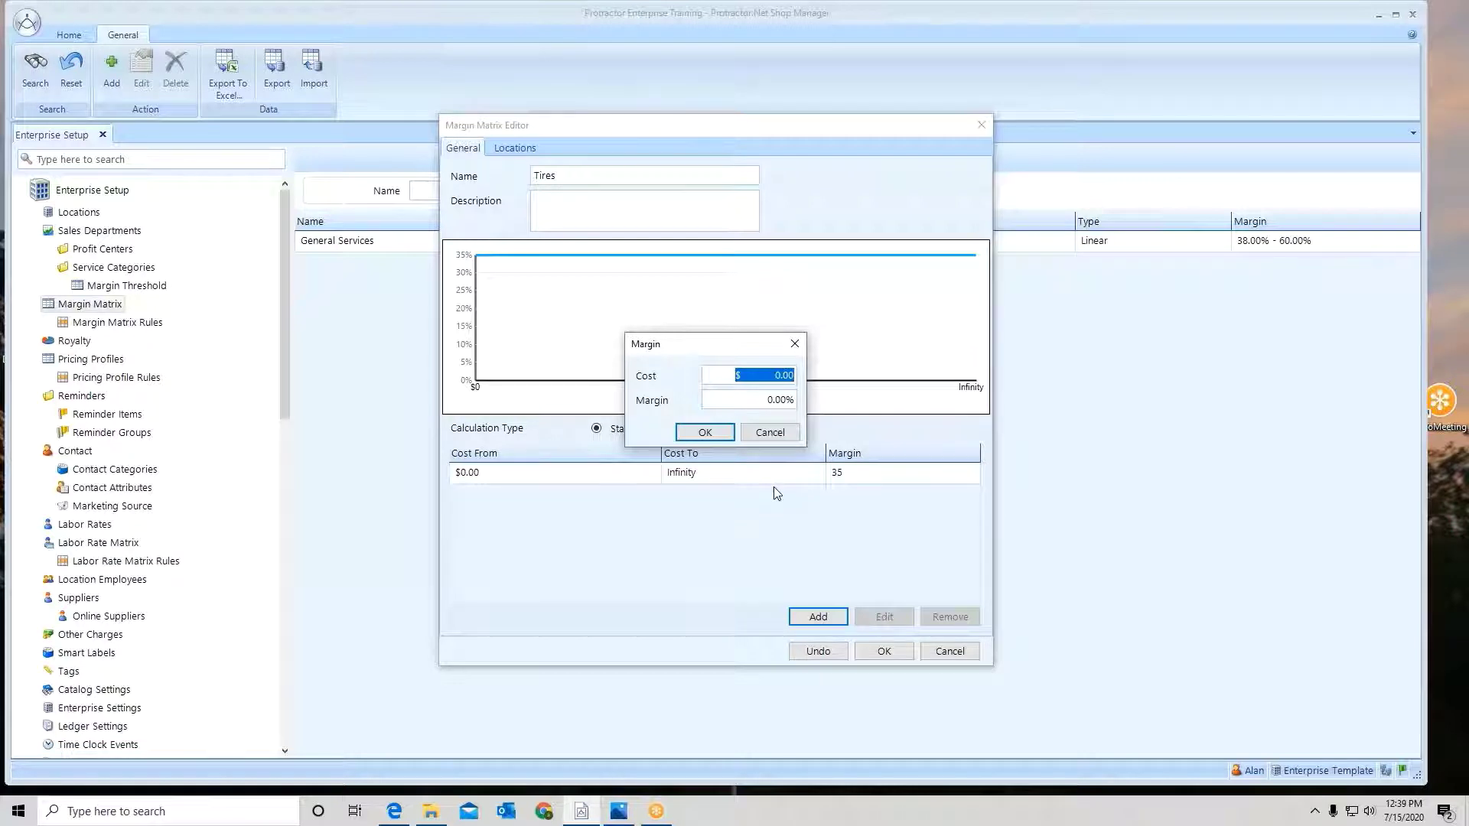
text(75.)
key(Tab)
text(25)
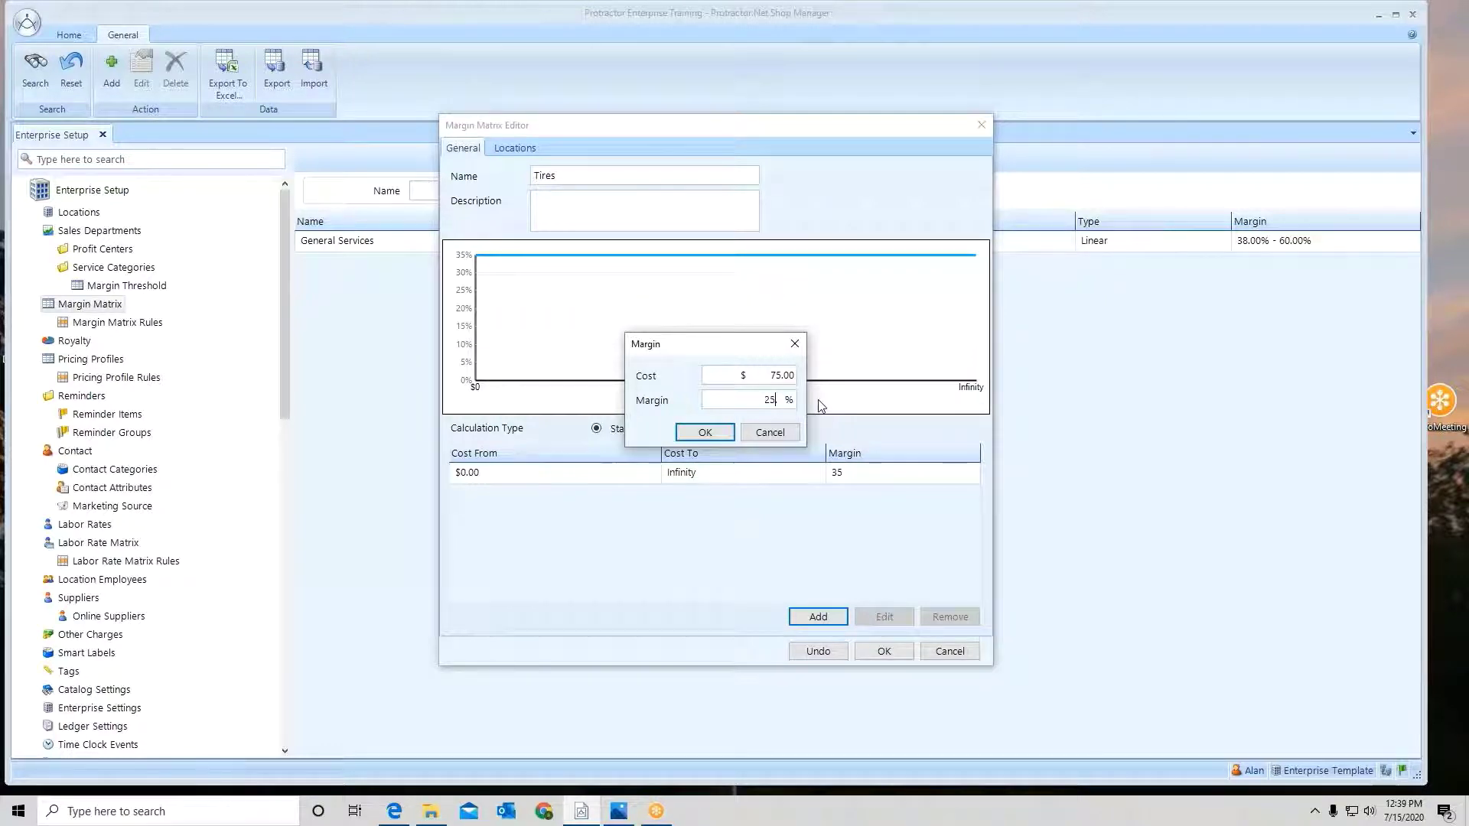
text(.)
click(724, 433)
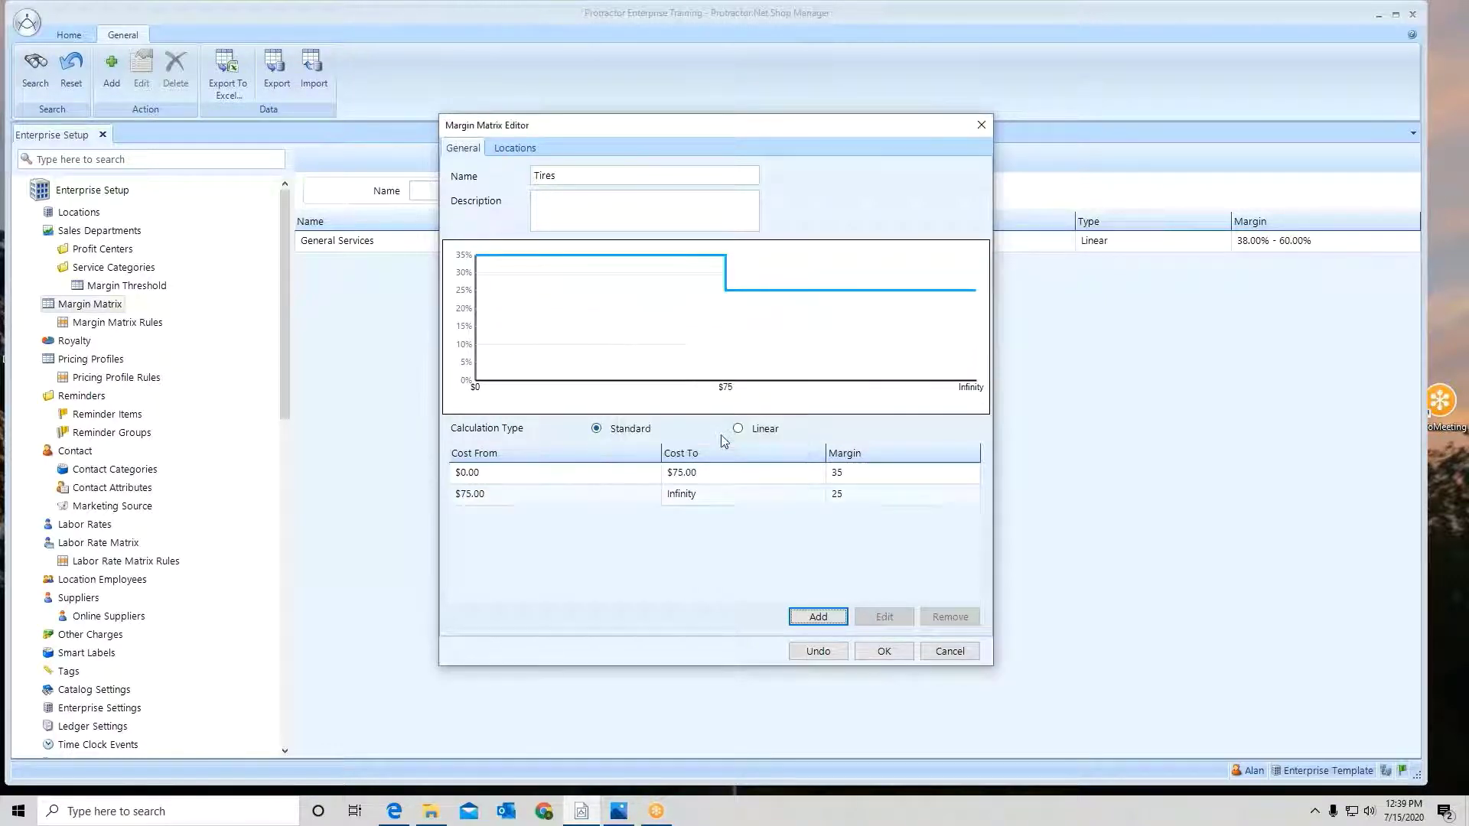
- Add a $100.00 cost entry with a 15% margin to the Tires matrix
click(816, 616)
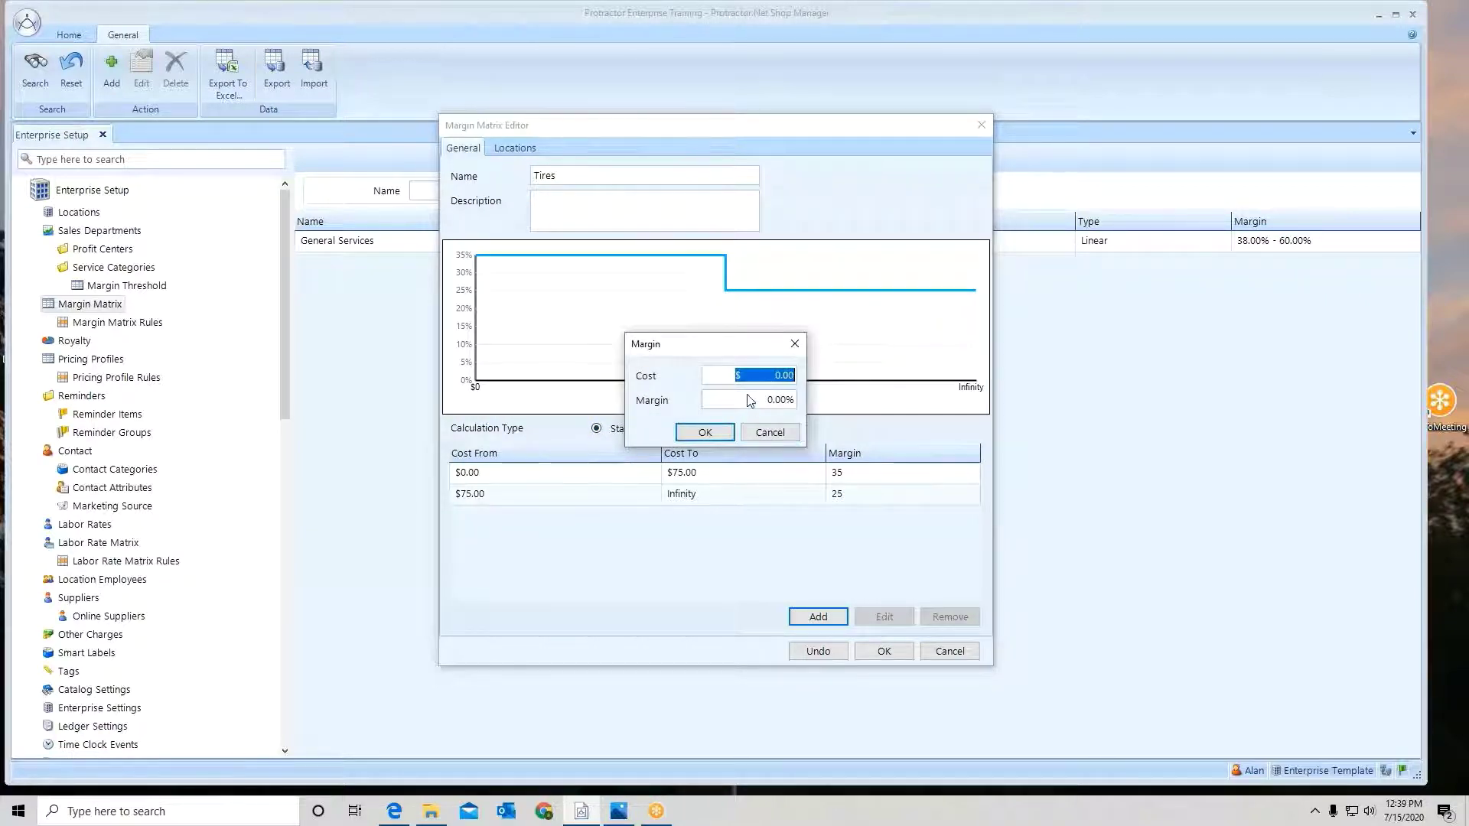
text(100)
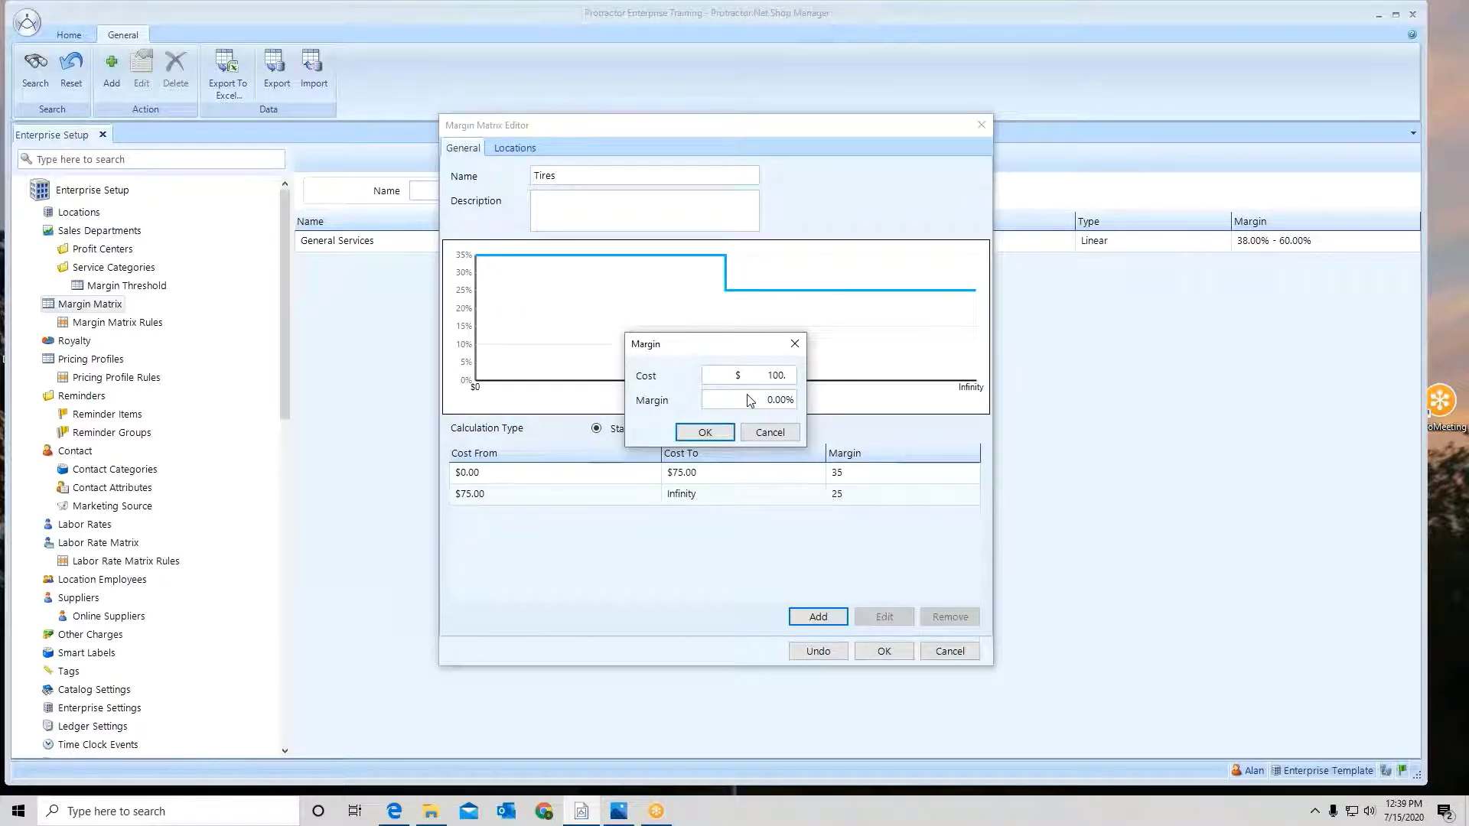
key(Tab)
text(15)
click(706, 433)
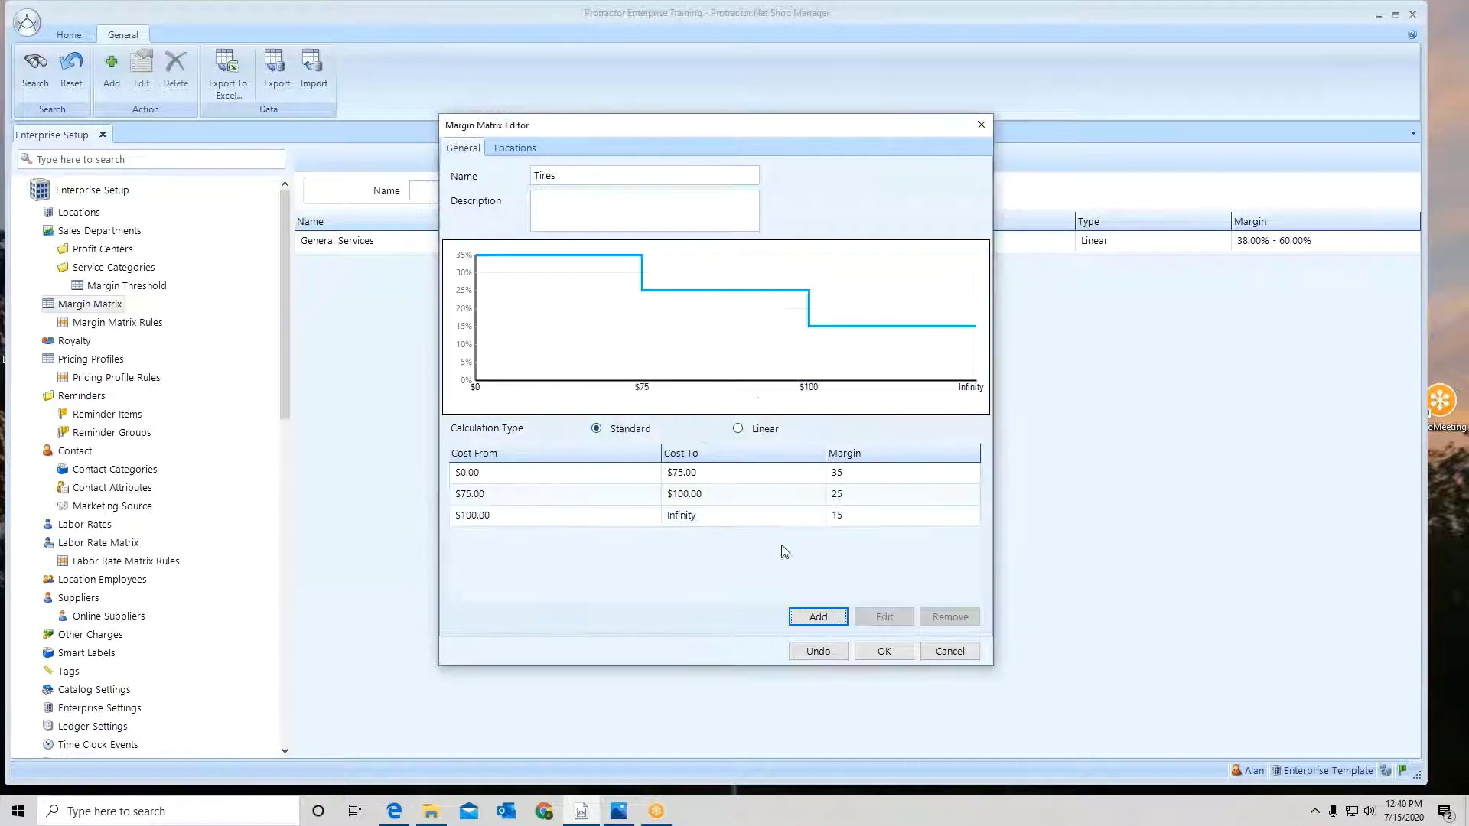
- Add a $150.00 cost entry with a 9% margin to the Tires matrix
click(817, 621)
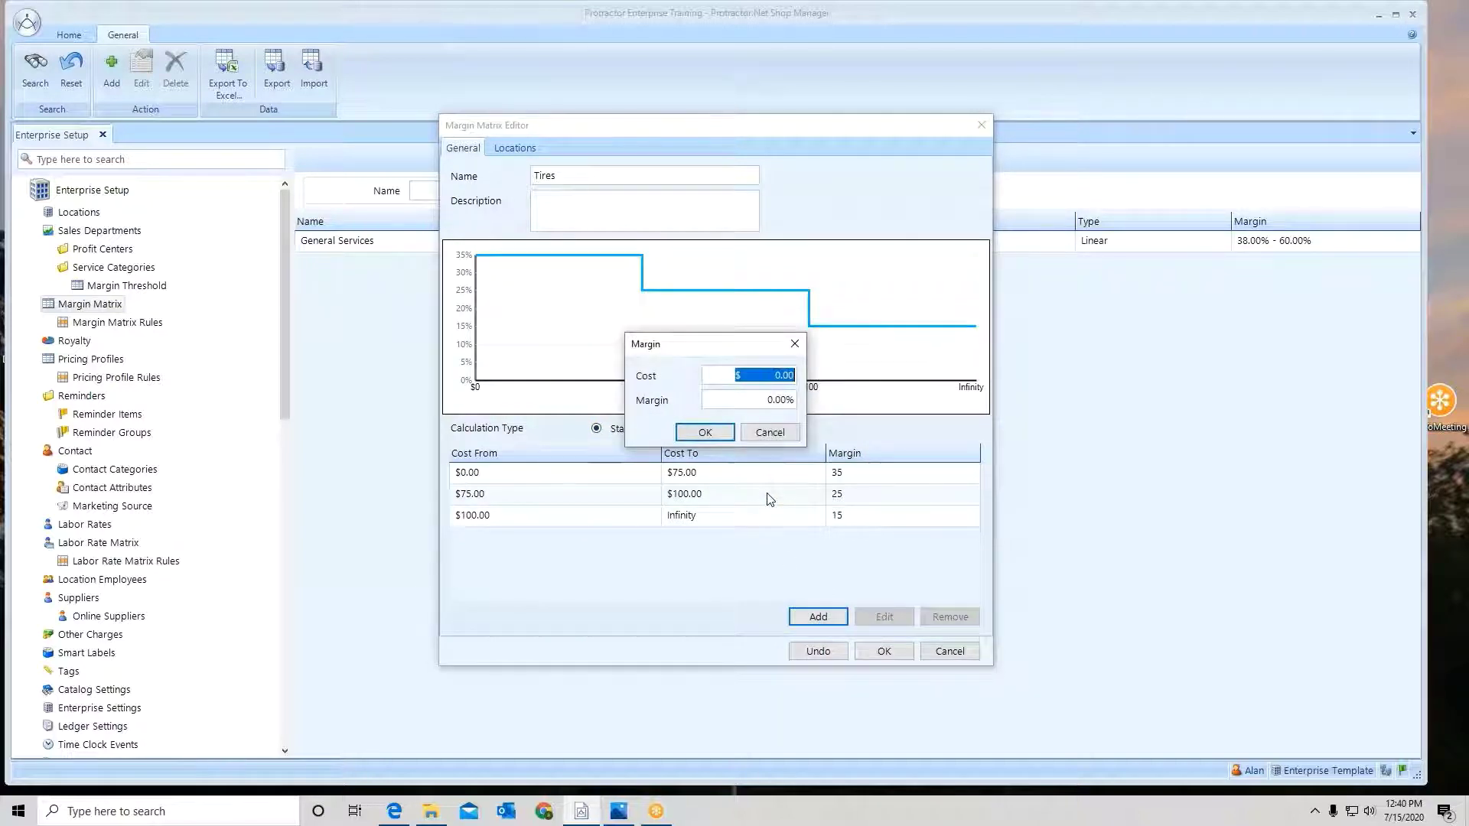
text(150)
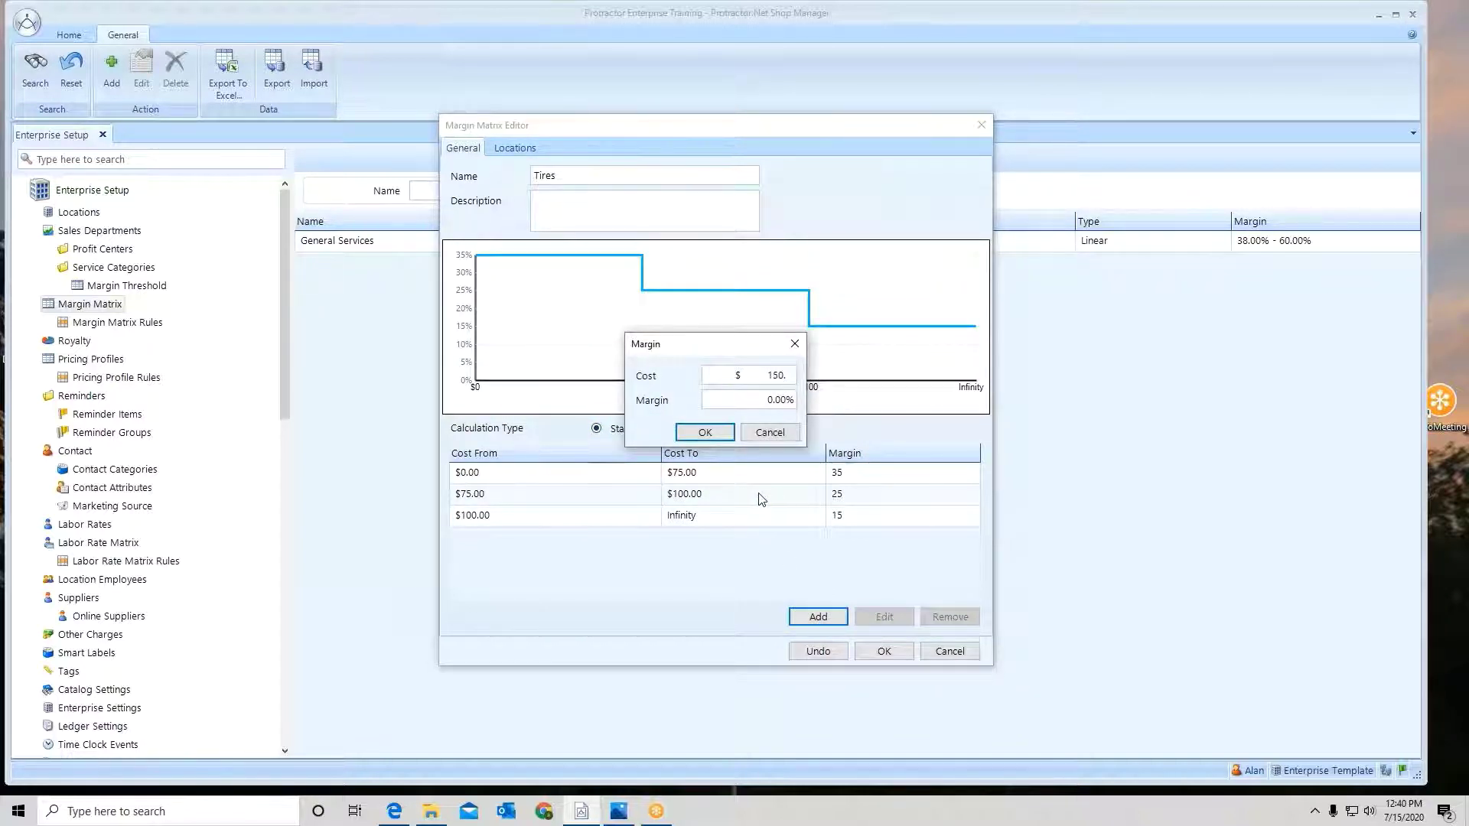
key(Tab)
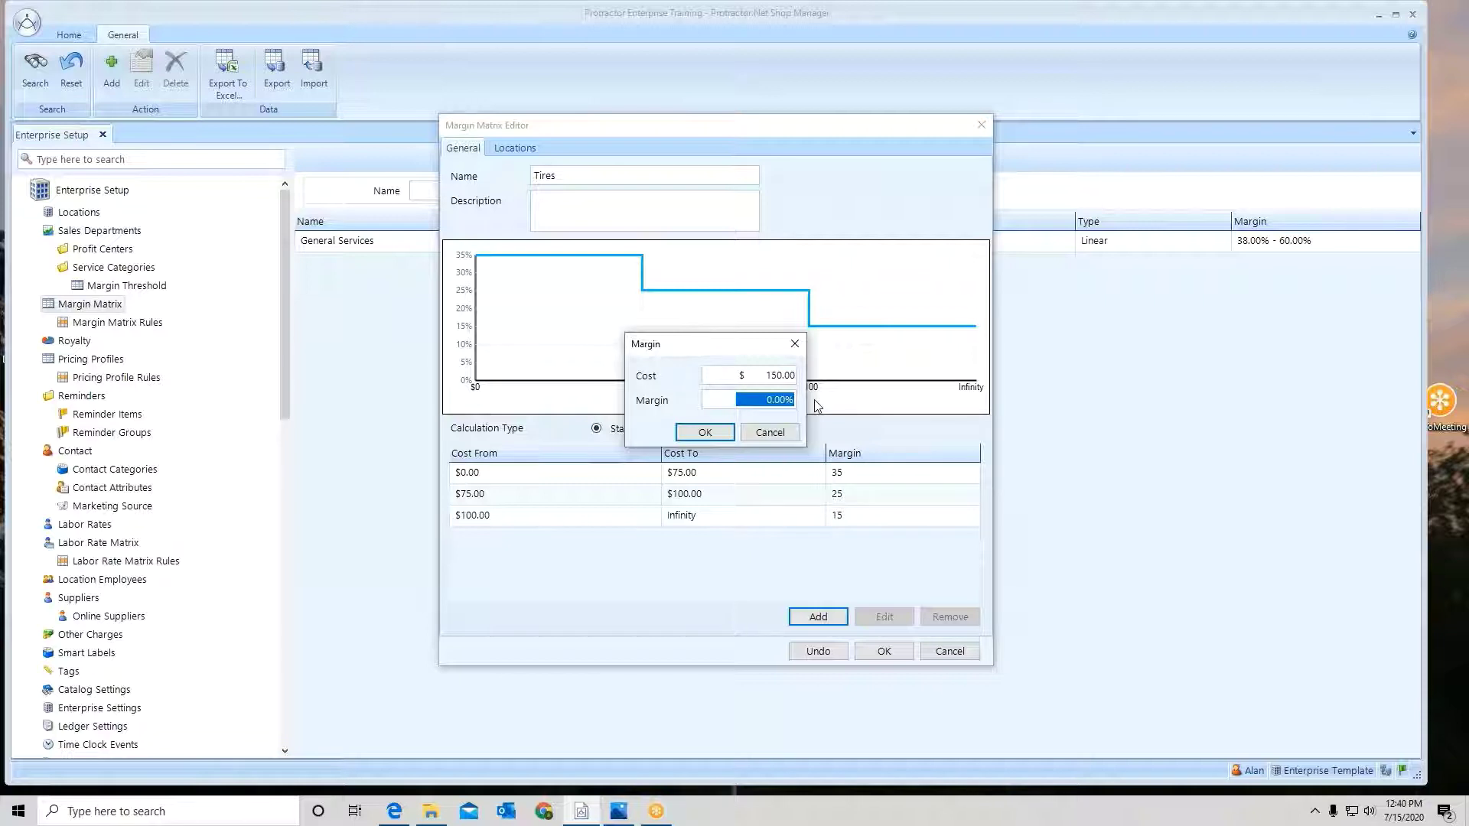
text(9.)
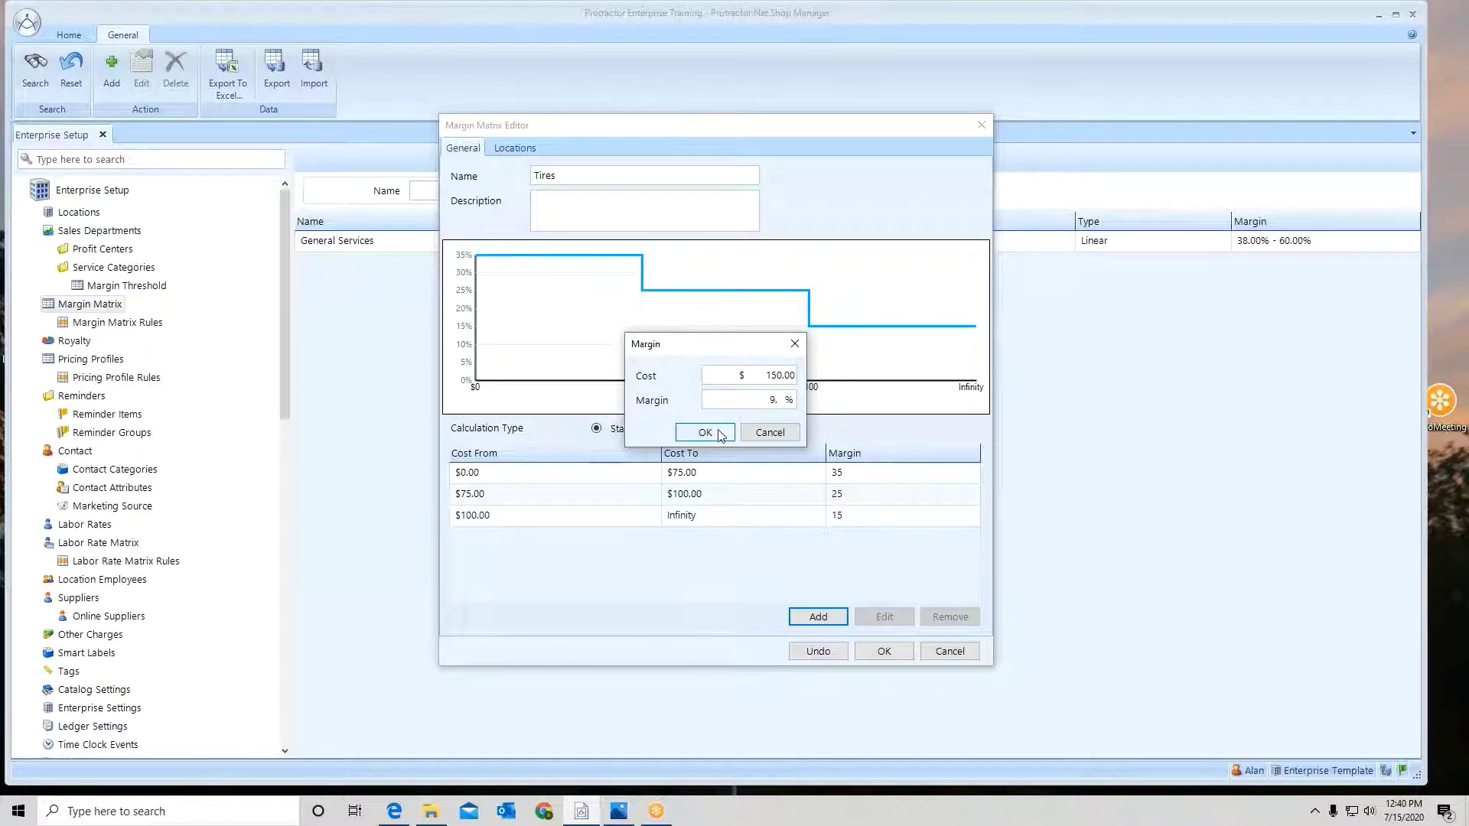
click(705, 433)
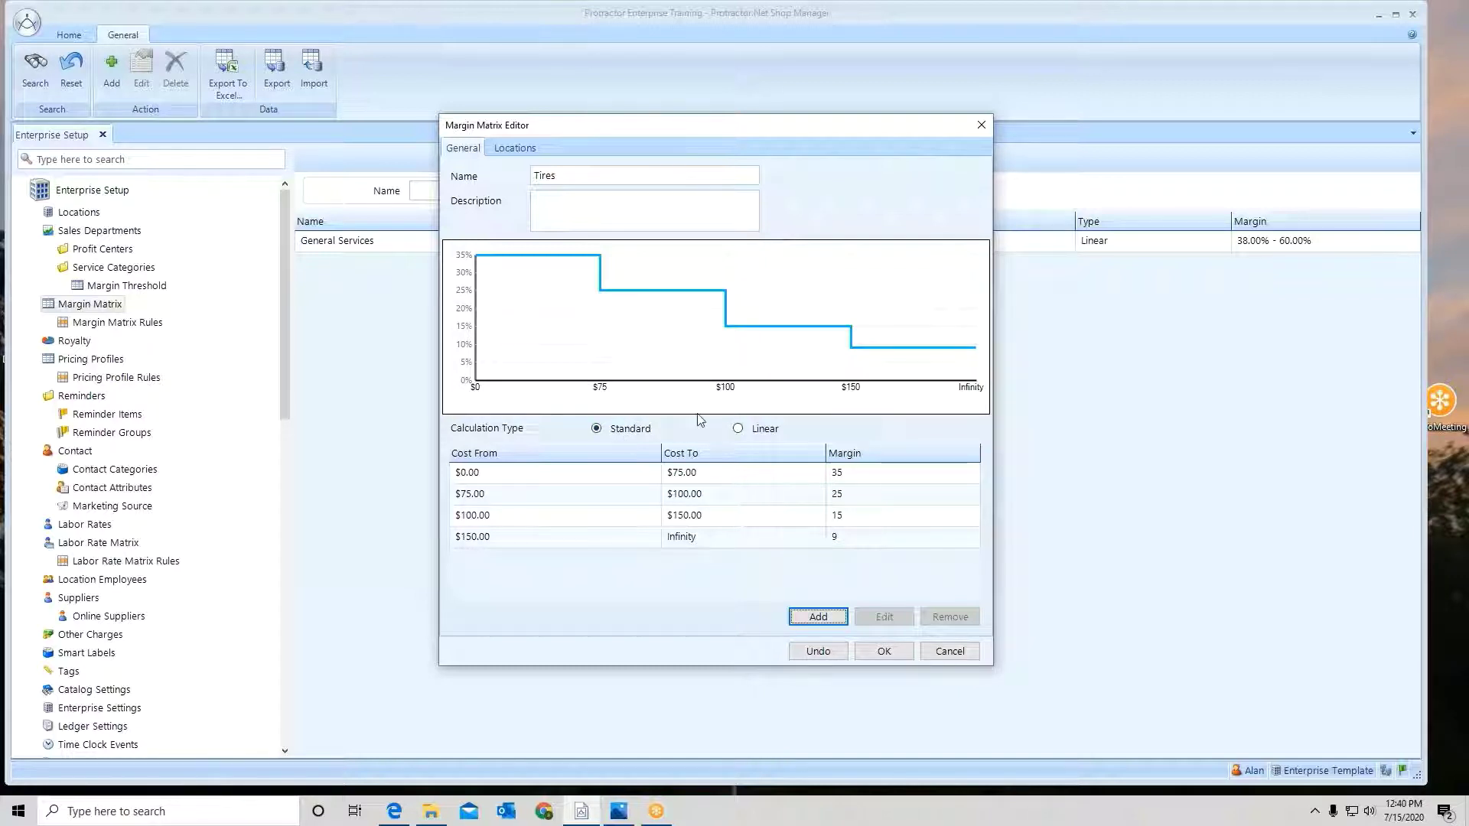
- Convert the Tires matrix to linear calculation with a $300.00 top end cost and save it with Training #3 as its synchronization location
click(739, 429)
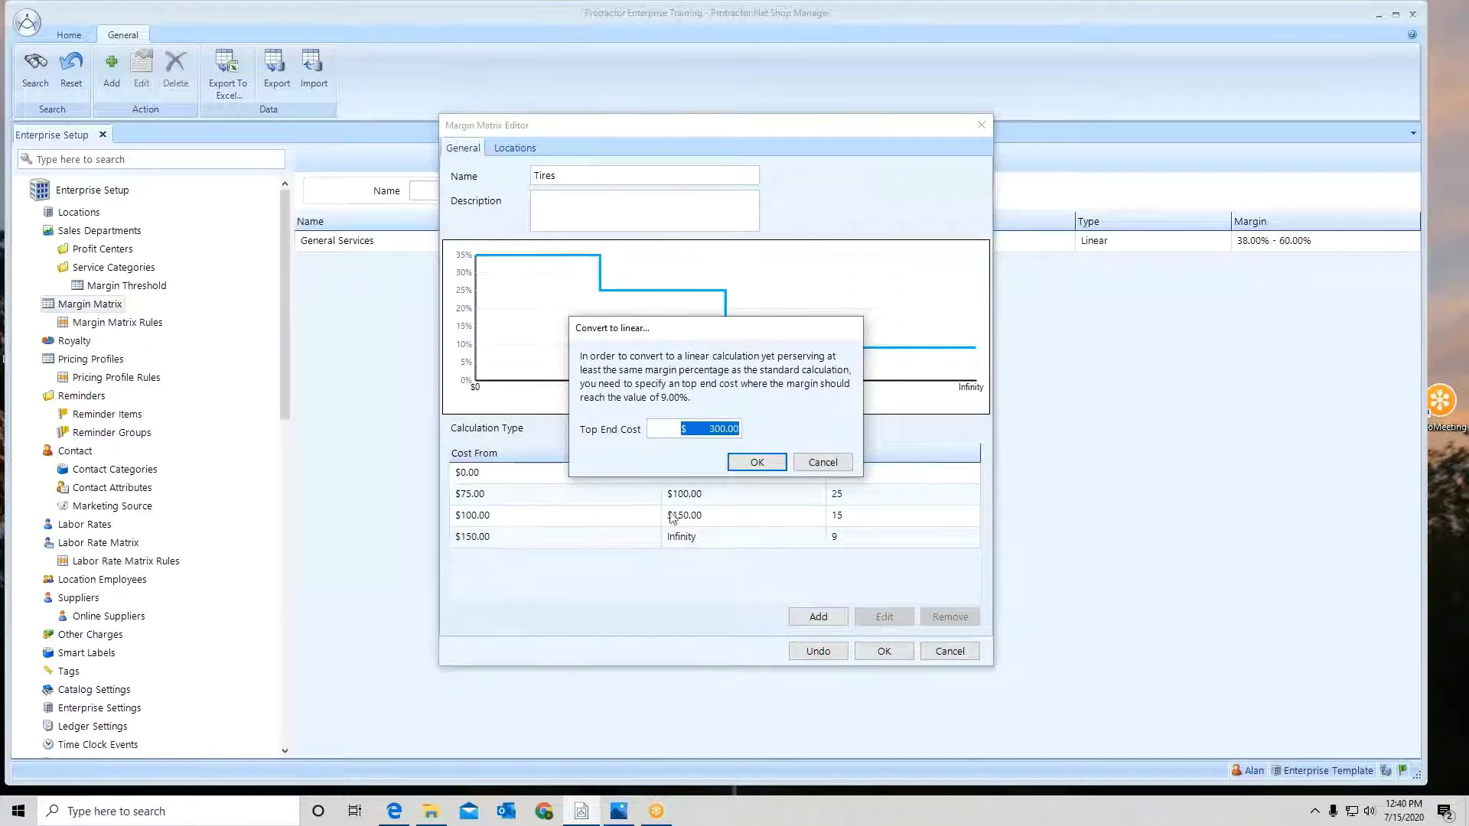
click(755, 462)
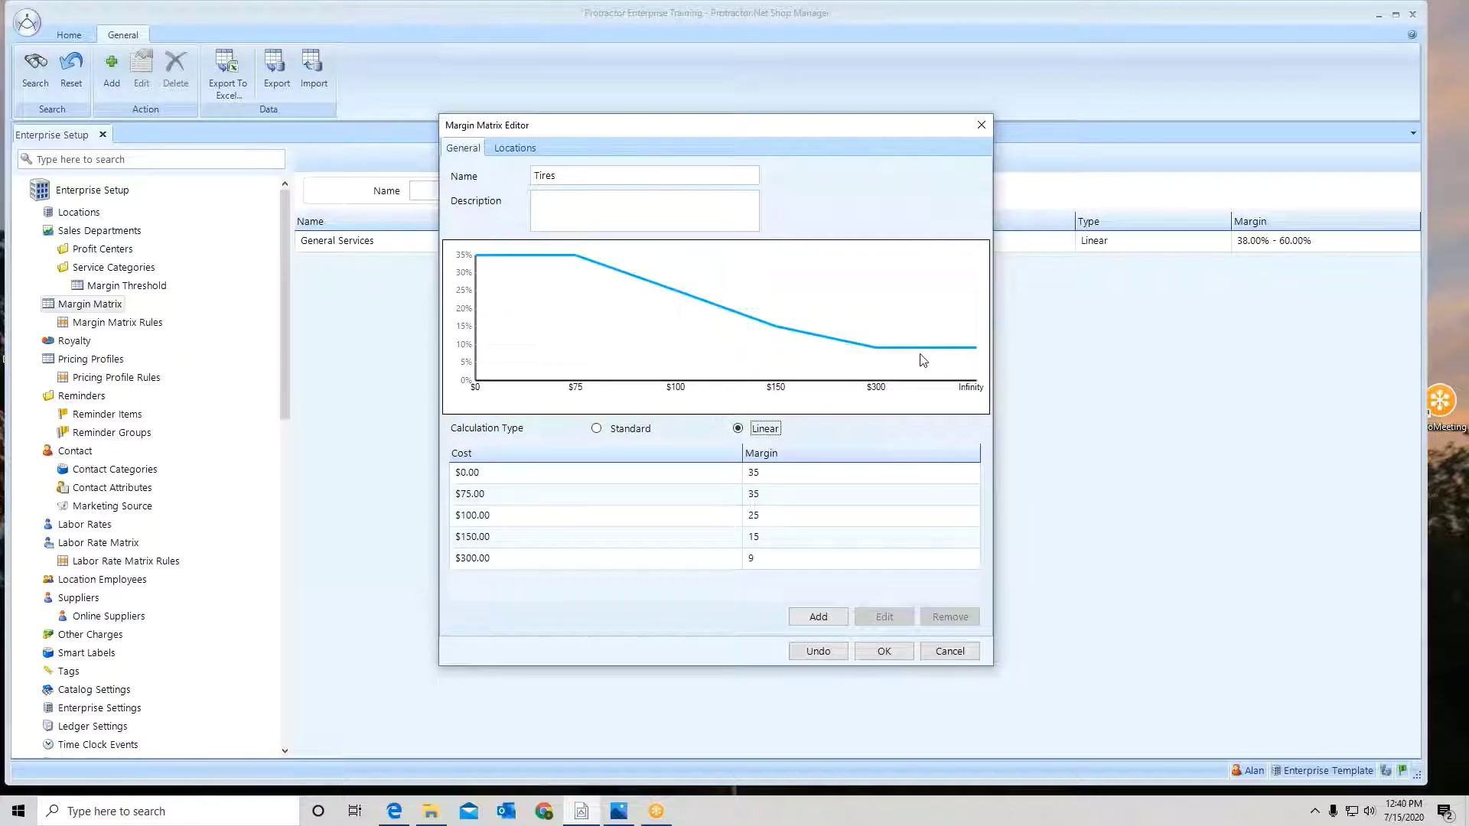
click(514, 151)
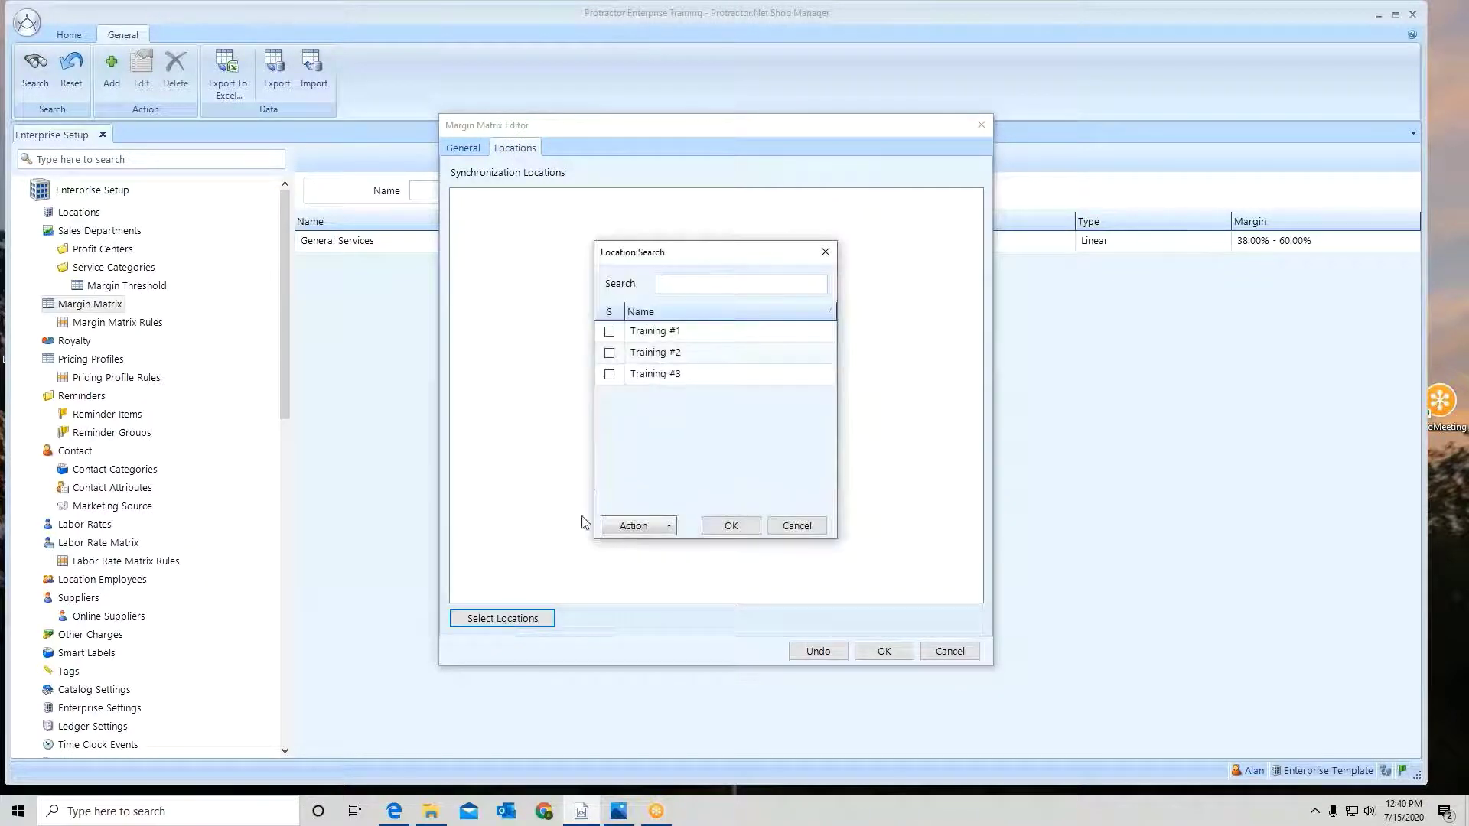
click(610, 374)
click(731, 526)
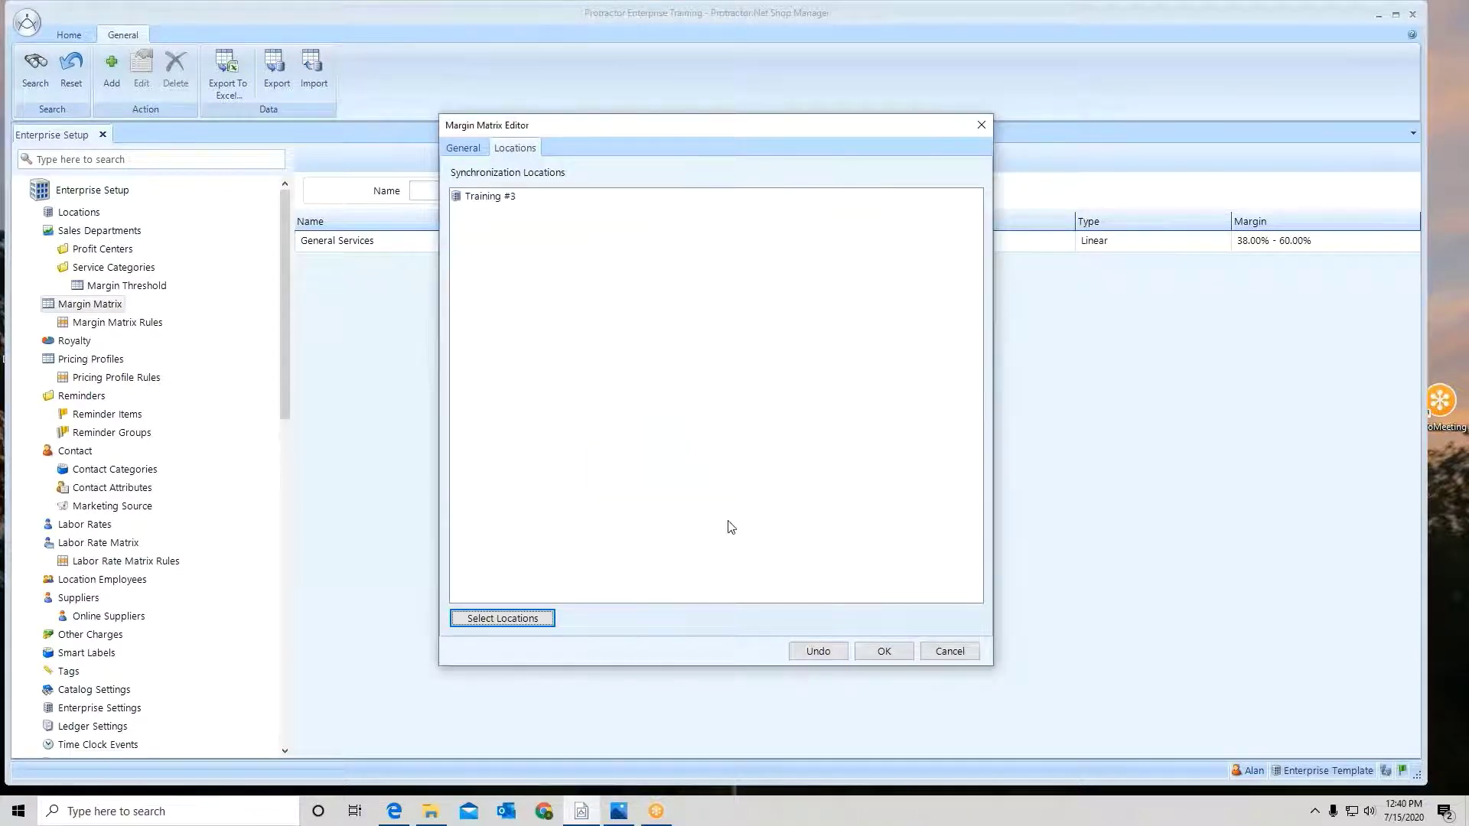
click(882, 649)
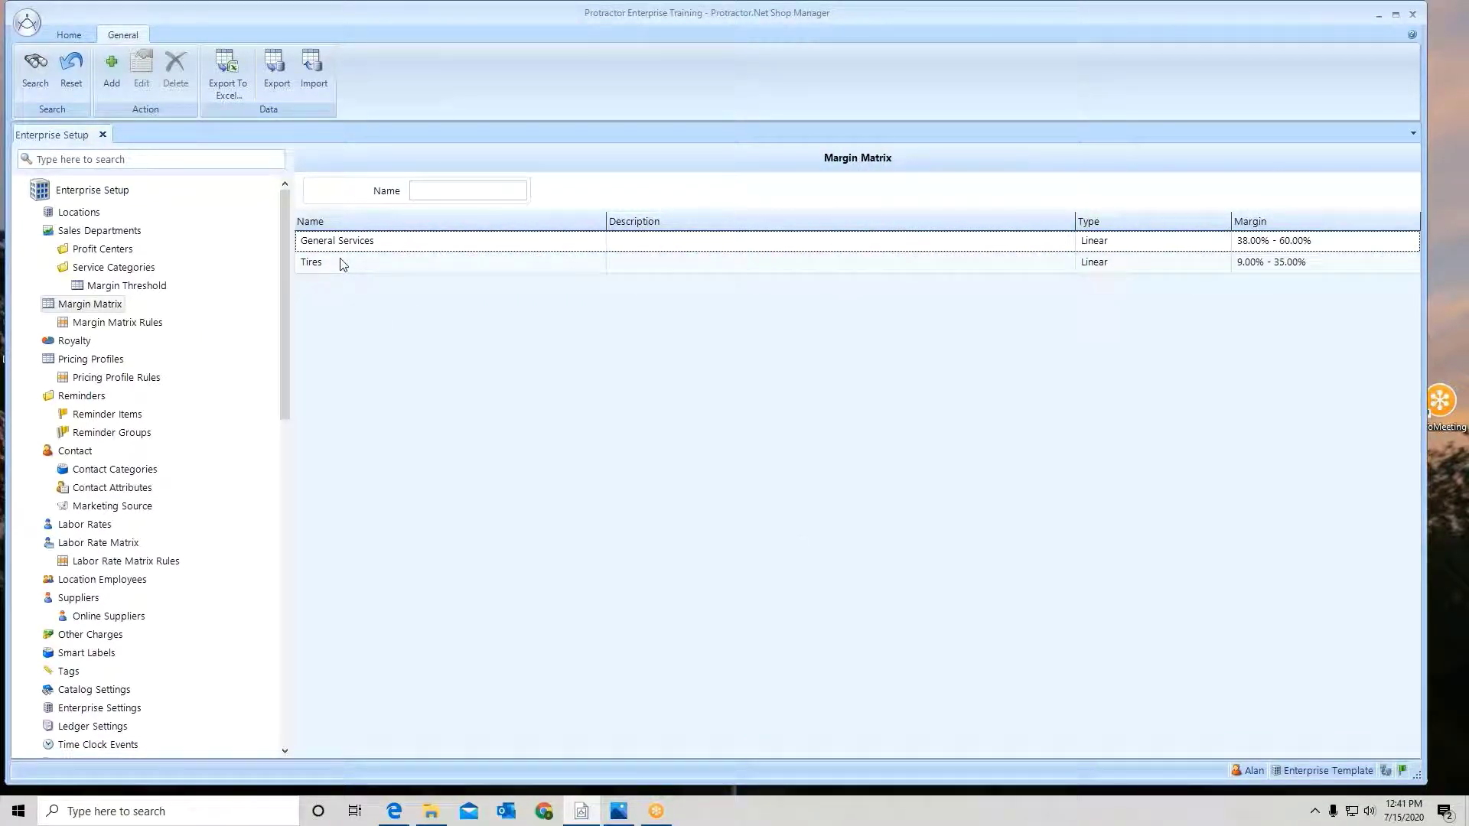
- Open the General Services entry in Margin Matrix Rules and review which lines the rule applies to
click(90, 323)
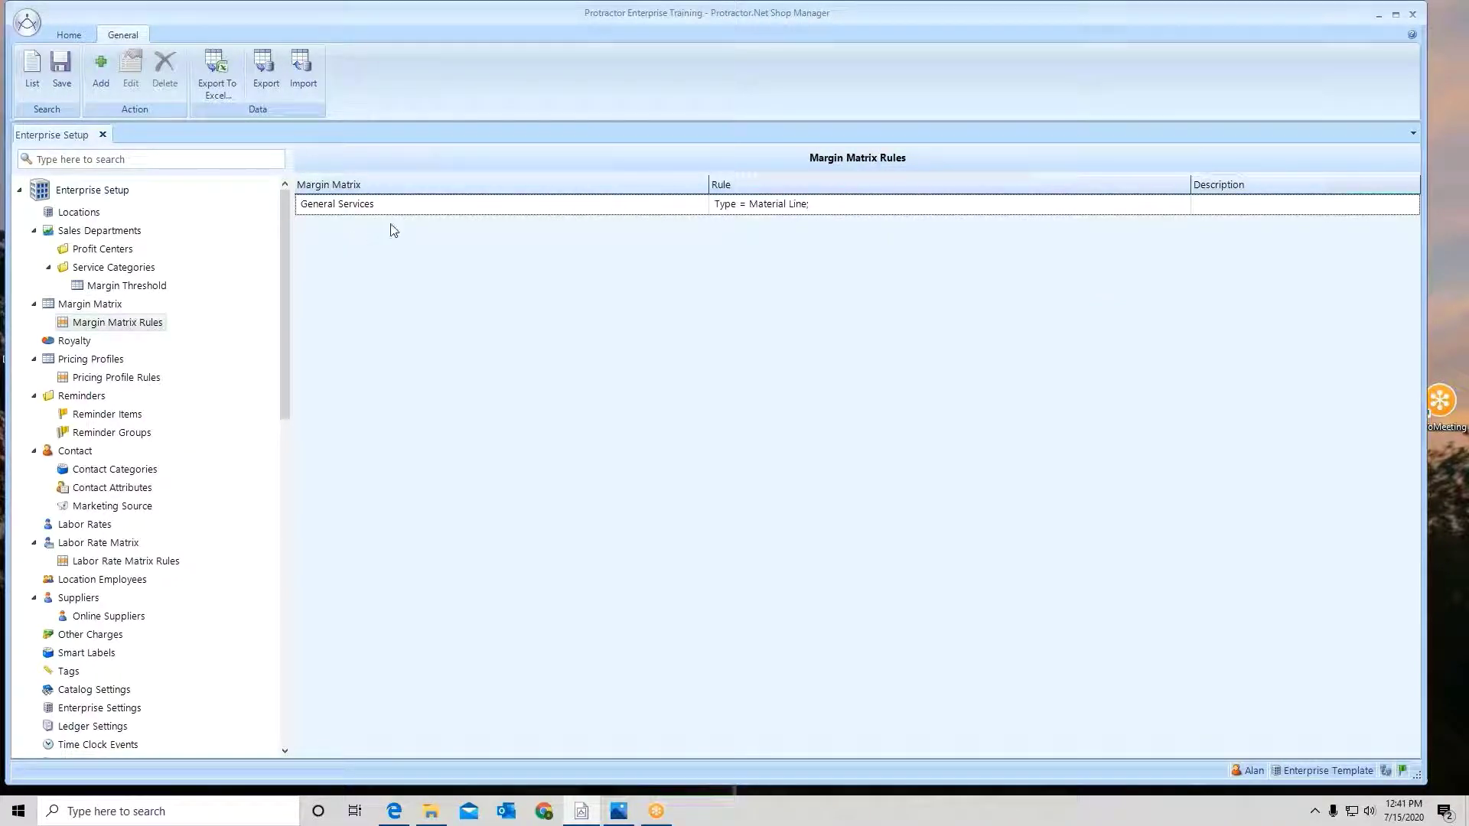
double_click(440, 205)
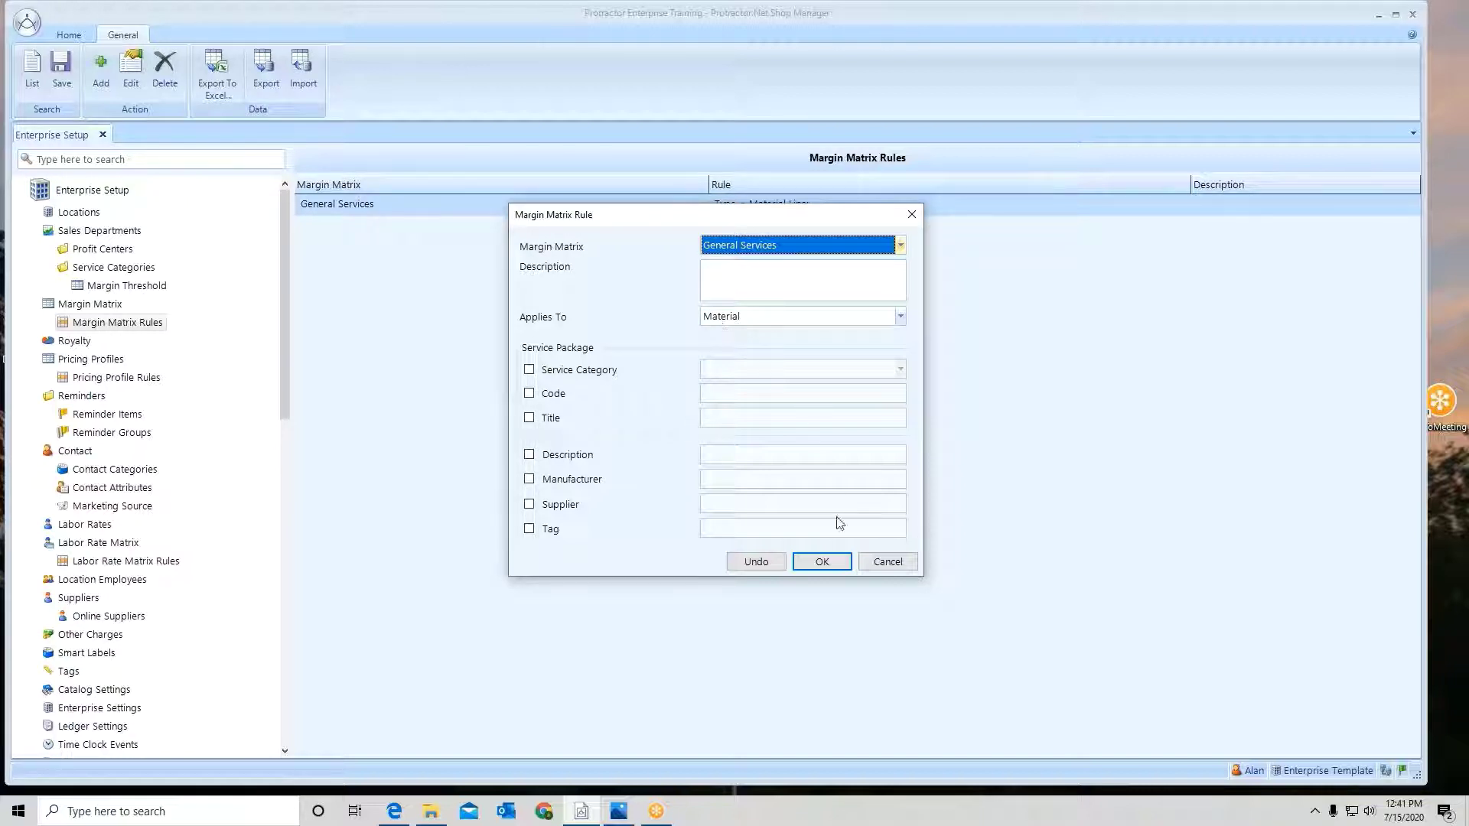
click(823, 563)
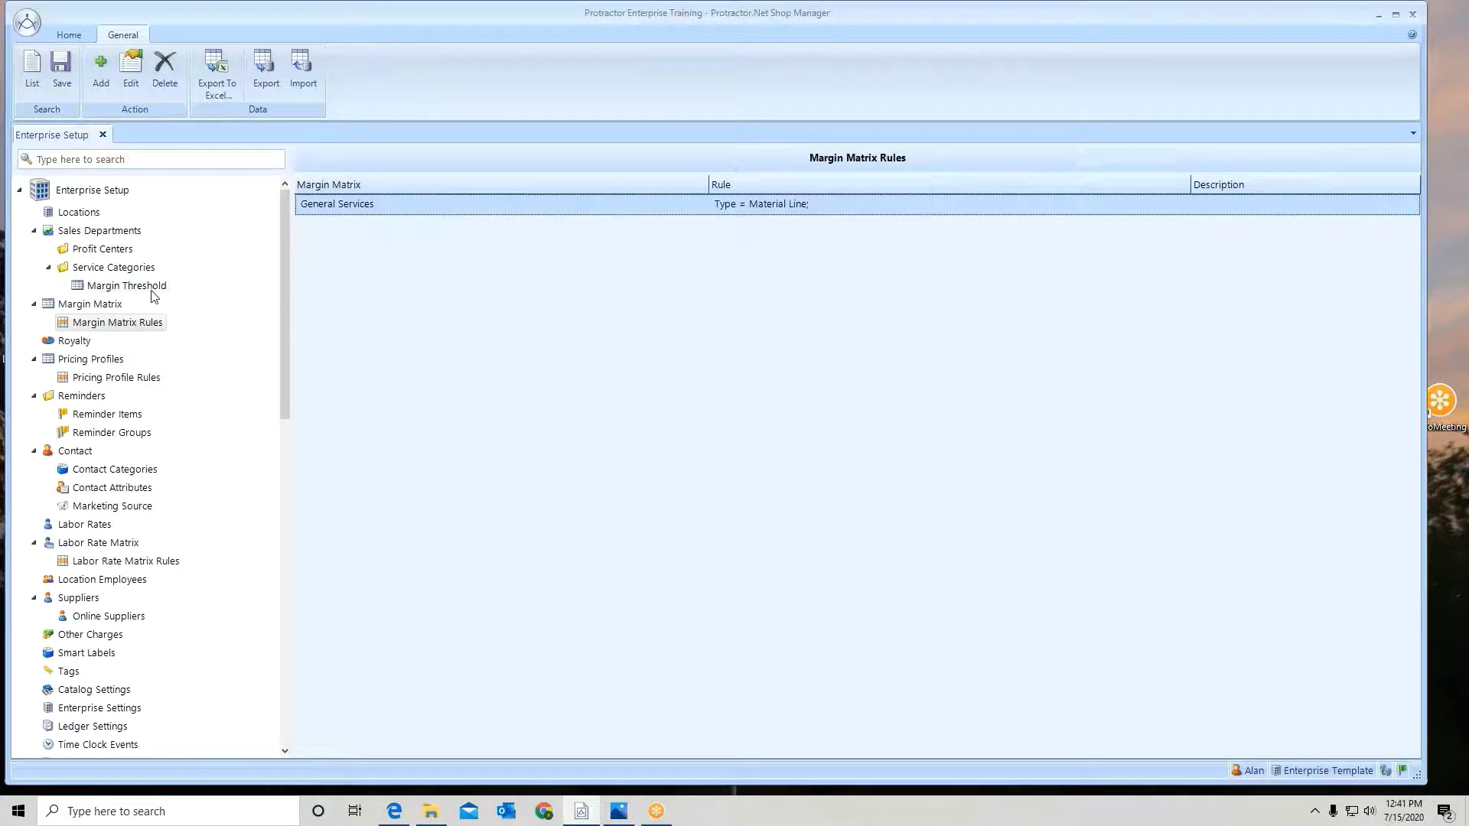
- Start a new margin matrix rule for the Tires matrix, limited to the ENT Tires & Wheels service category
click(100, 69)
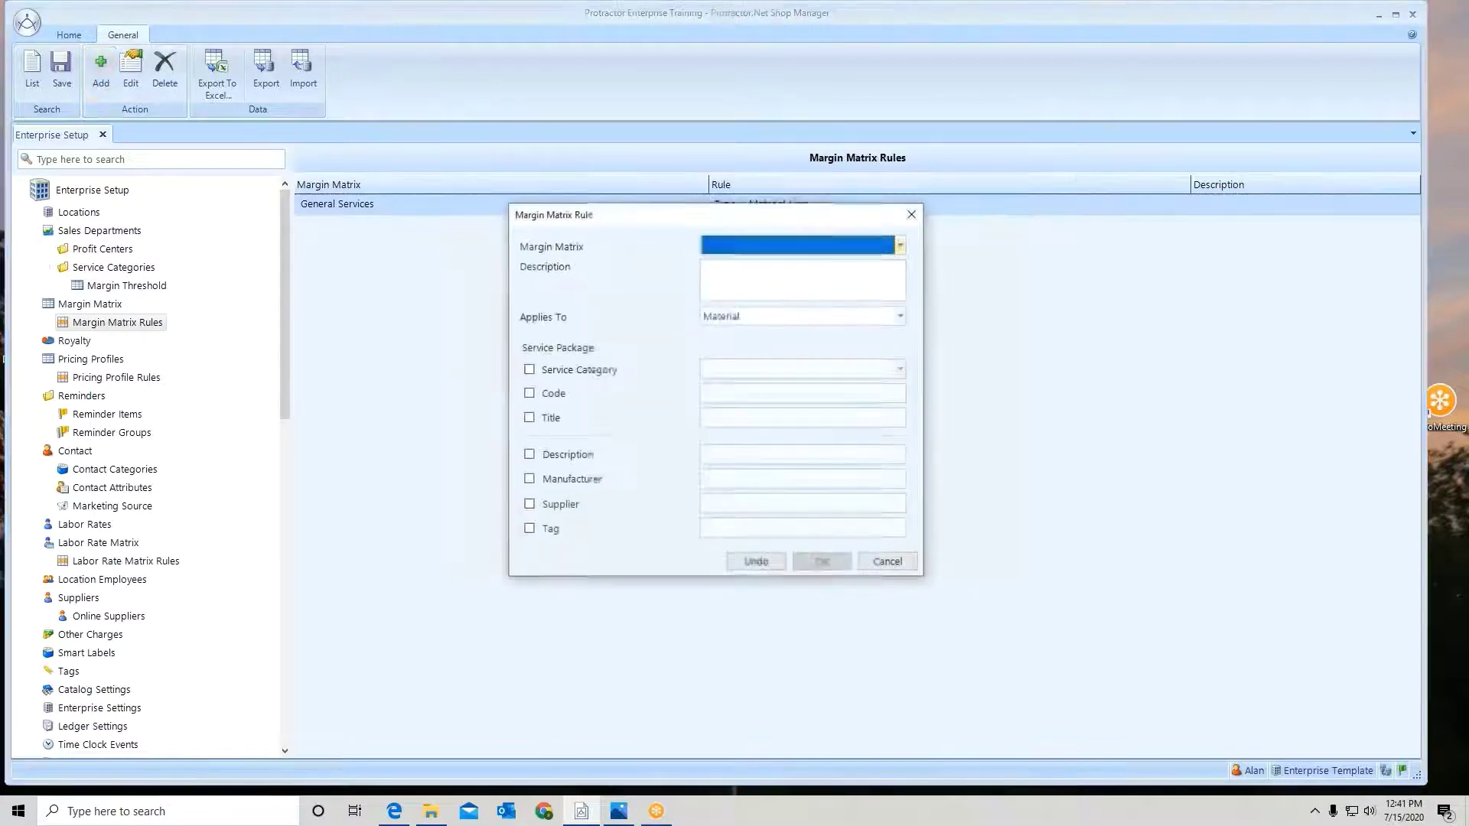
click(740, 254)
click(726, 267)
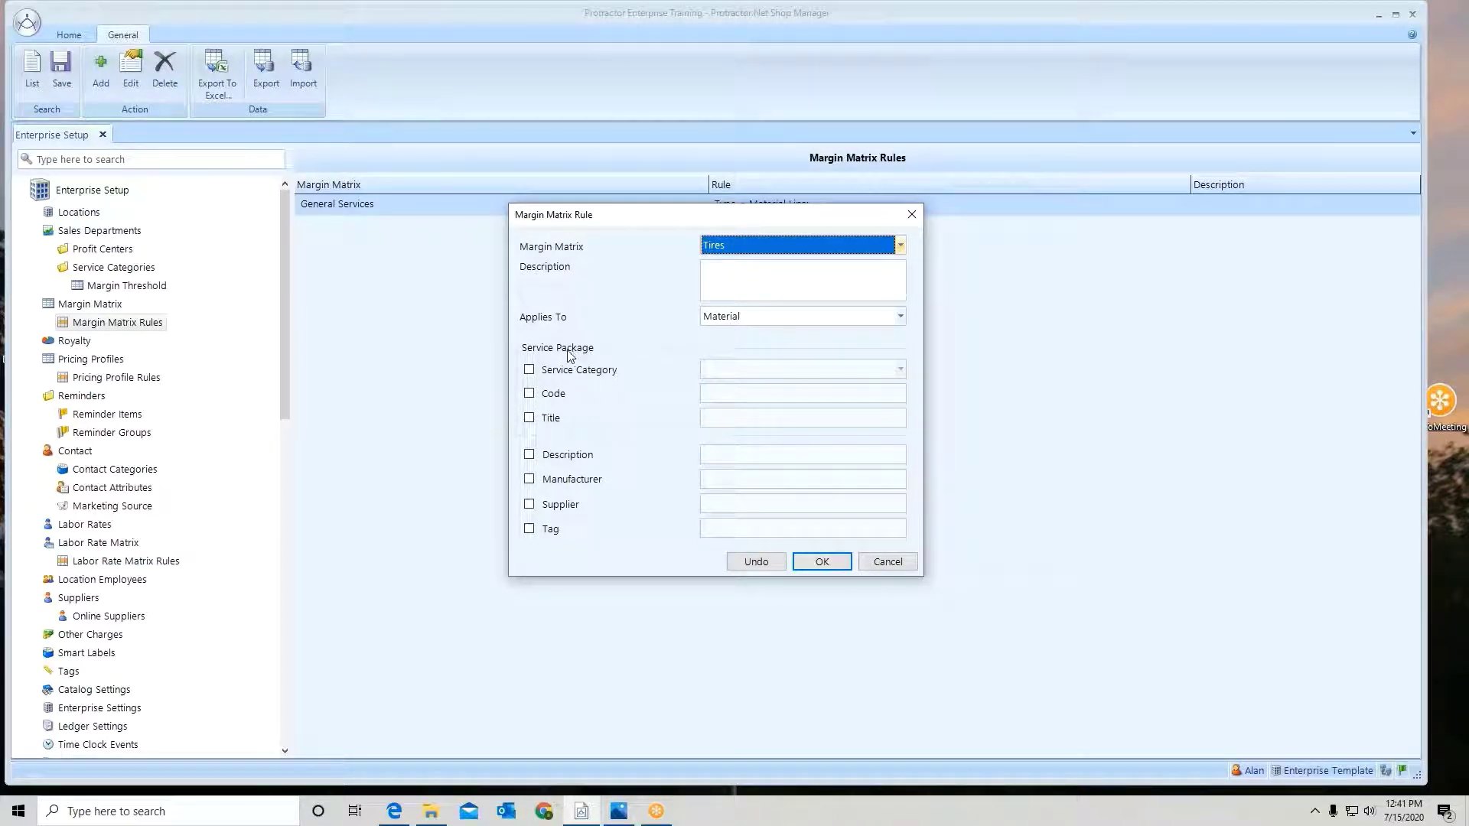
click(529, 369)
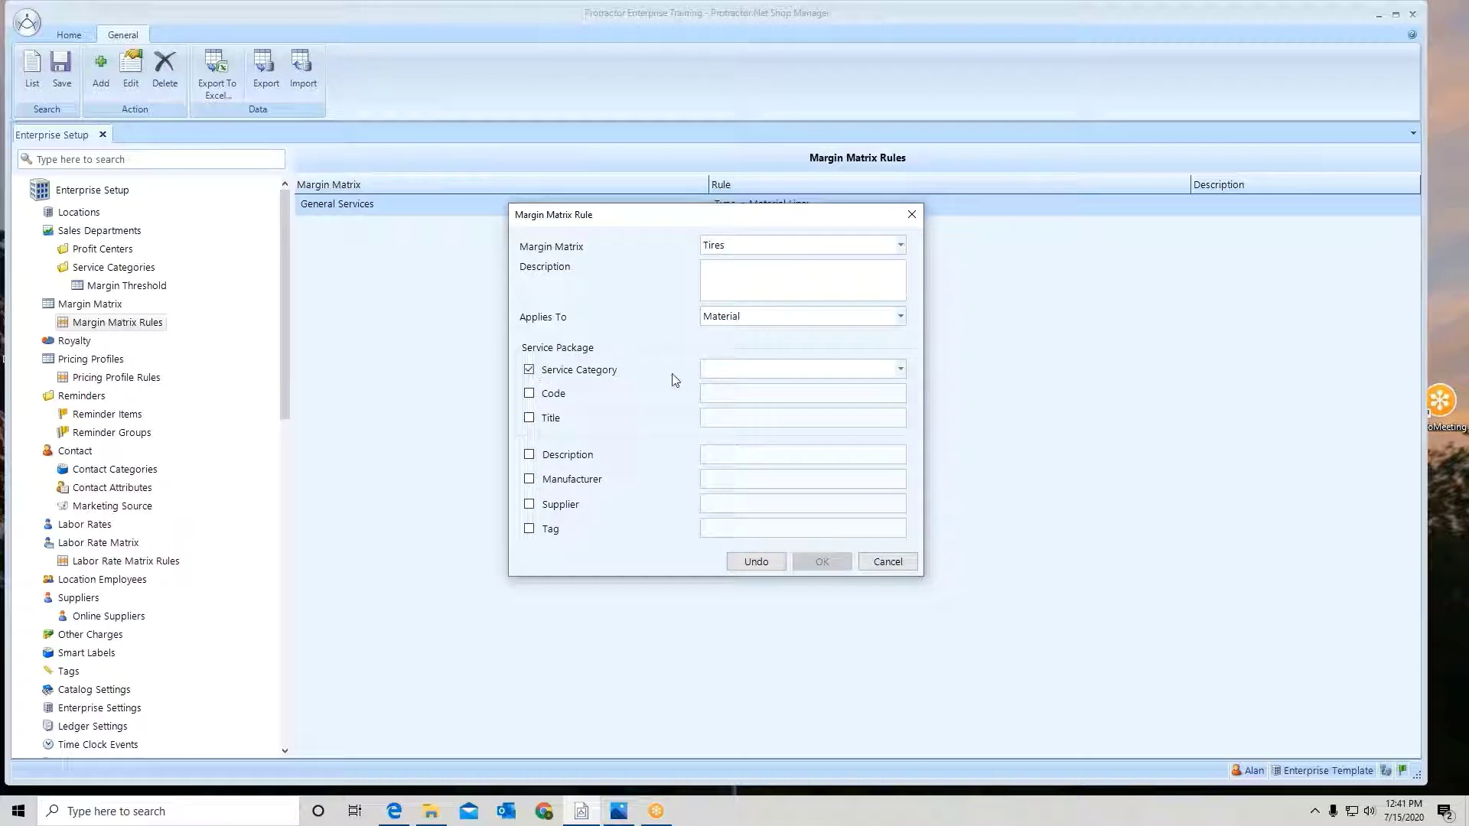
click(901, 370)
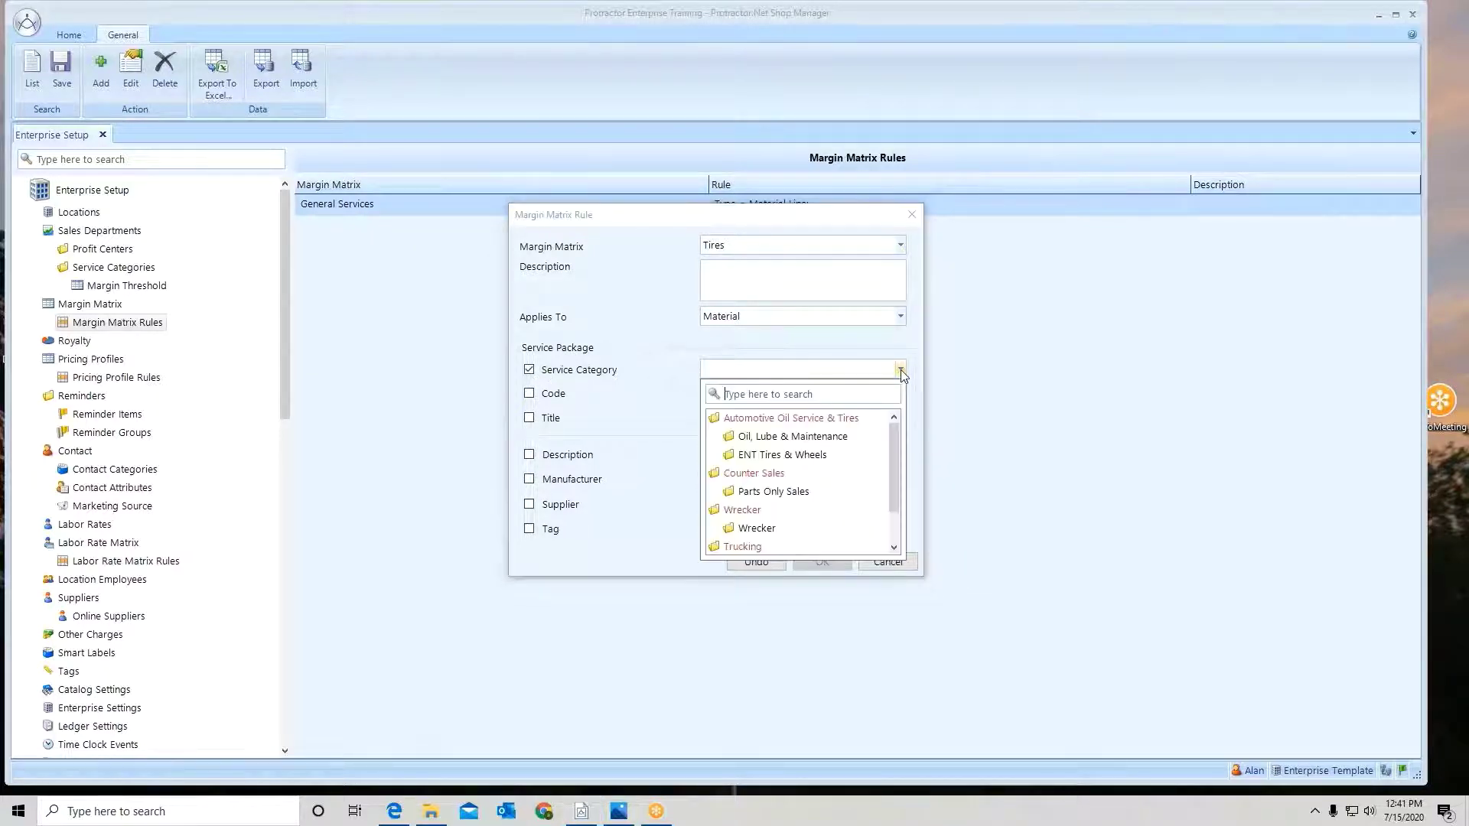
click(795, 454)
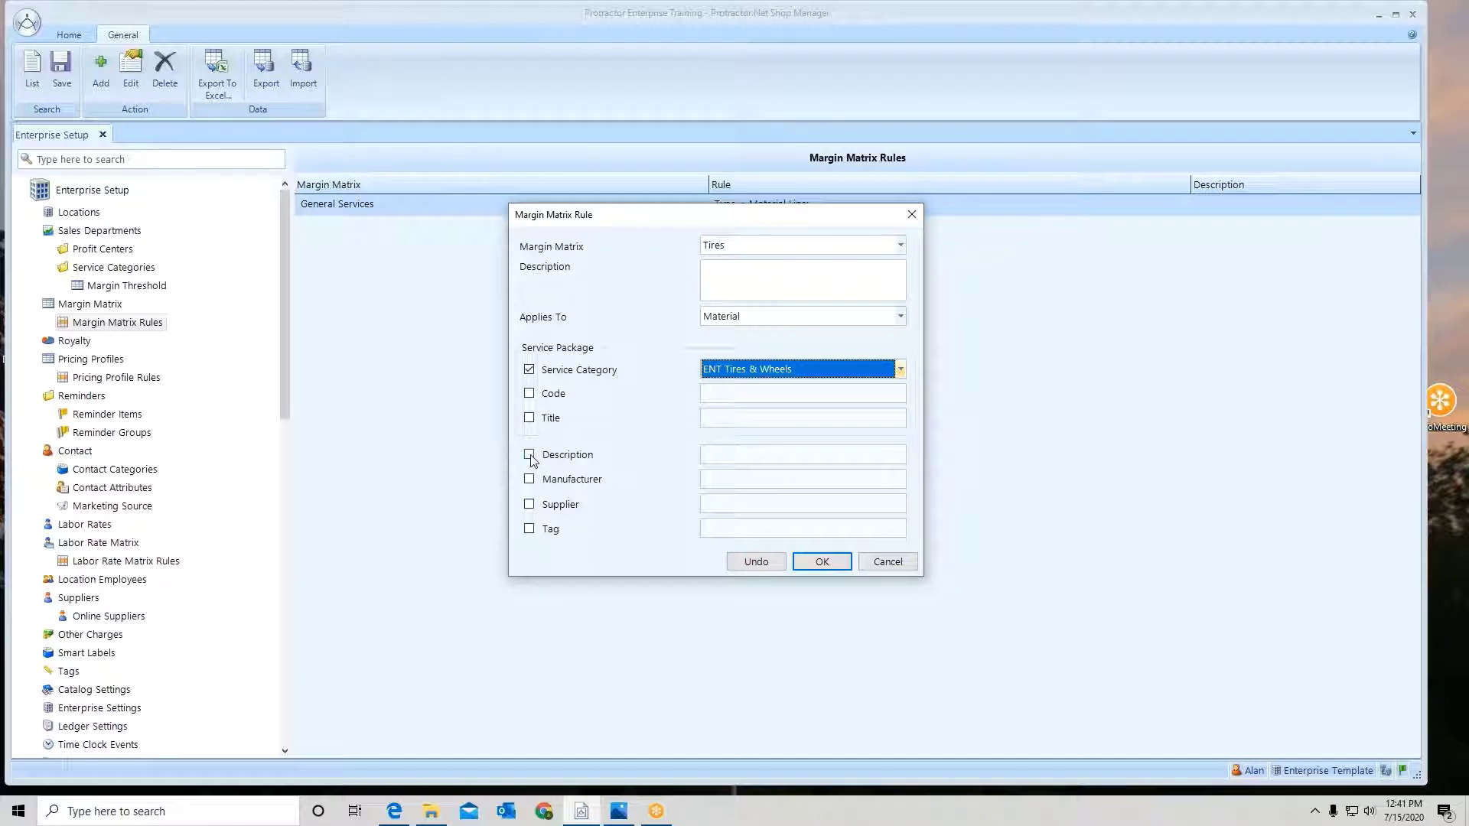
click(529, 479)
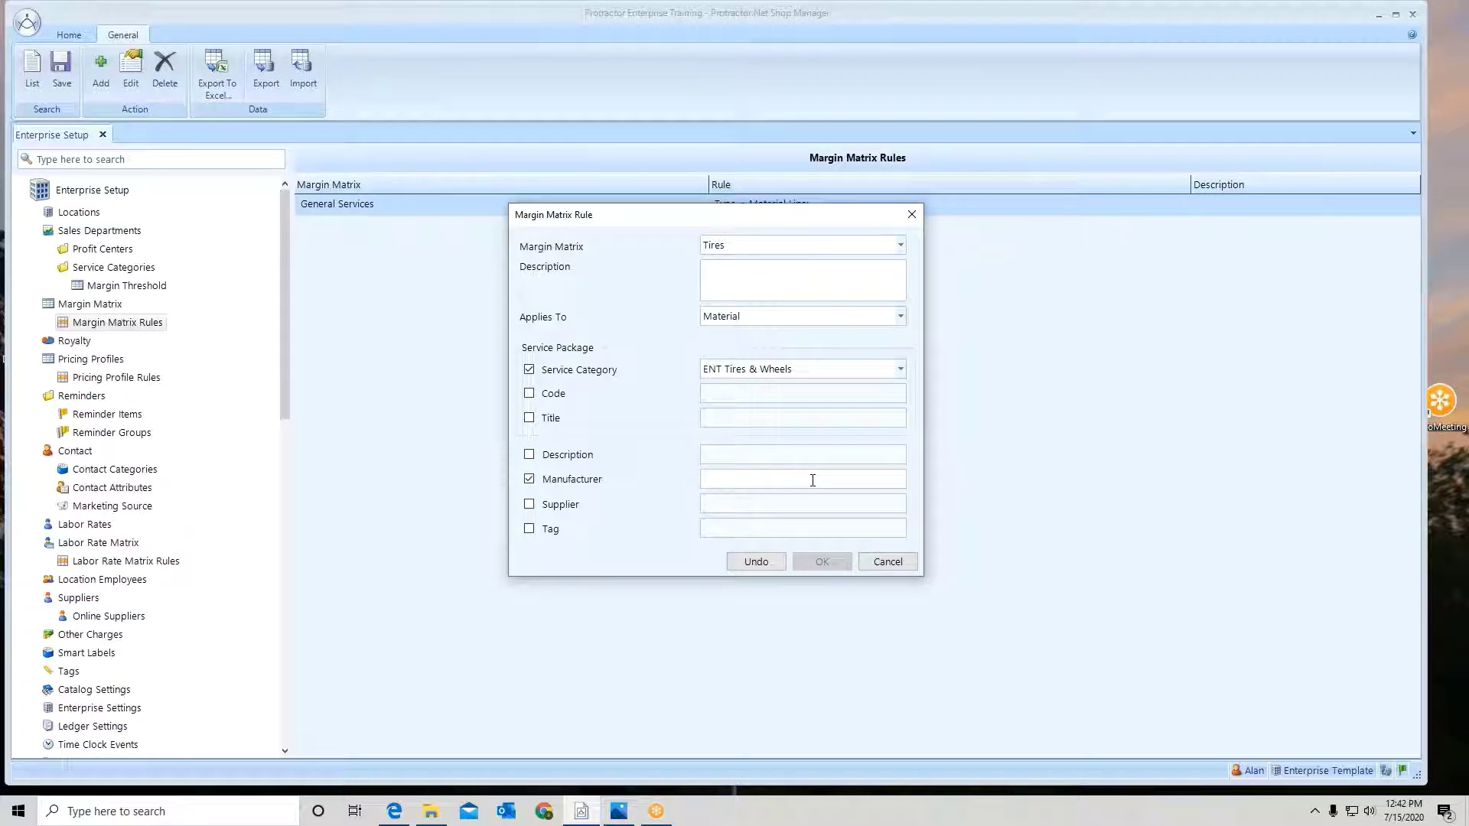
click(529, 479)
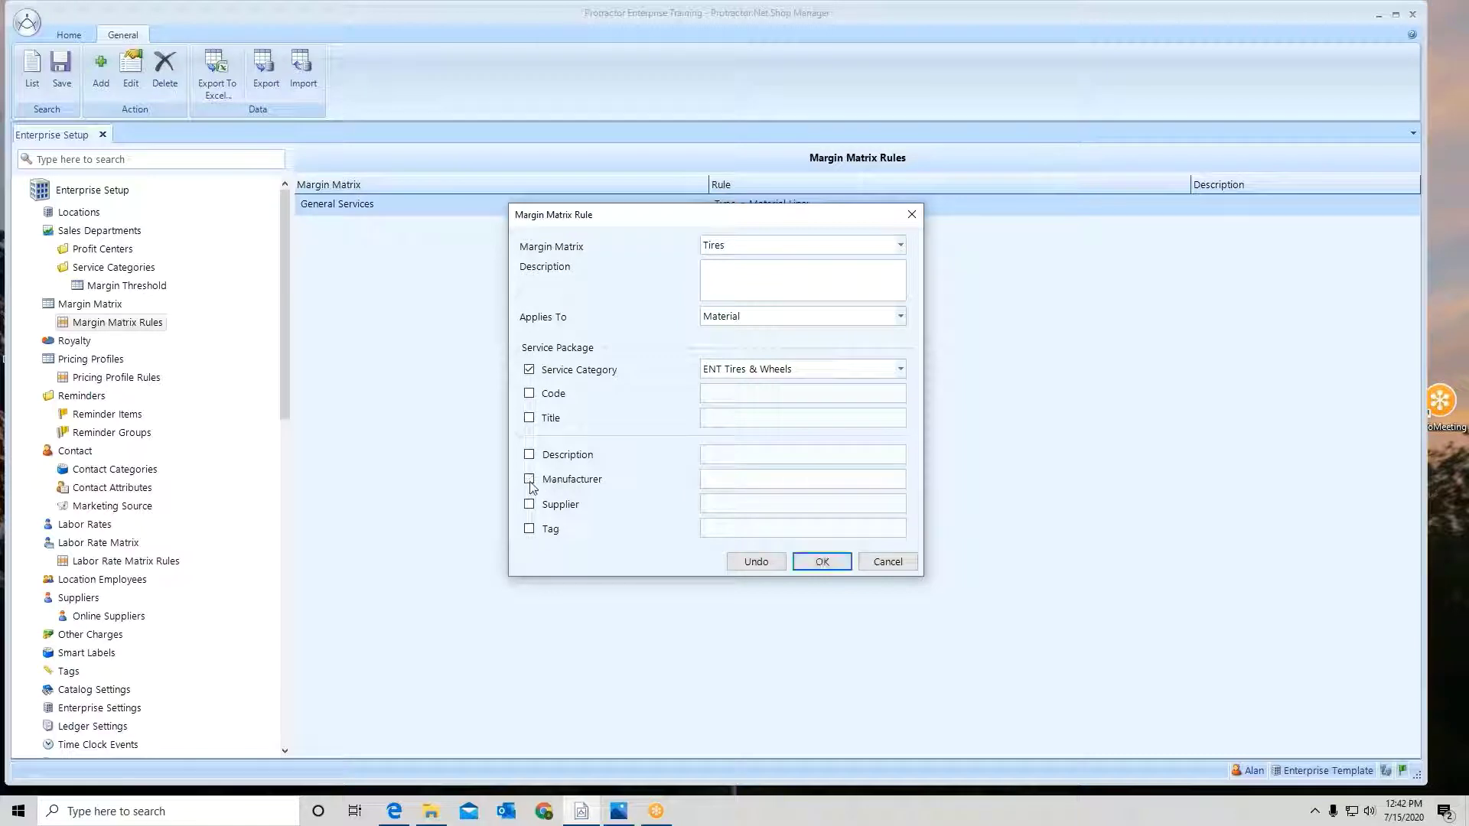
click(529, 504)
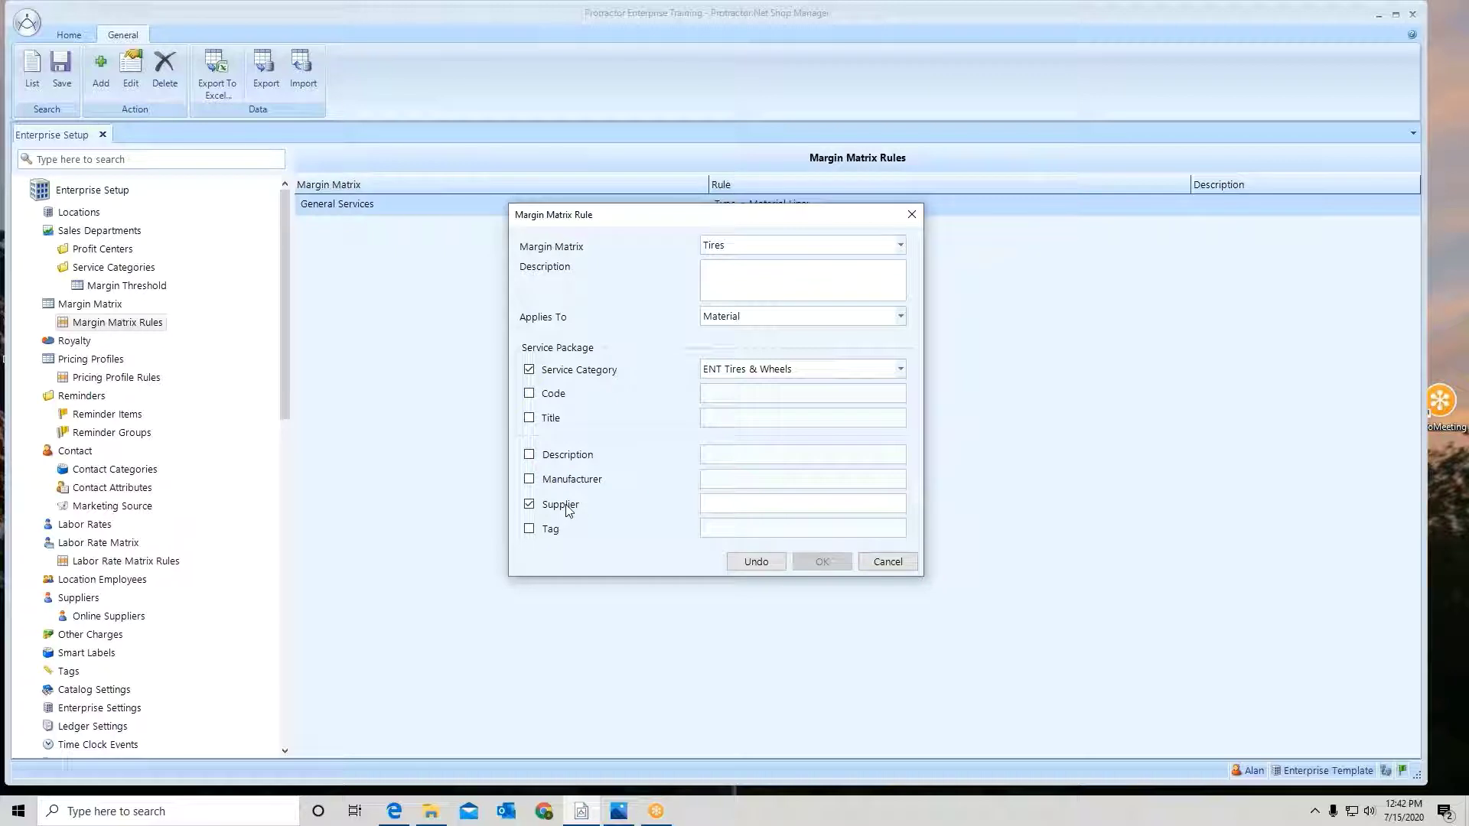
click(529, 505)
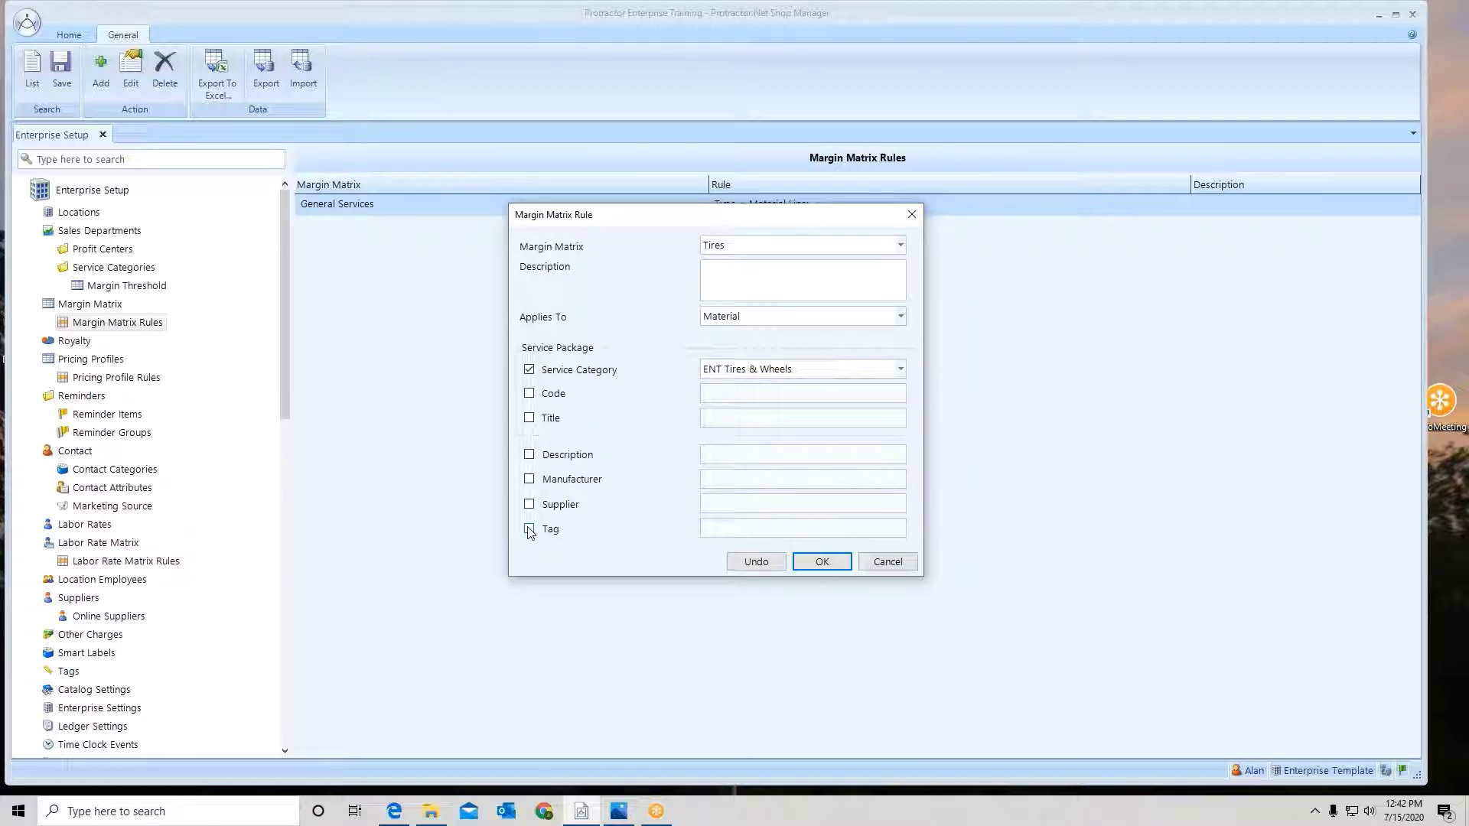
- Restrict the Tires rule to material lines carrying the tag Tire and confirm the rule
click(529, 529)
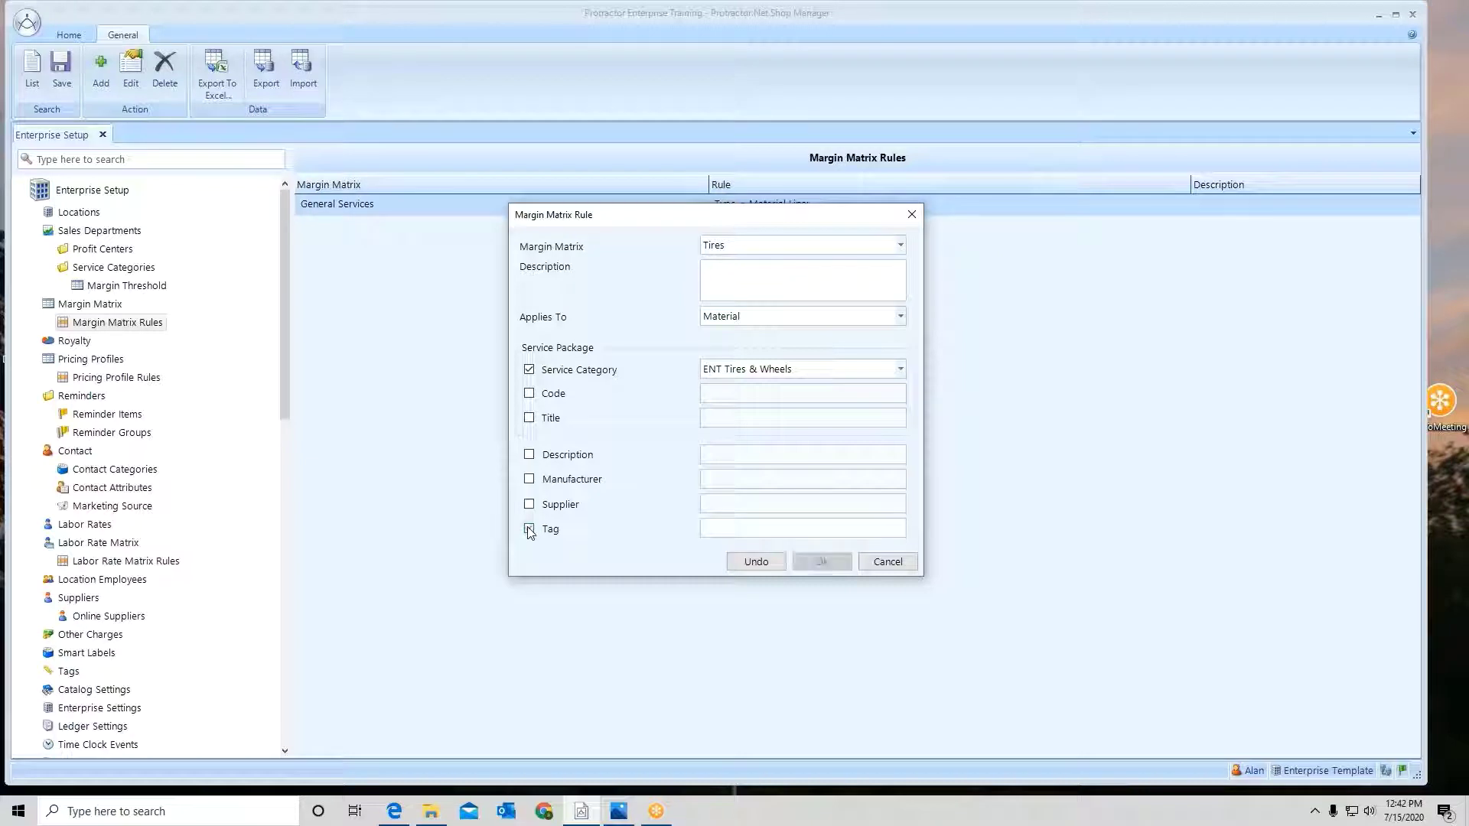
click(723, 531)
text(Tire)
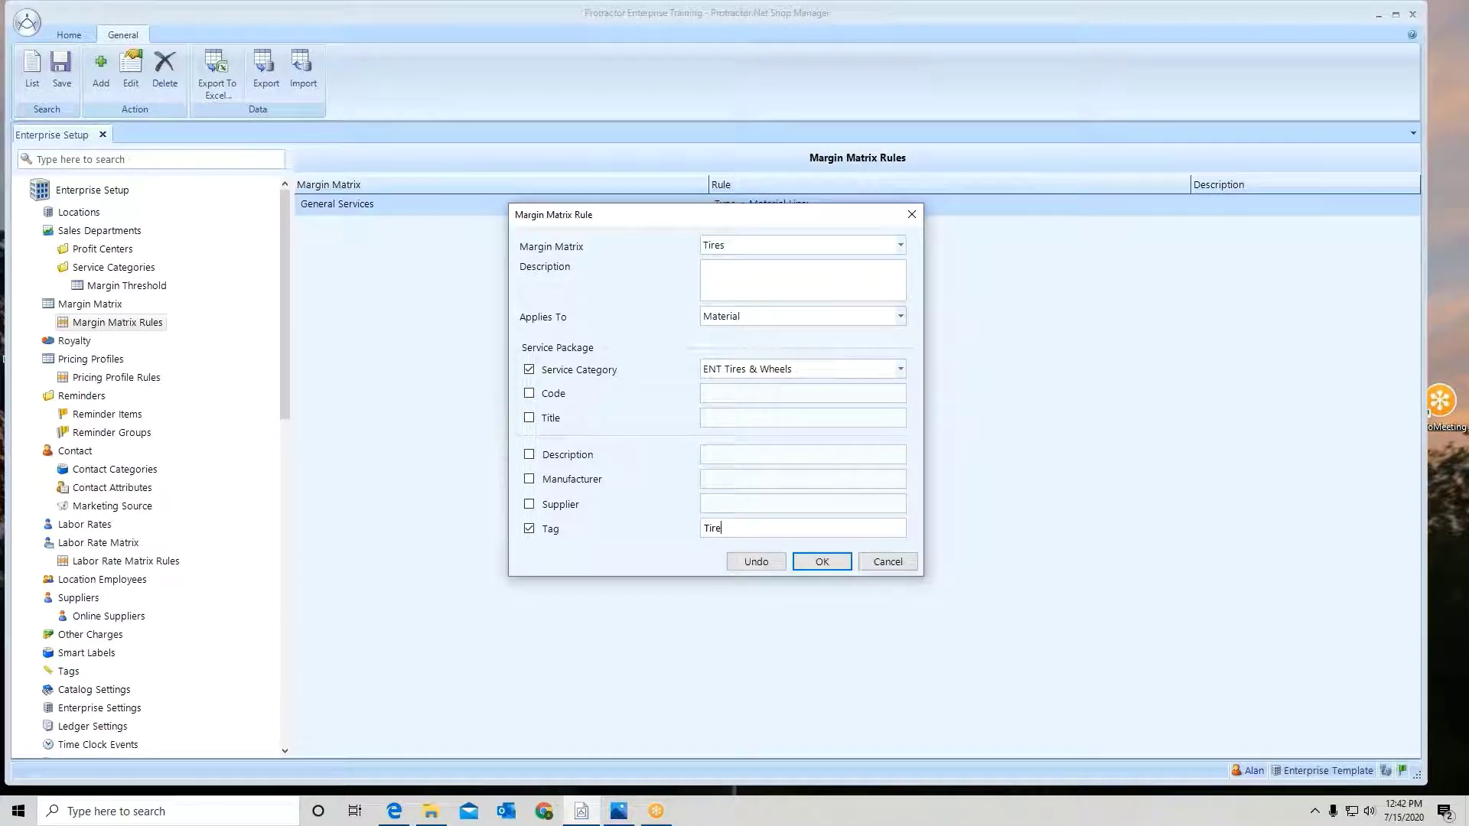
click(830, 562)
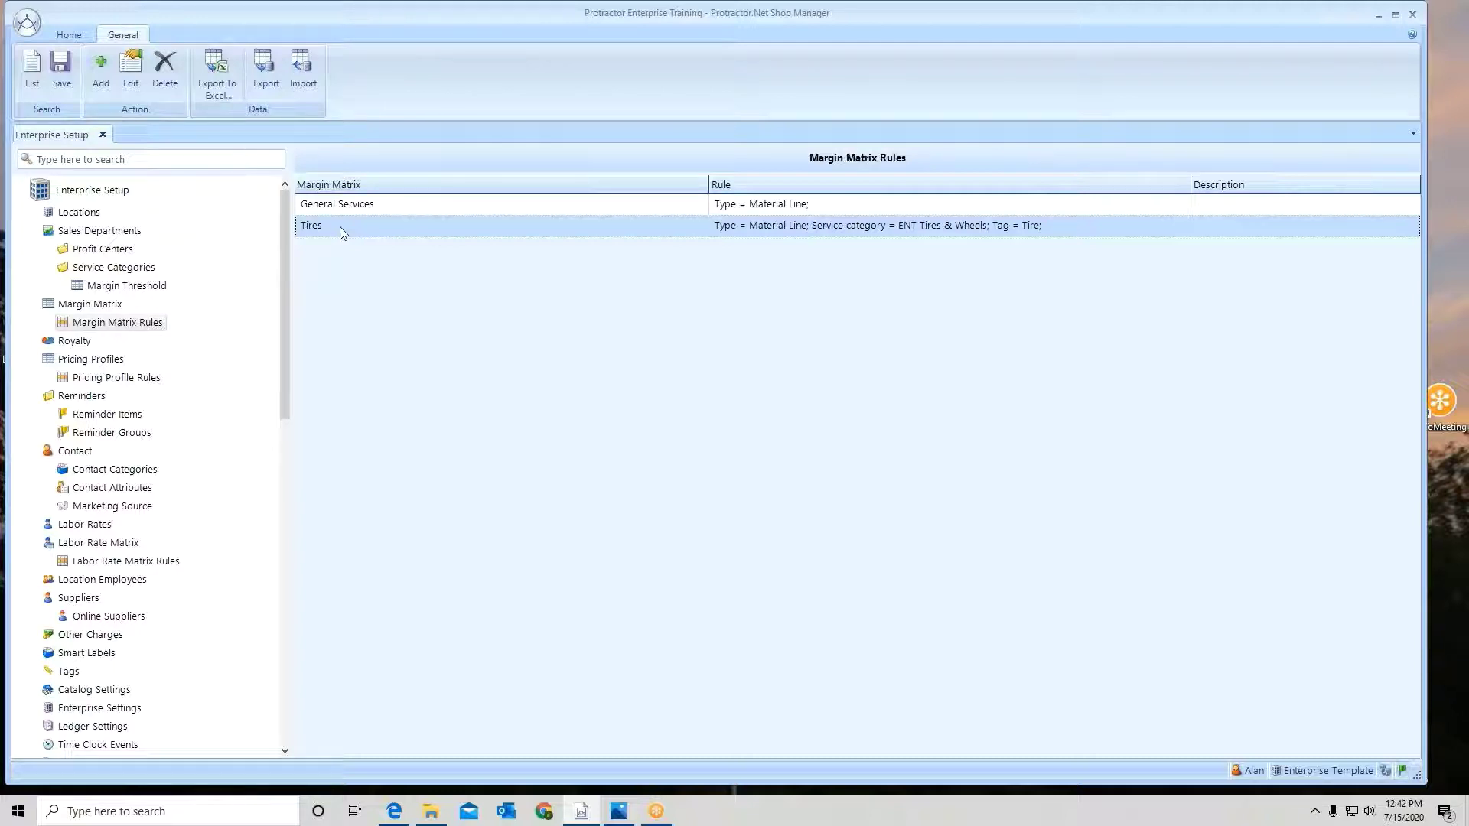
- Move the Tires rule above General Services and save the rule changes while switching to the Tags setup
drag(342, 231, 345, 202)
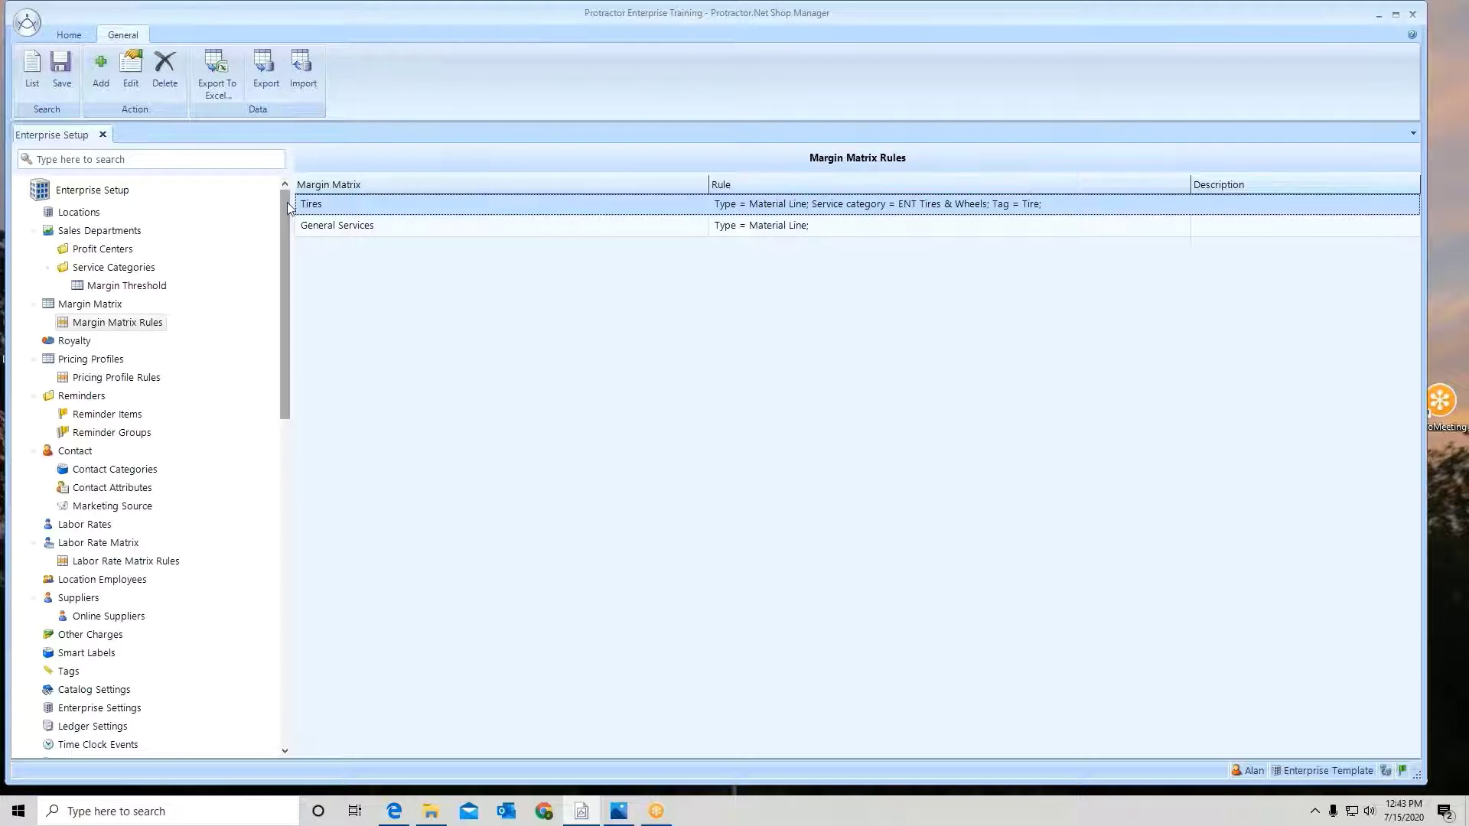
drag(289, 211, 297, 297)
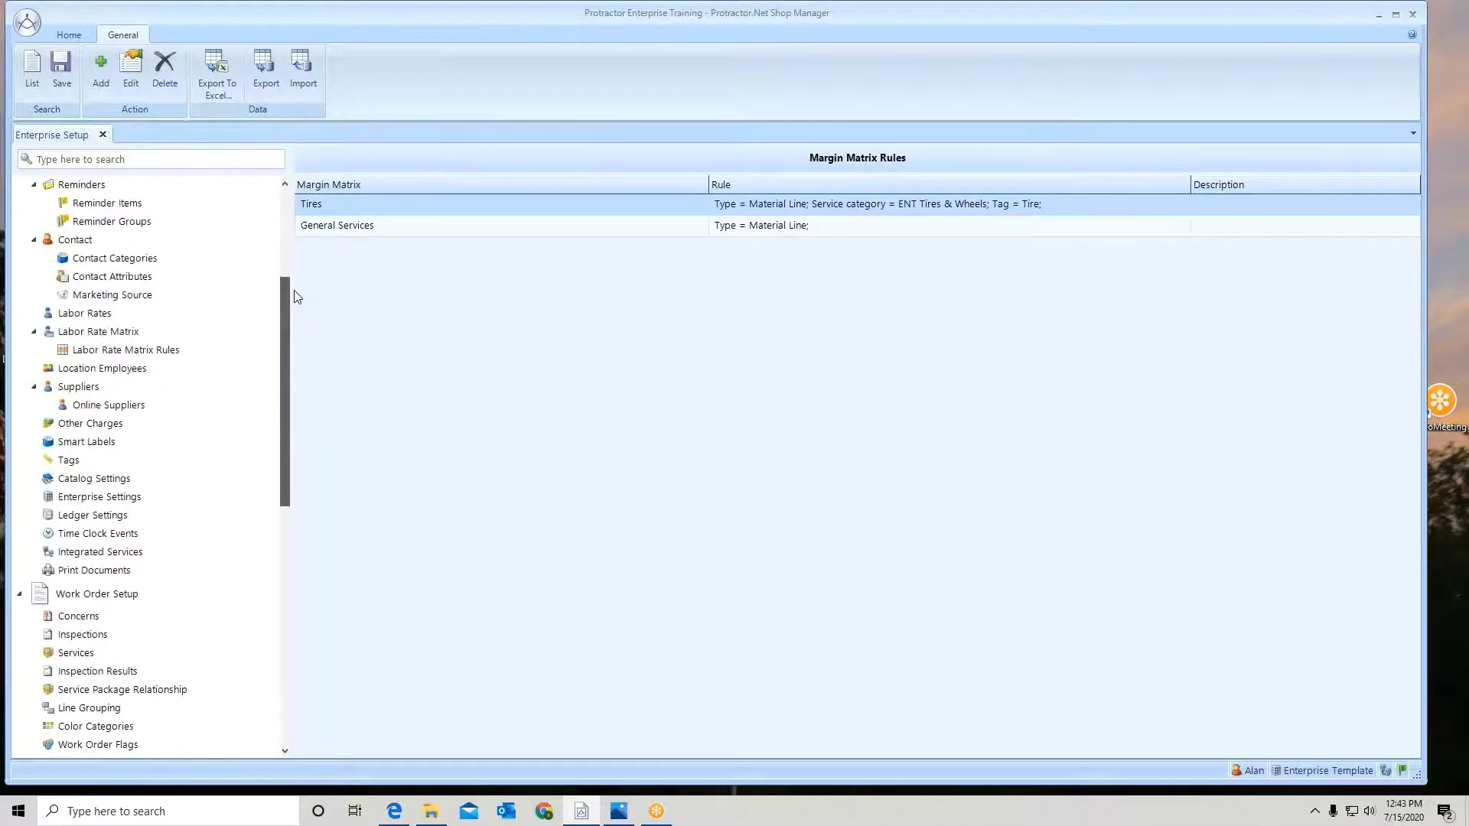
click(61, 462)
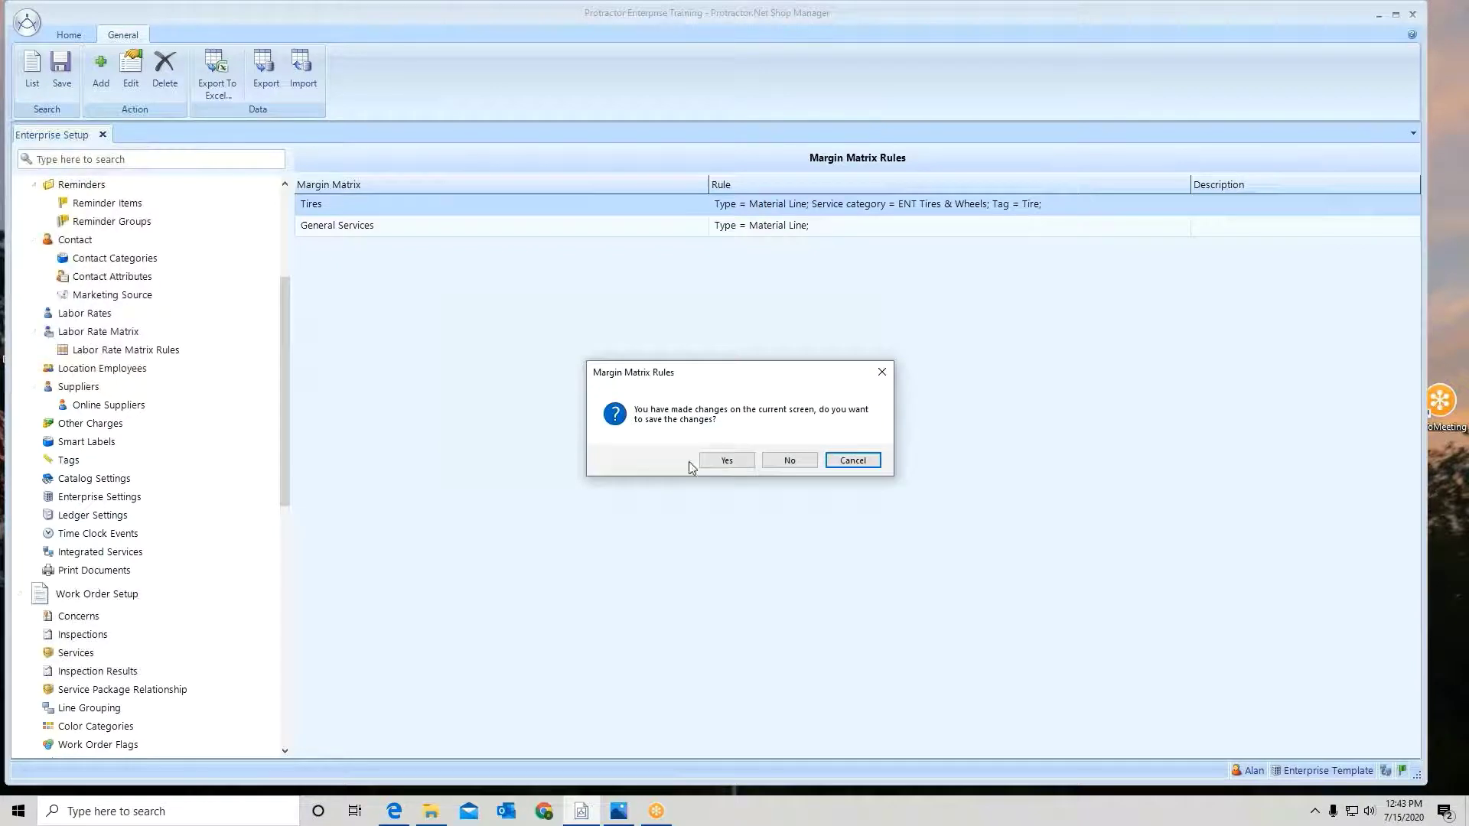
click(724, 460)
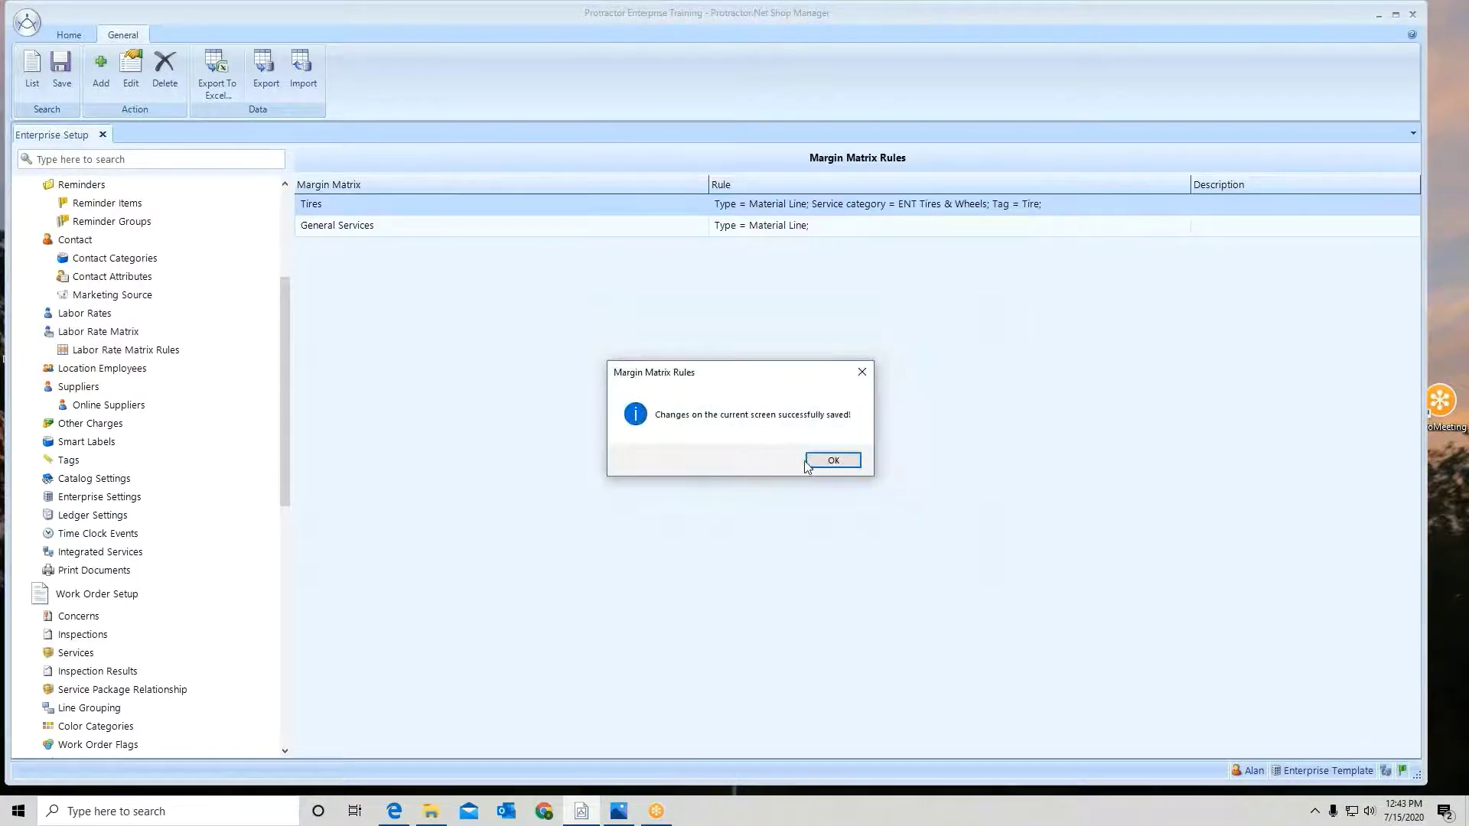
click(810, 465)
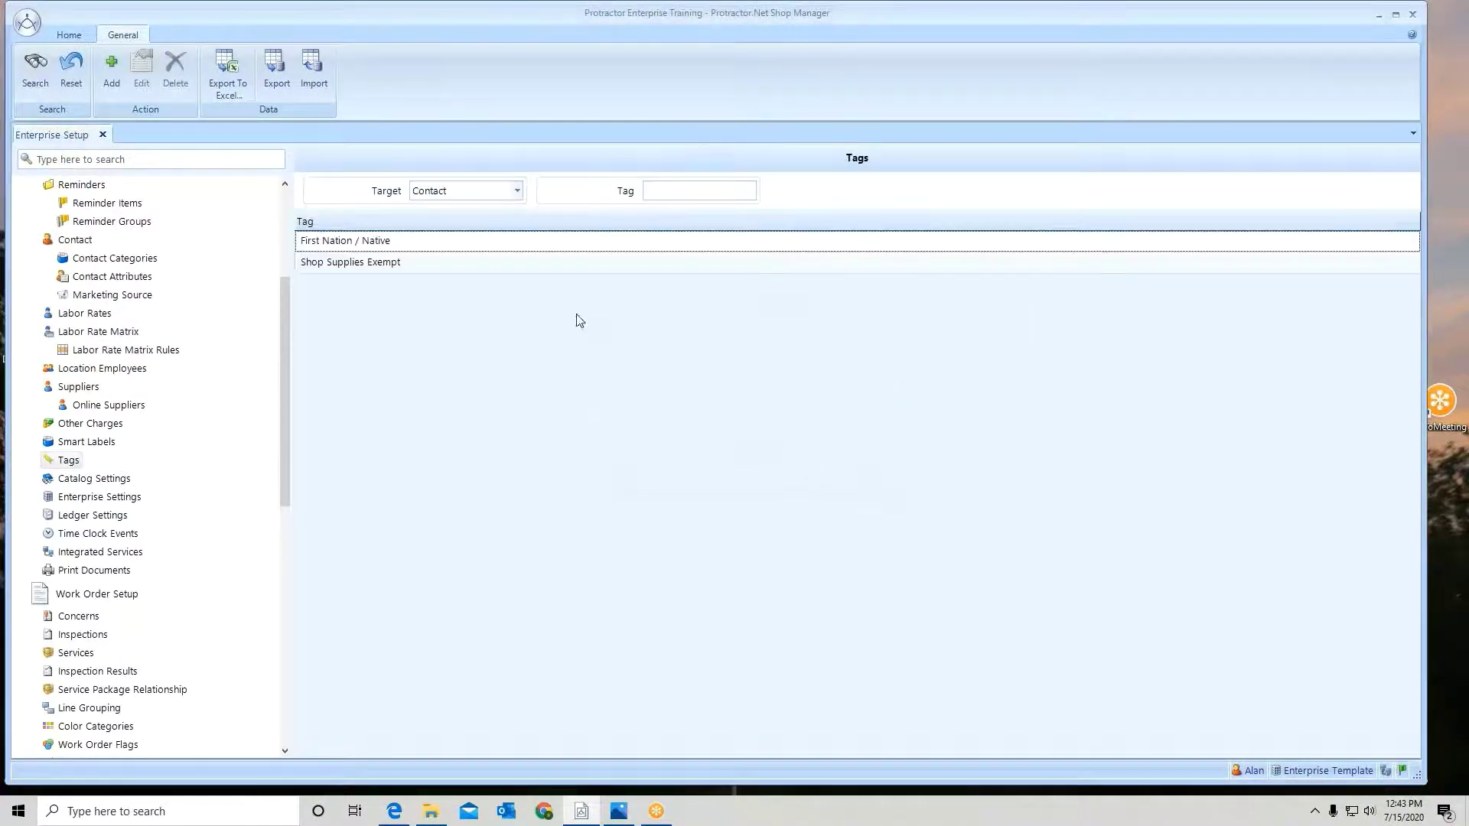
- Add a tag named Tire for the Material Line target
click(517, 191)
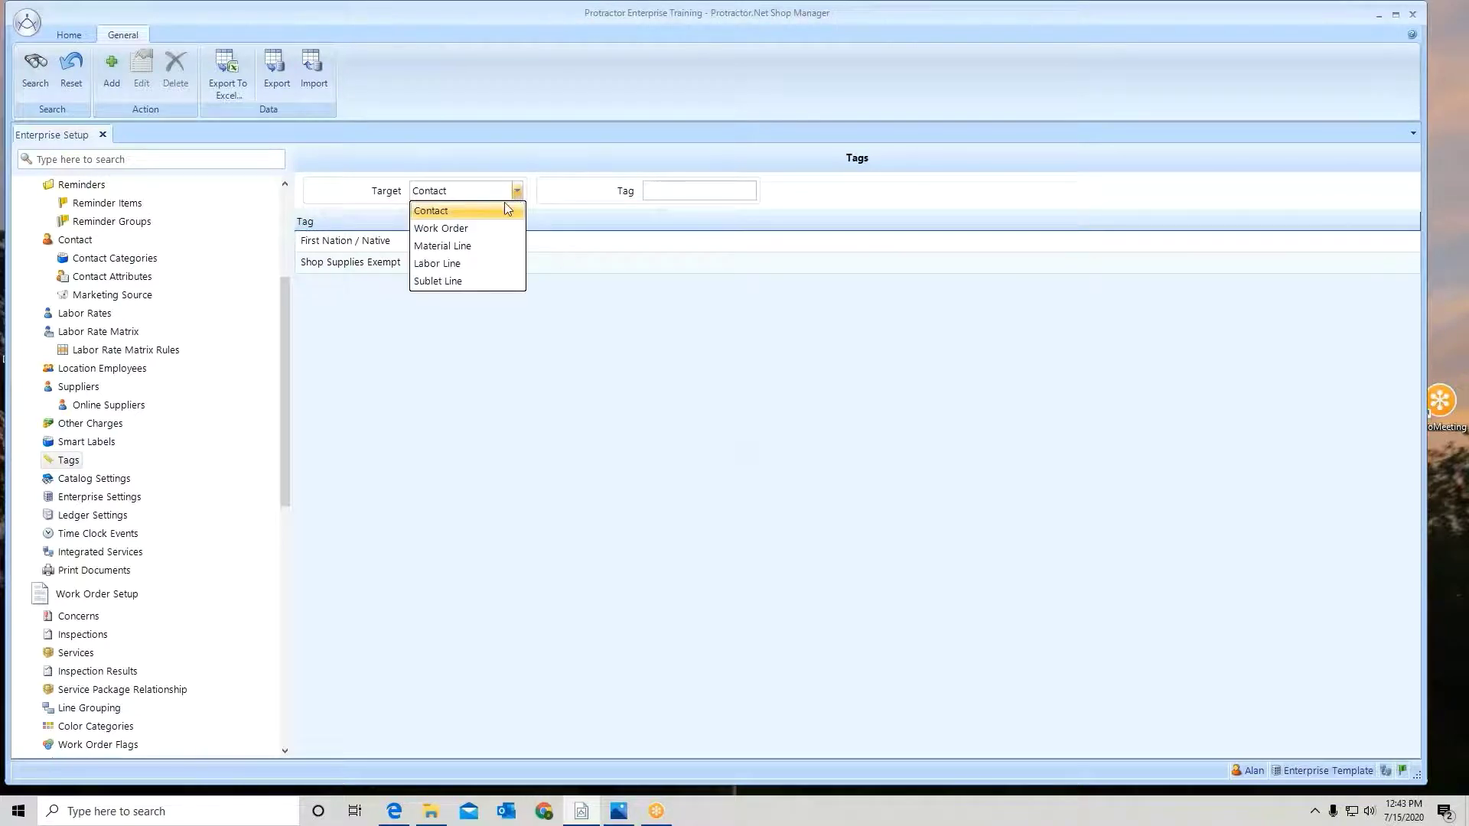
click(480, 245)
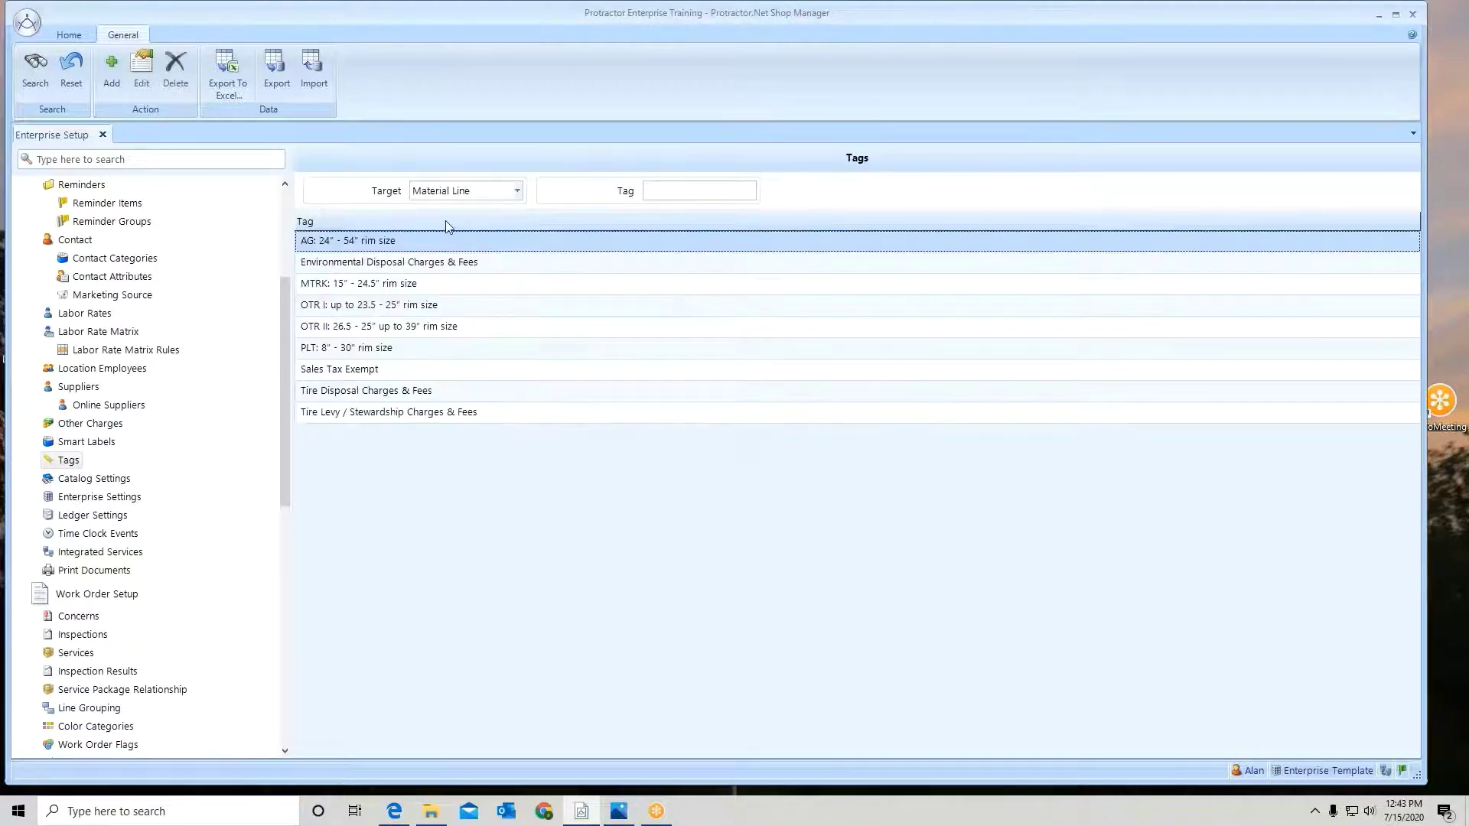
click(104, 91)
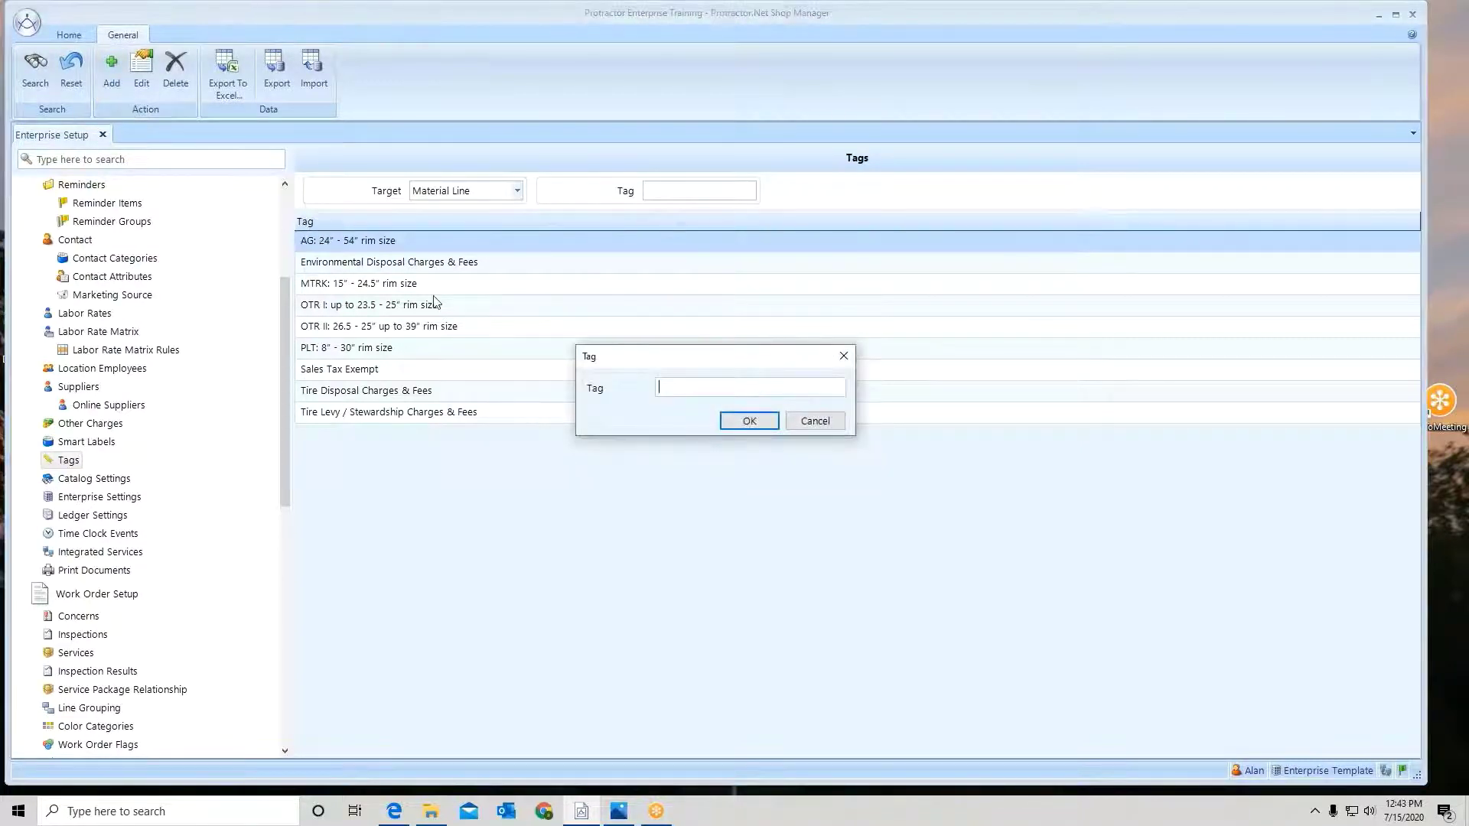
text(Tire)
click(749, 421)
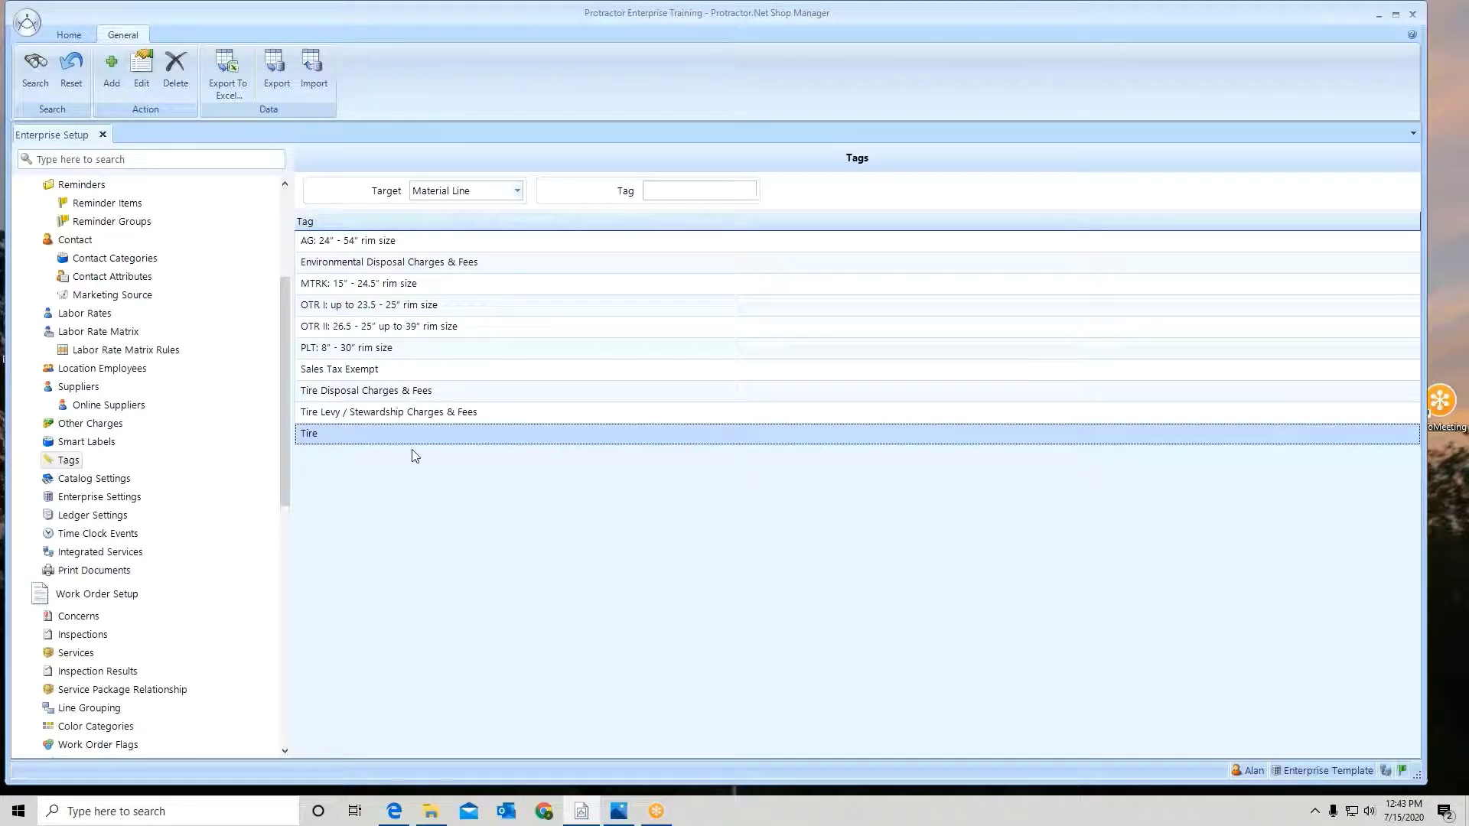
- List the services in the ENT Tires & Wheels category and open Mount & Install 1 Tire for editing
click(69, 654)
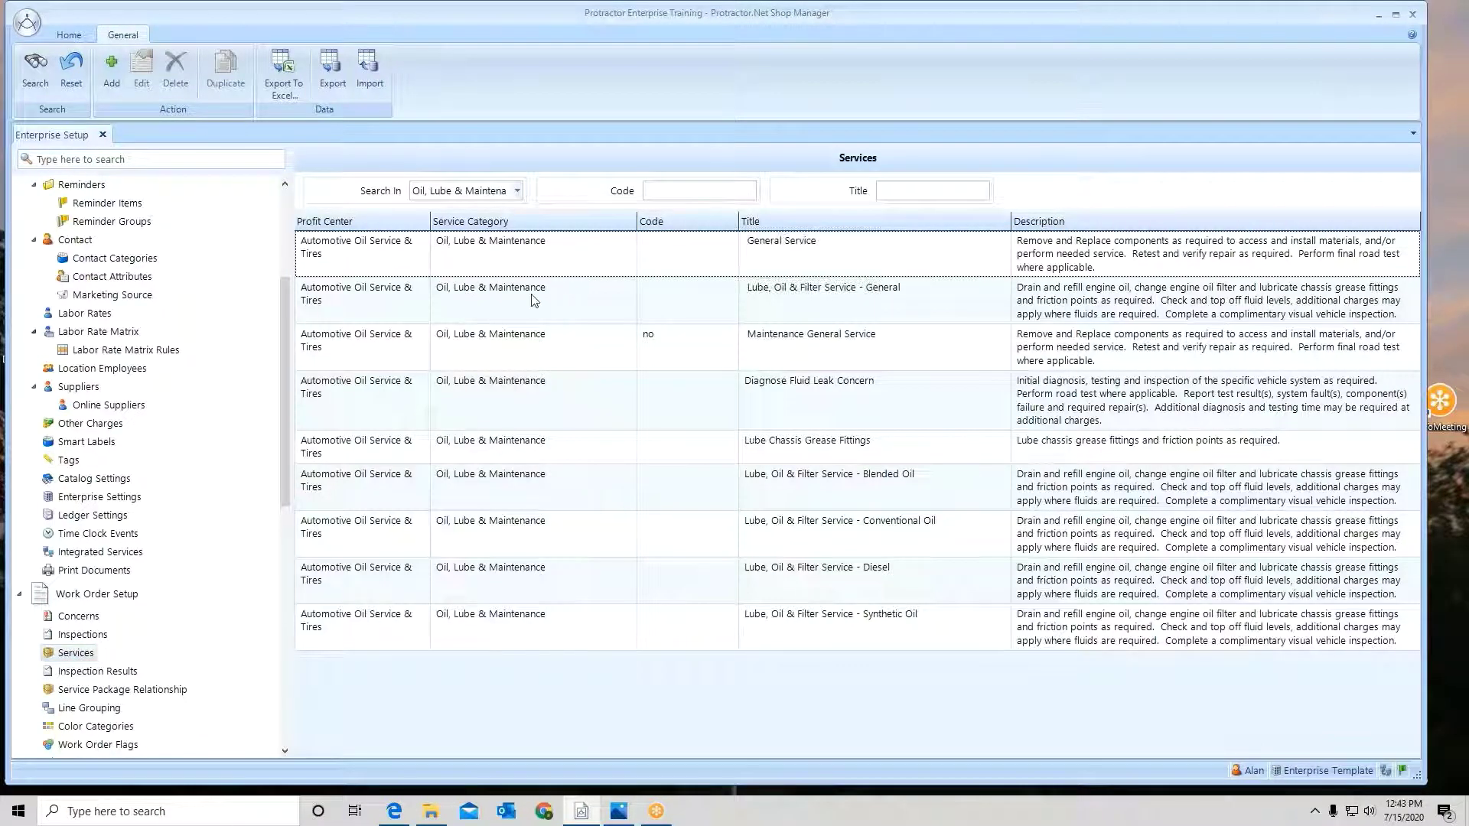
click(517, 190)
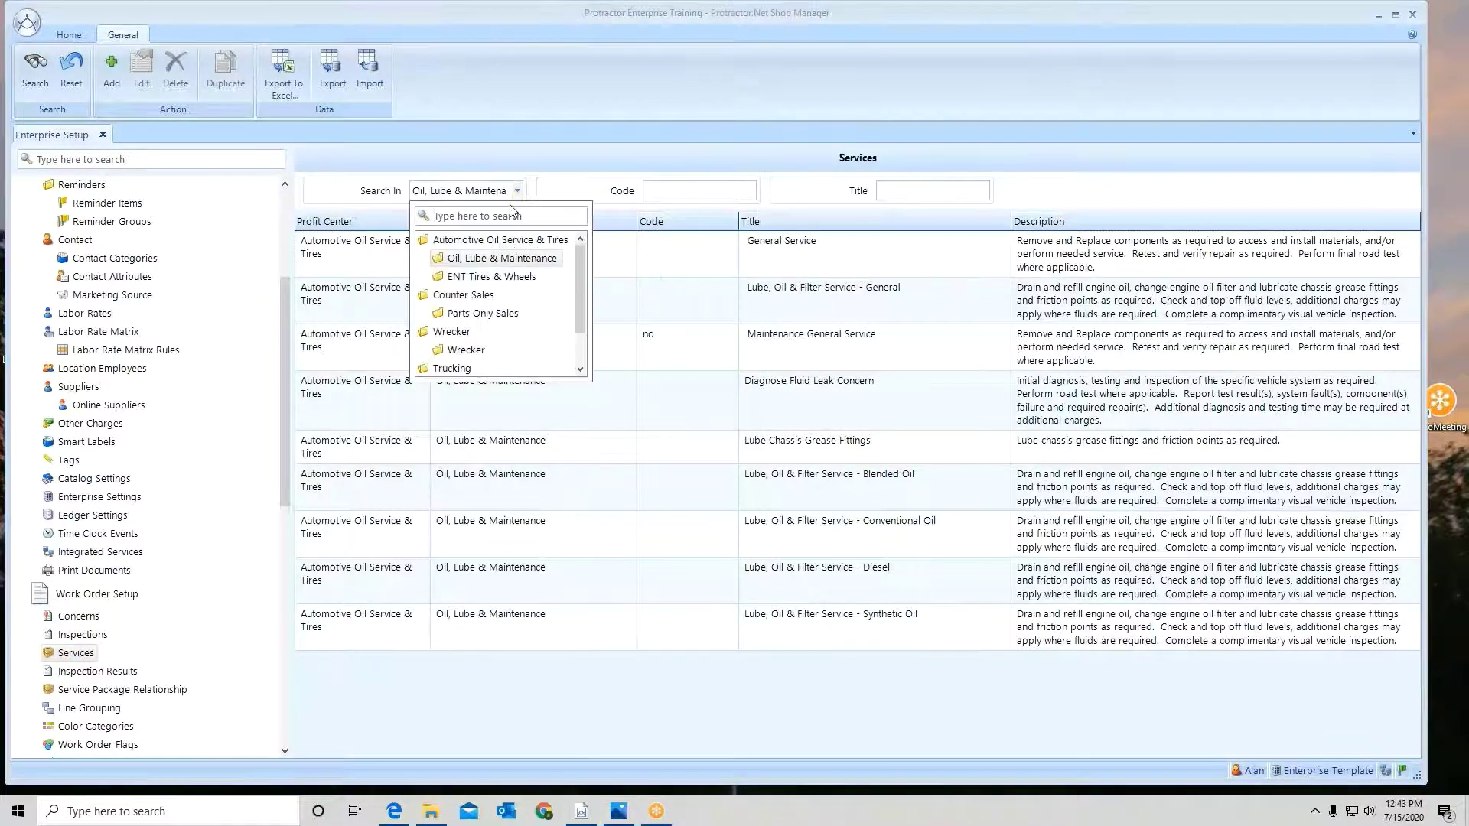
click(492, 277)
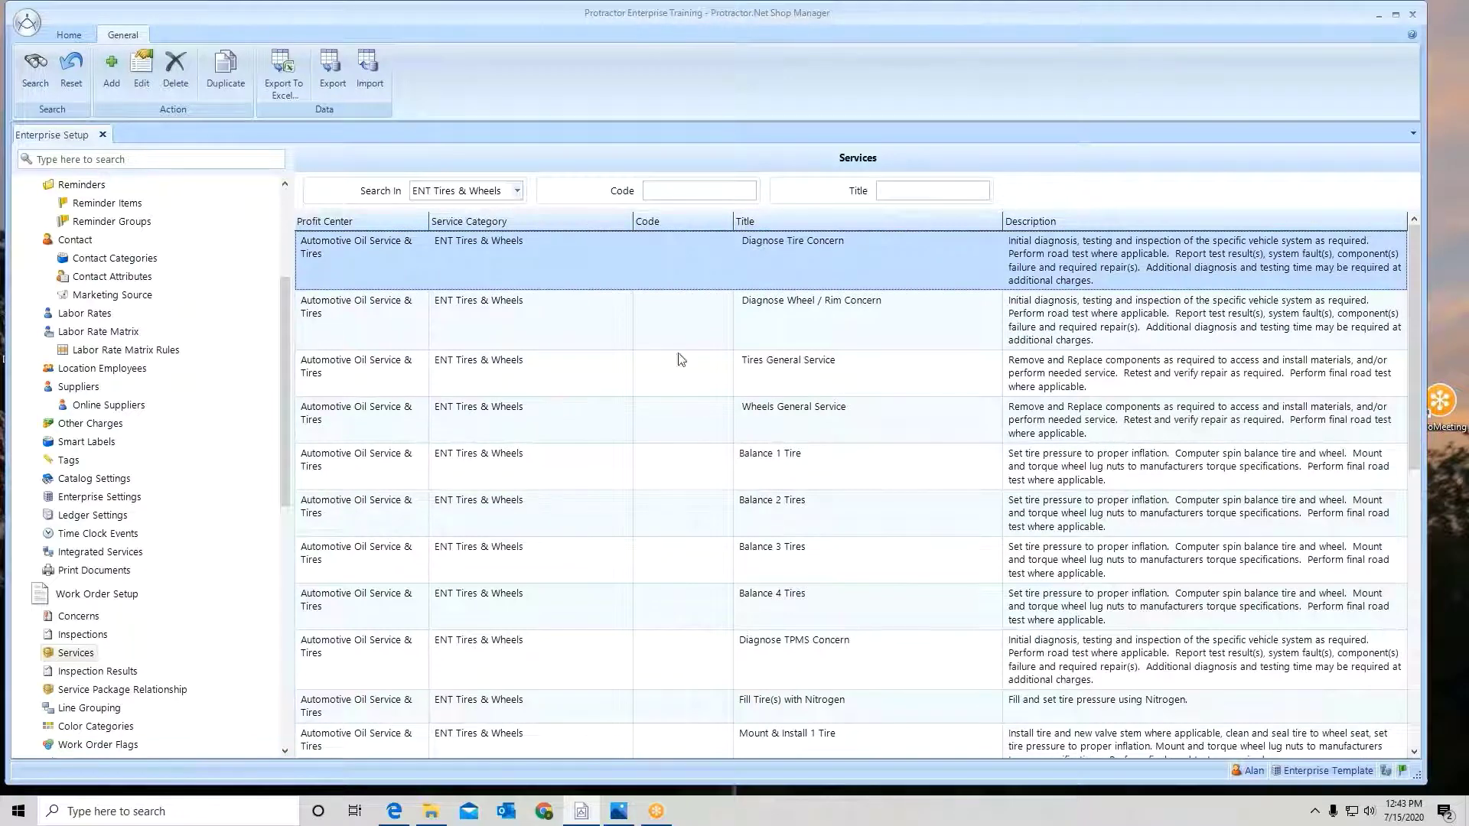
scroll(791, 354, down, 2)
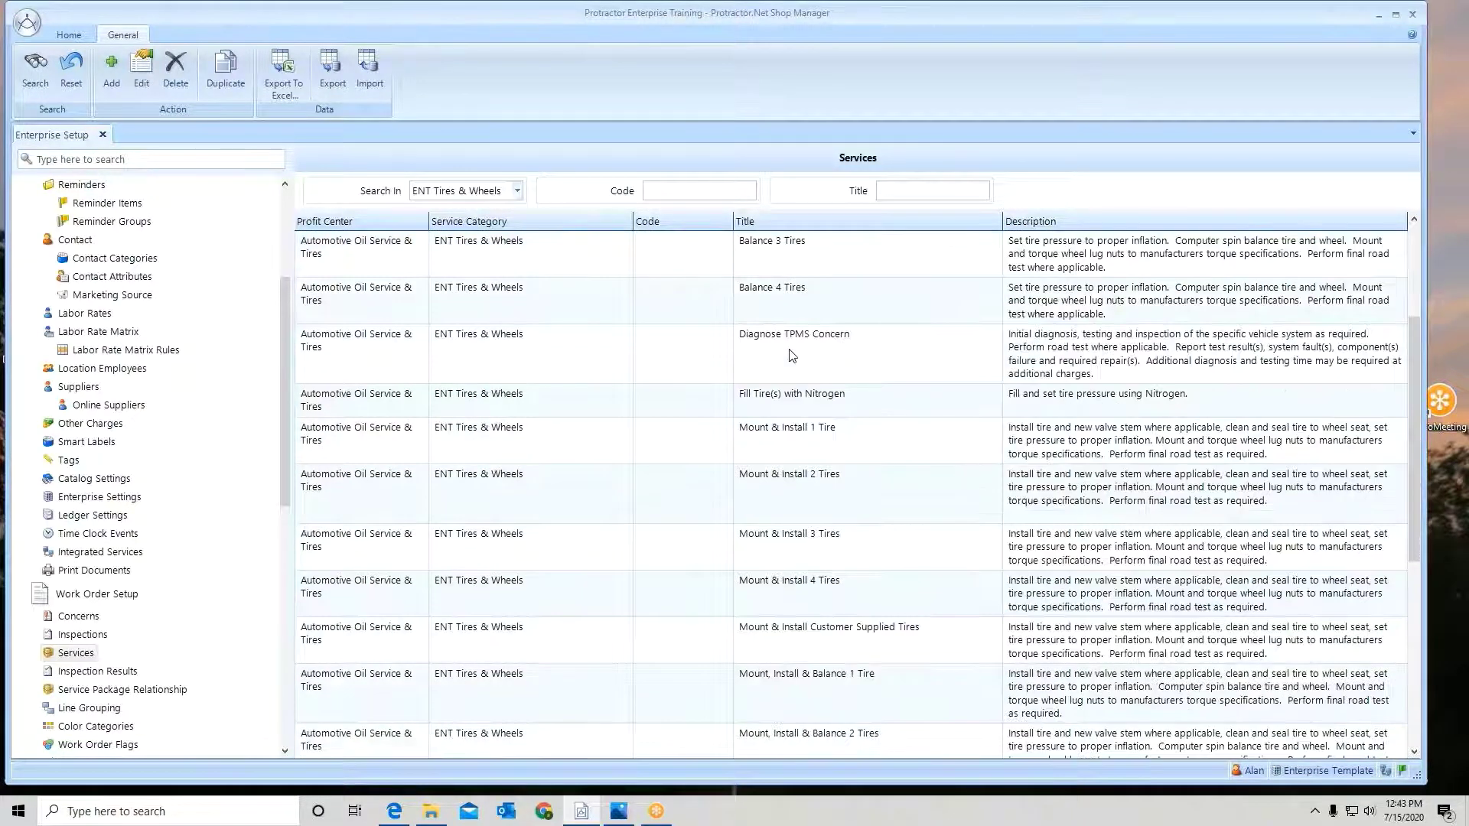
click(816, 432)
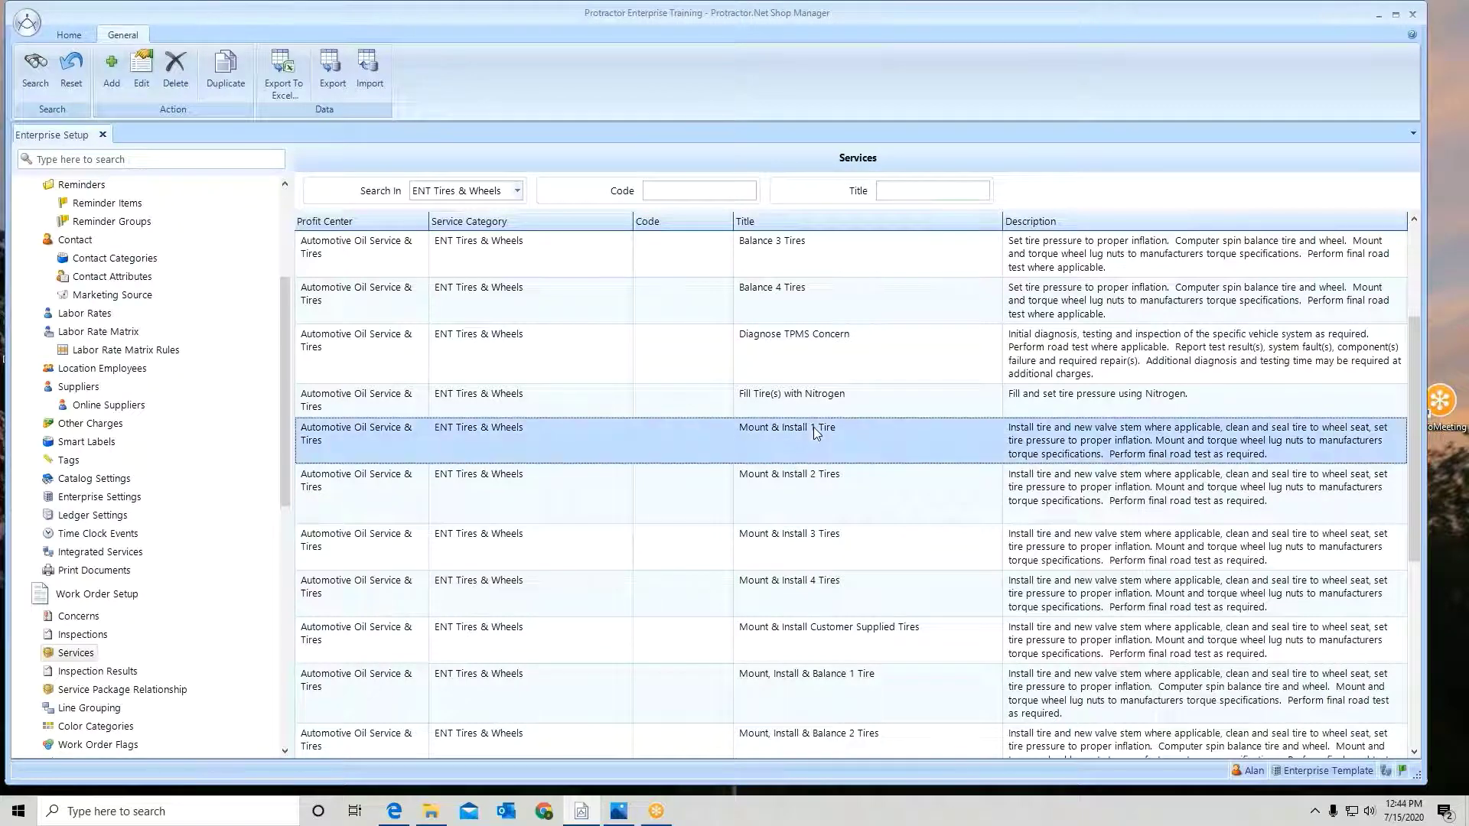
double_click(814, 428)
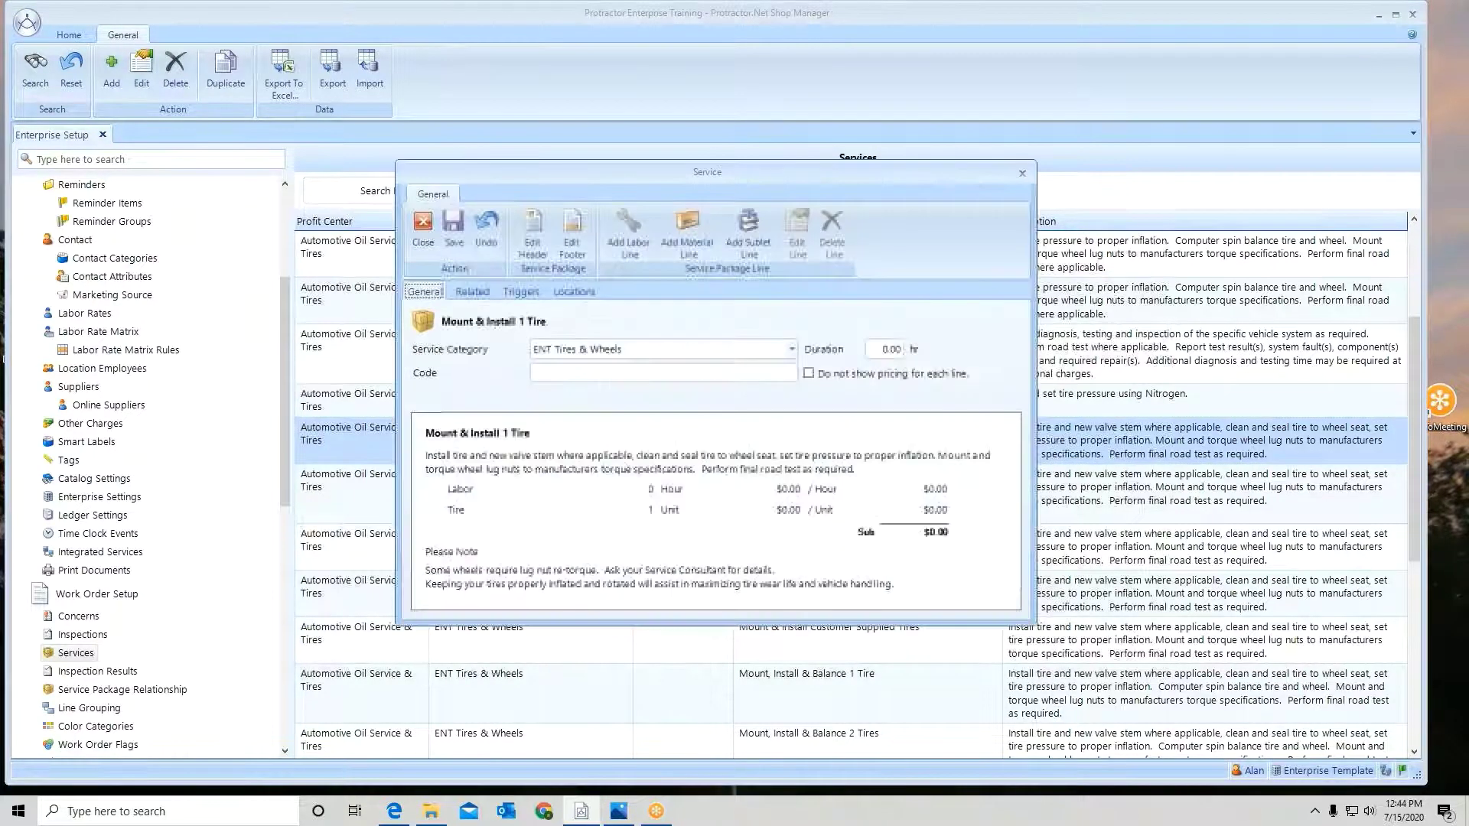
- Assign the Tire tag to the Tire material line of Mount & Install 1 Tire and save the service
double_click(462, 512)
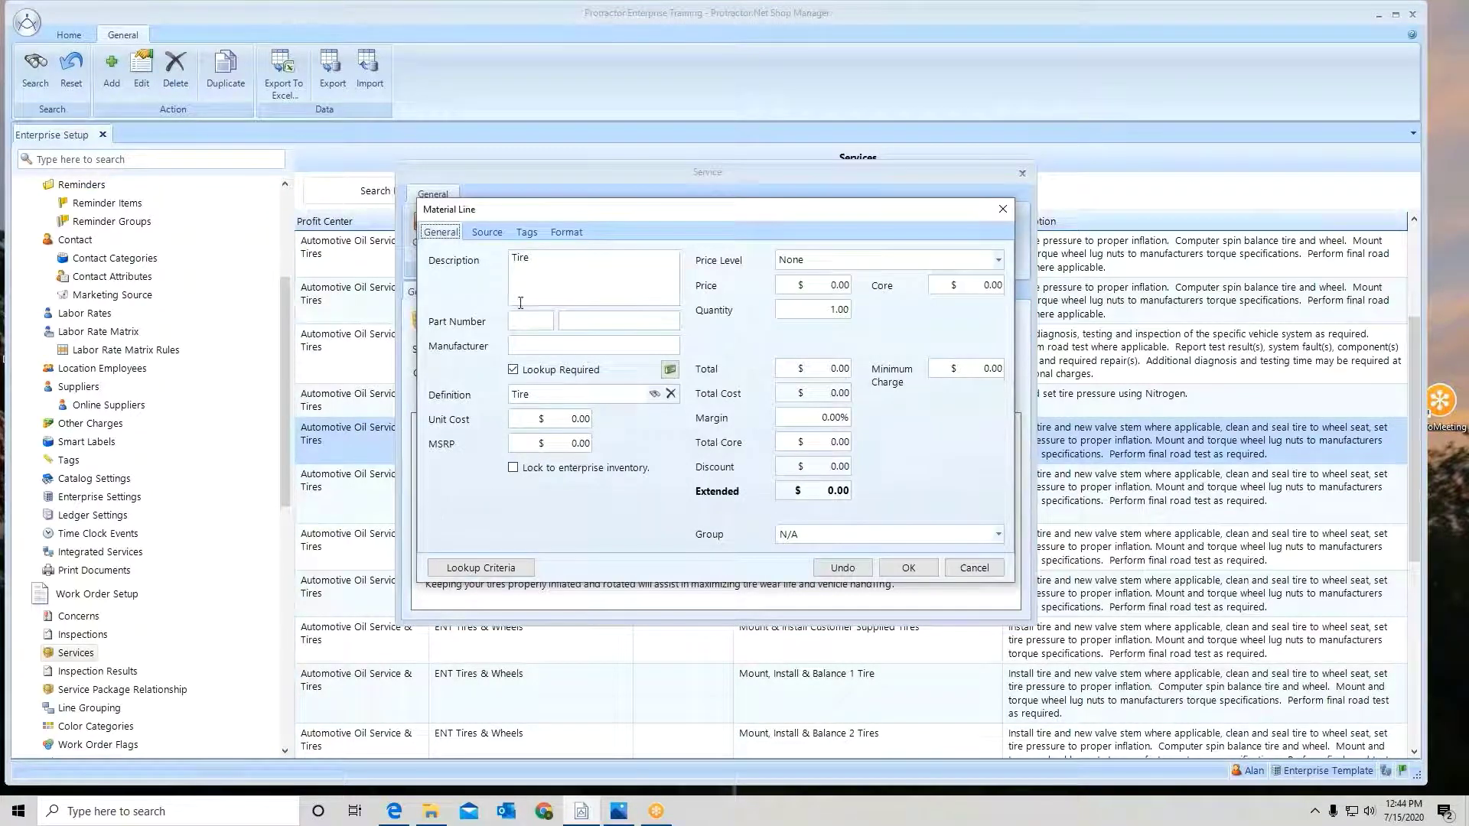
click(528, 233)
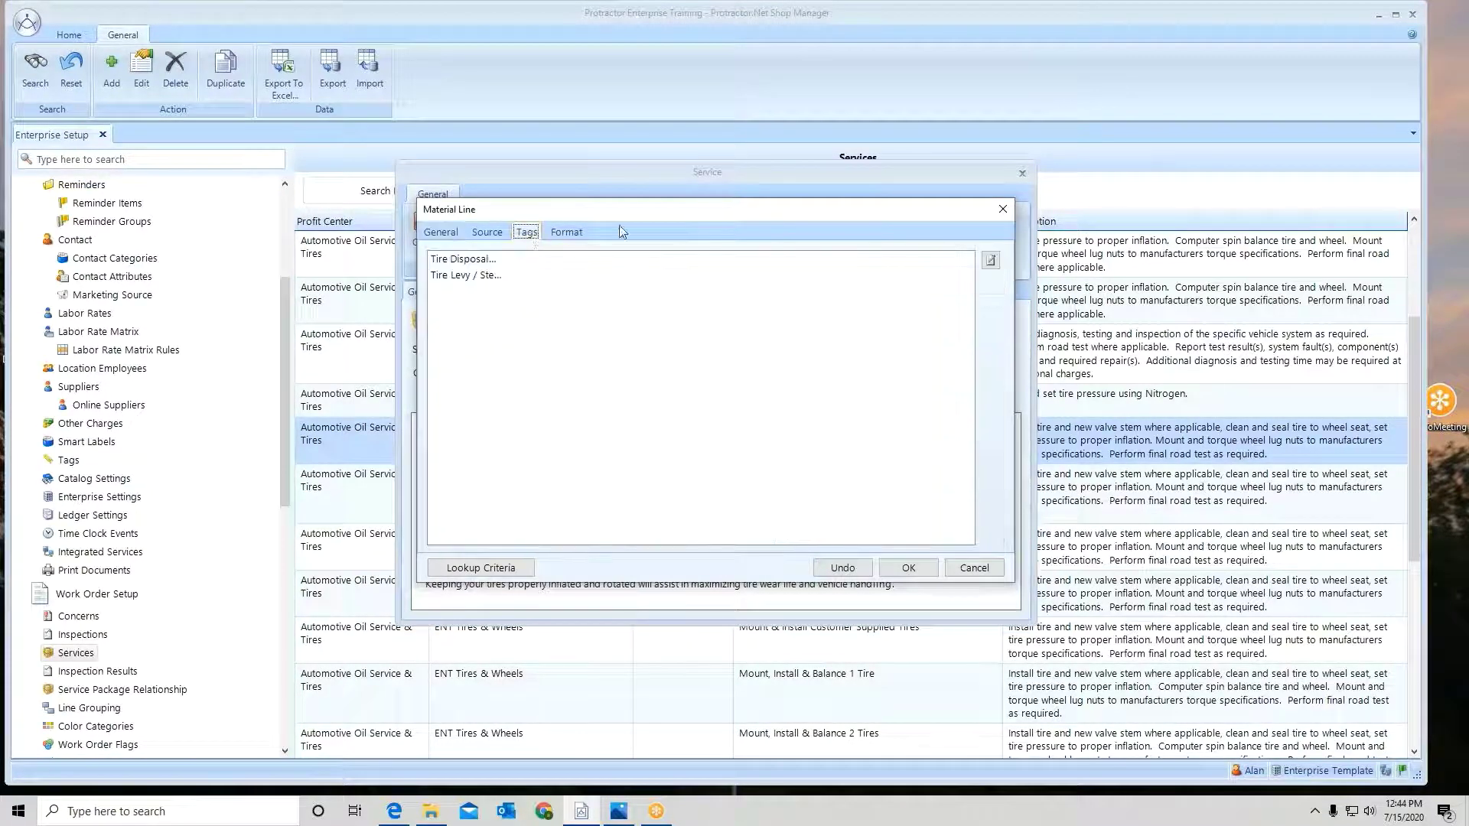
click(990, 260)
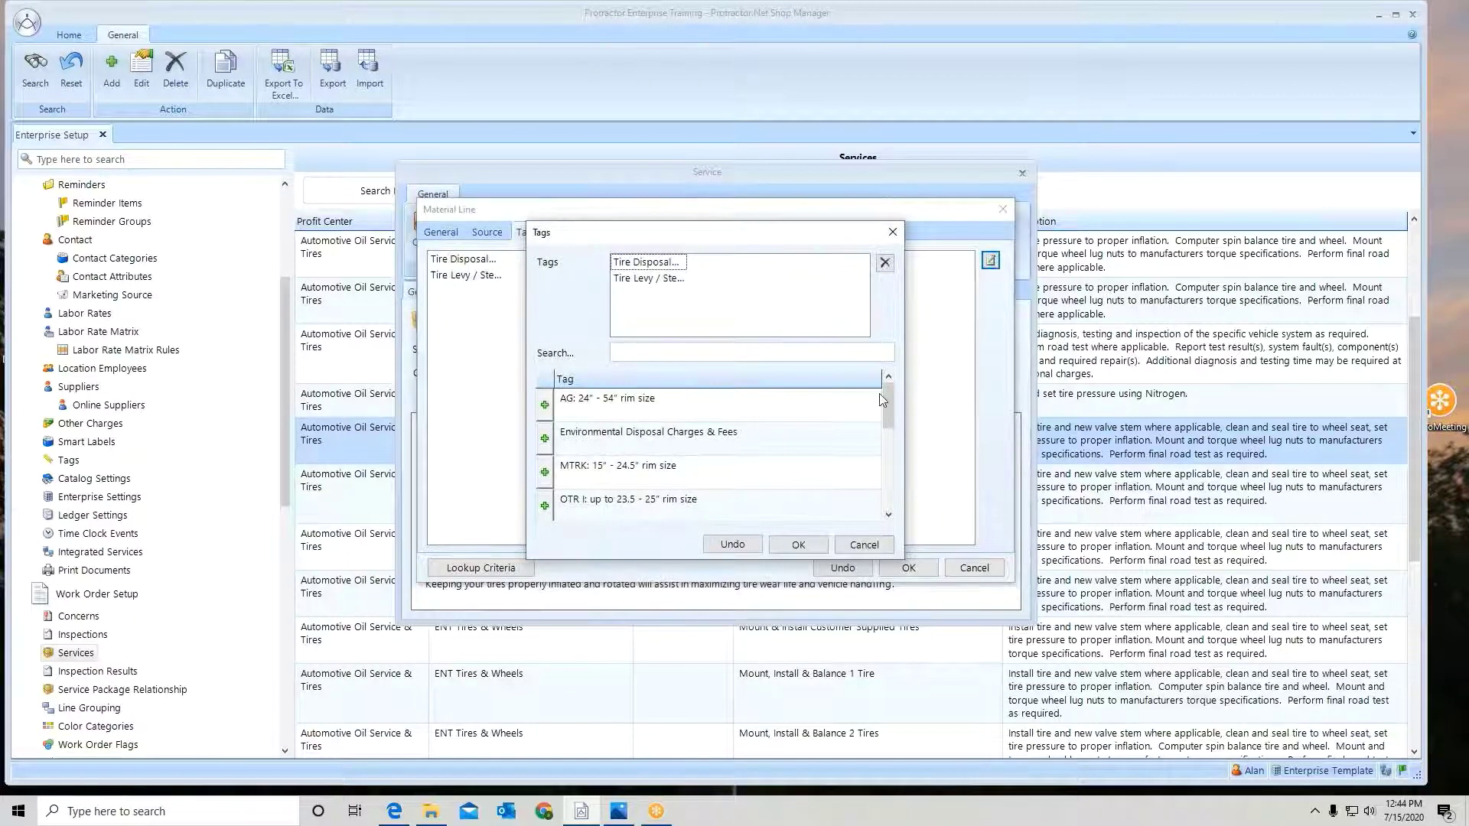
drag(881, 393, 883, 456)
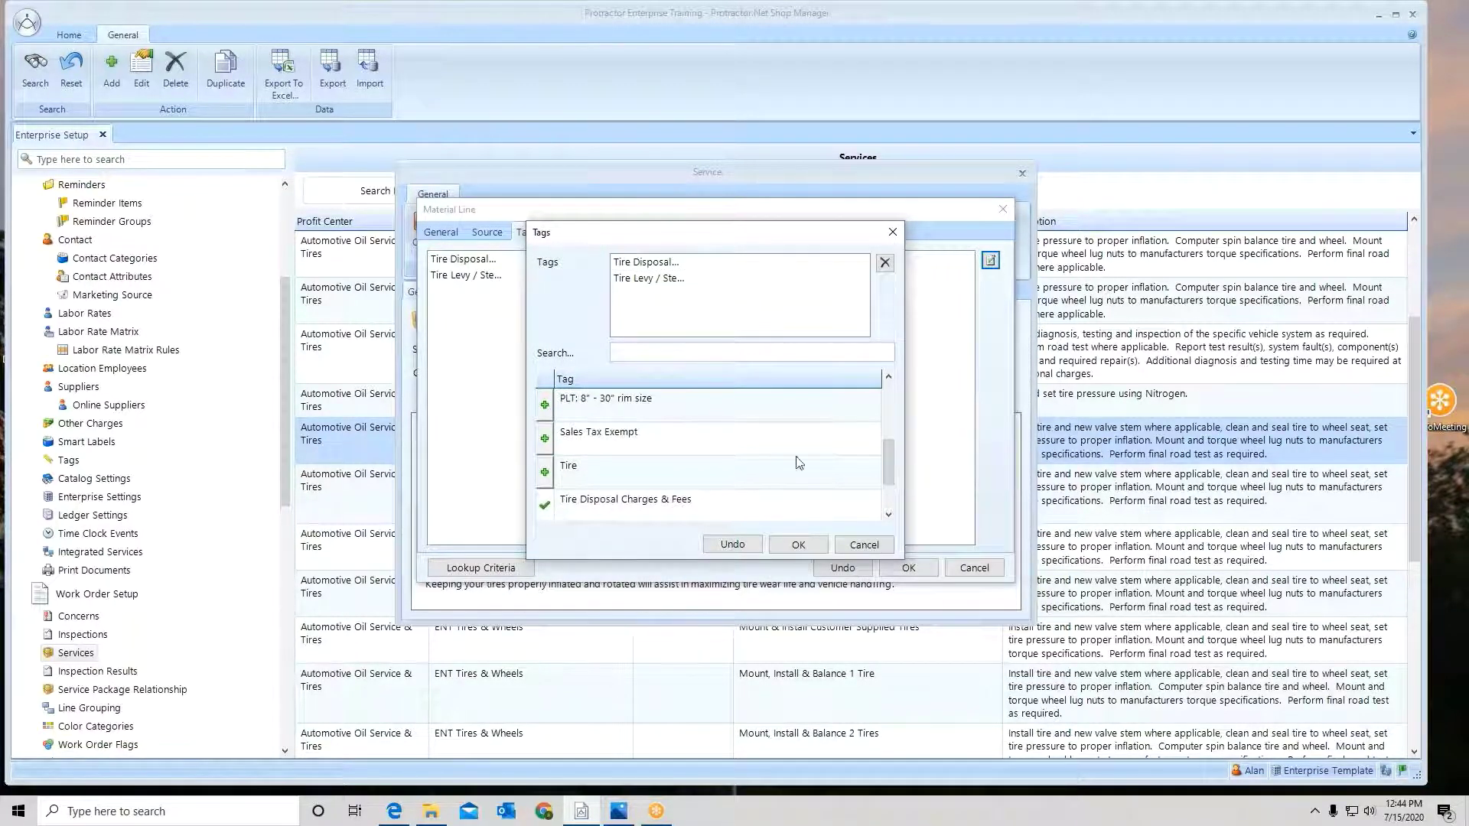
click(546, 473)
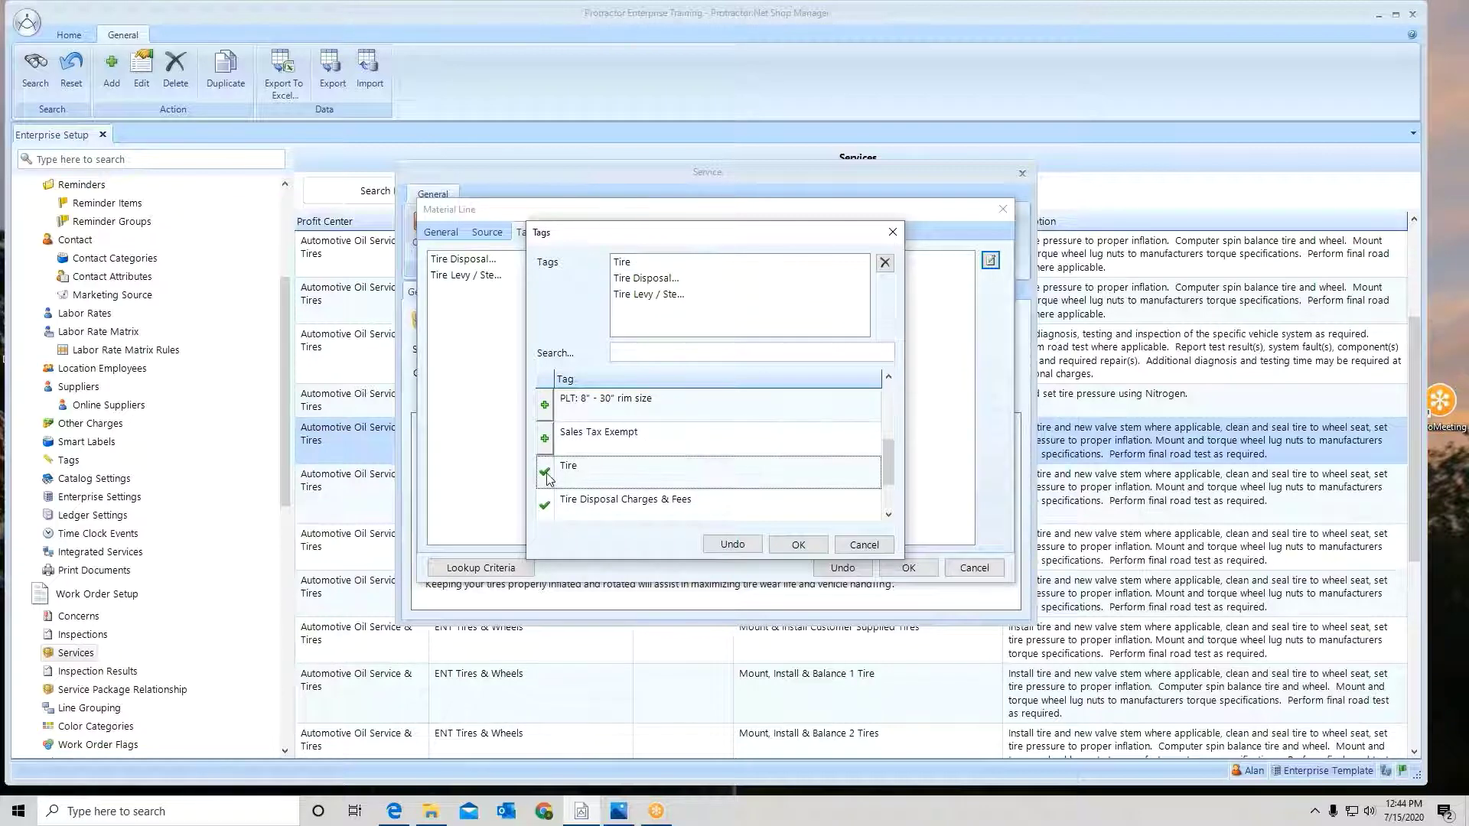
click(802, 543)
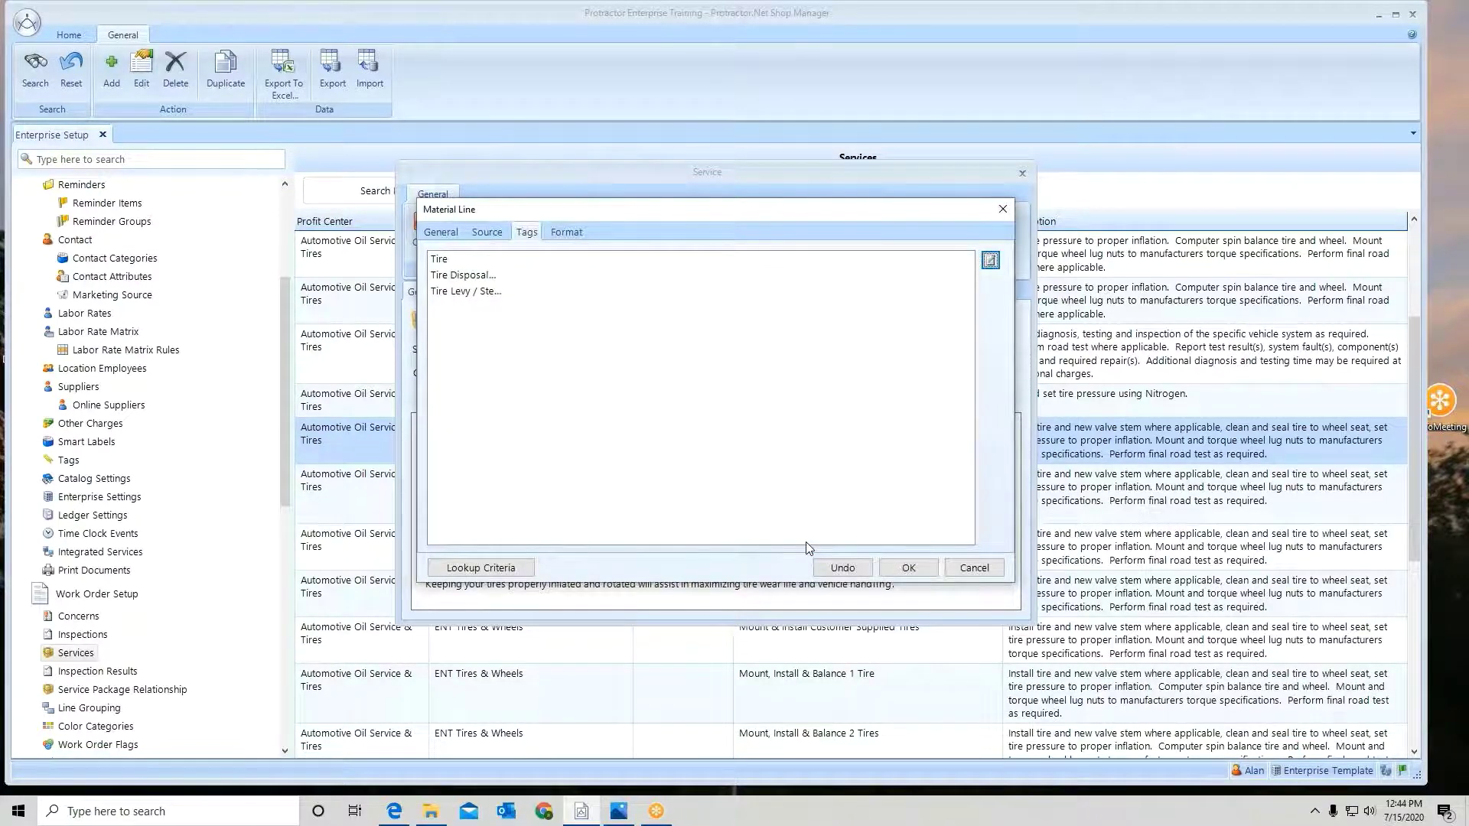
click(910, 568)
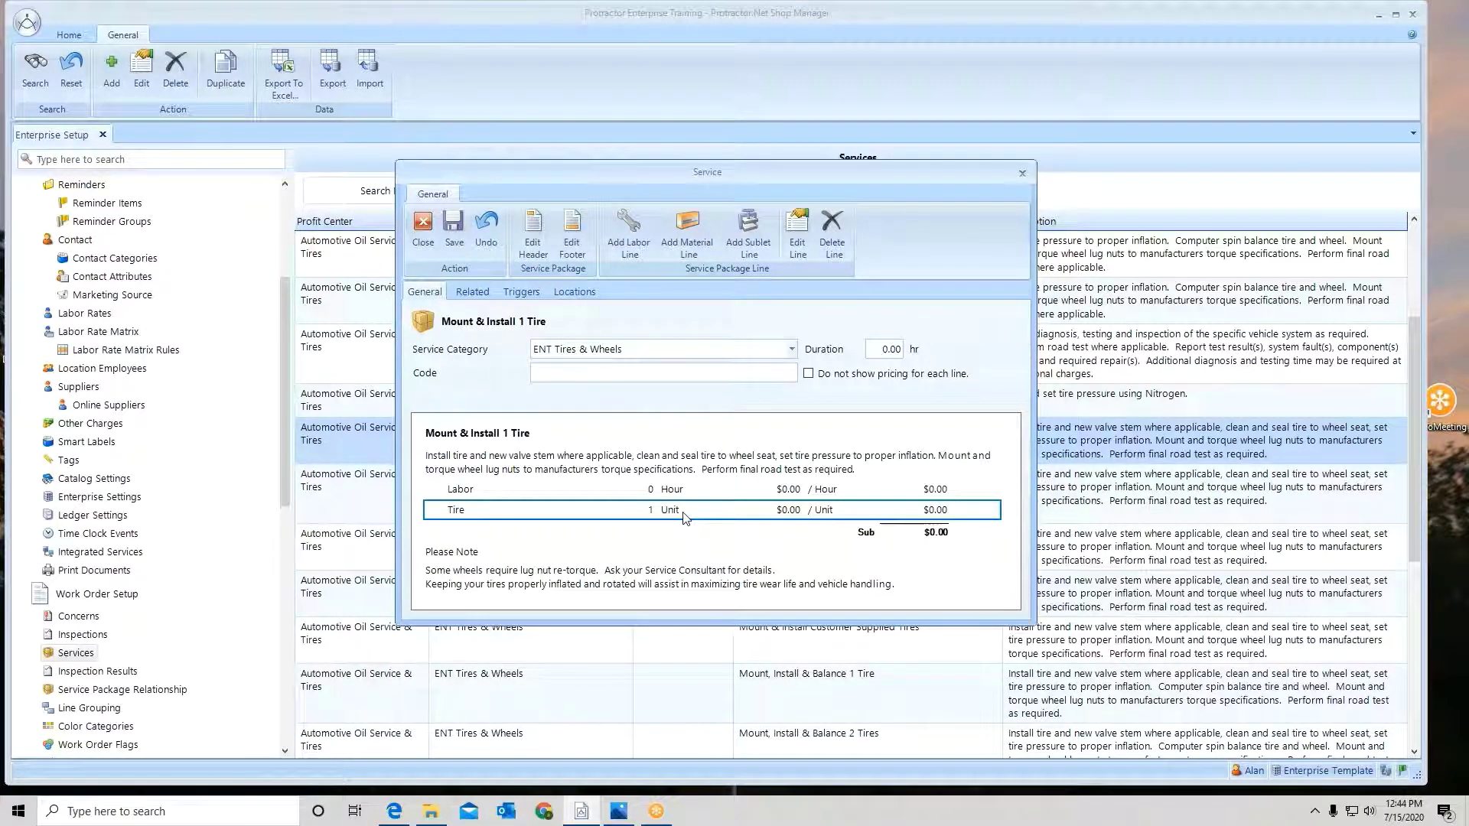
click(454, 227)
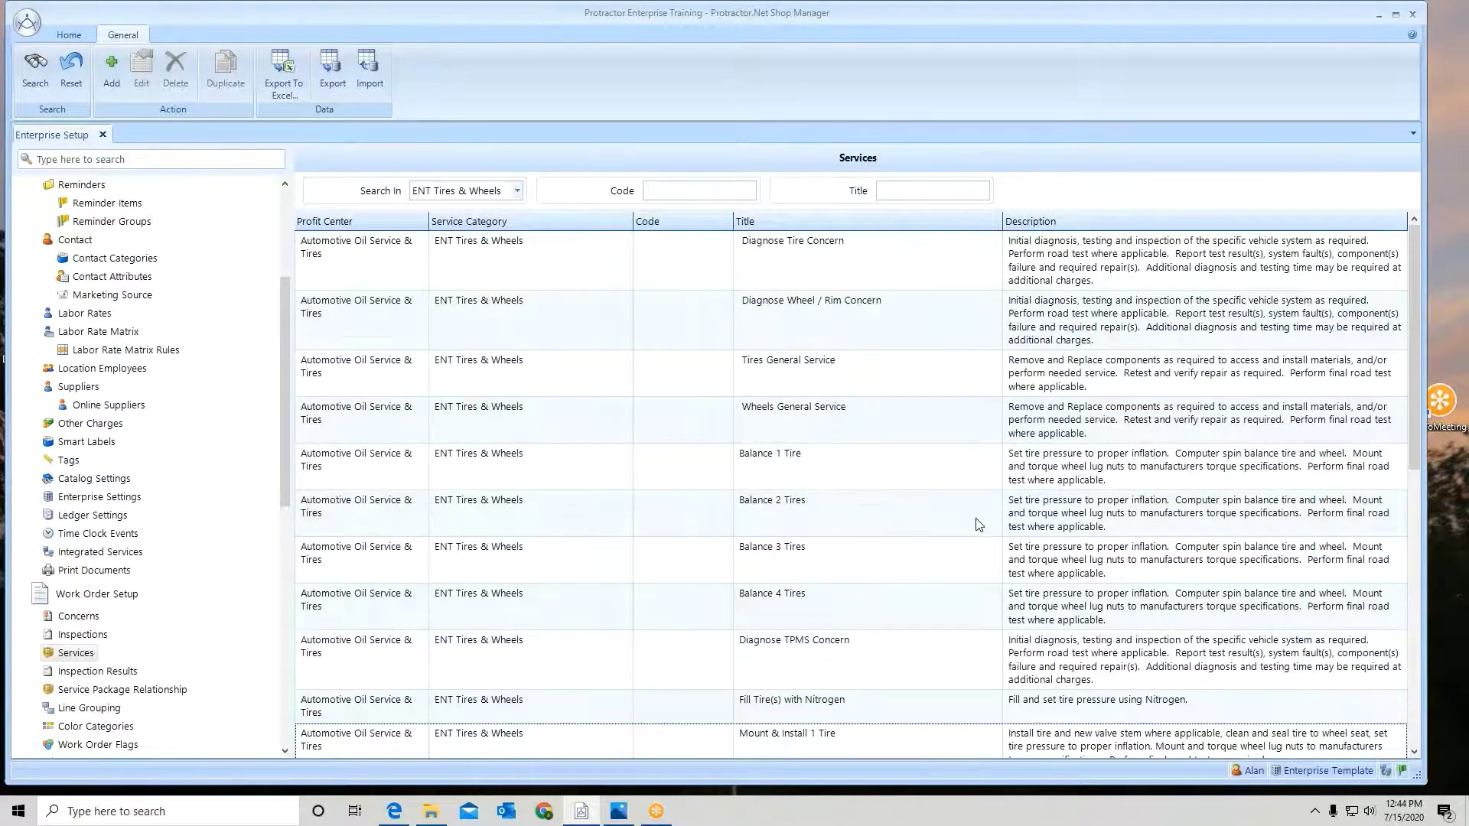
- Look through the Mount & Install services for 2, 3 and 4 tires in the ENT Tires & Wheels list
scroll(979, 525, down, 2)
click(833, 493)
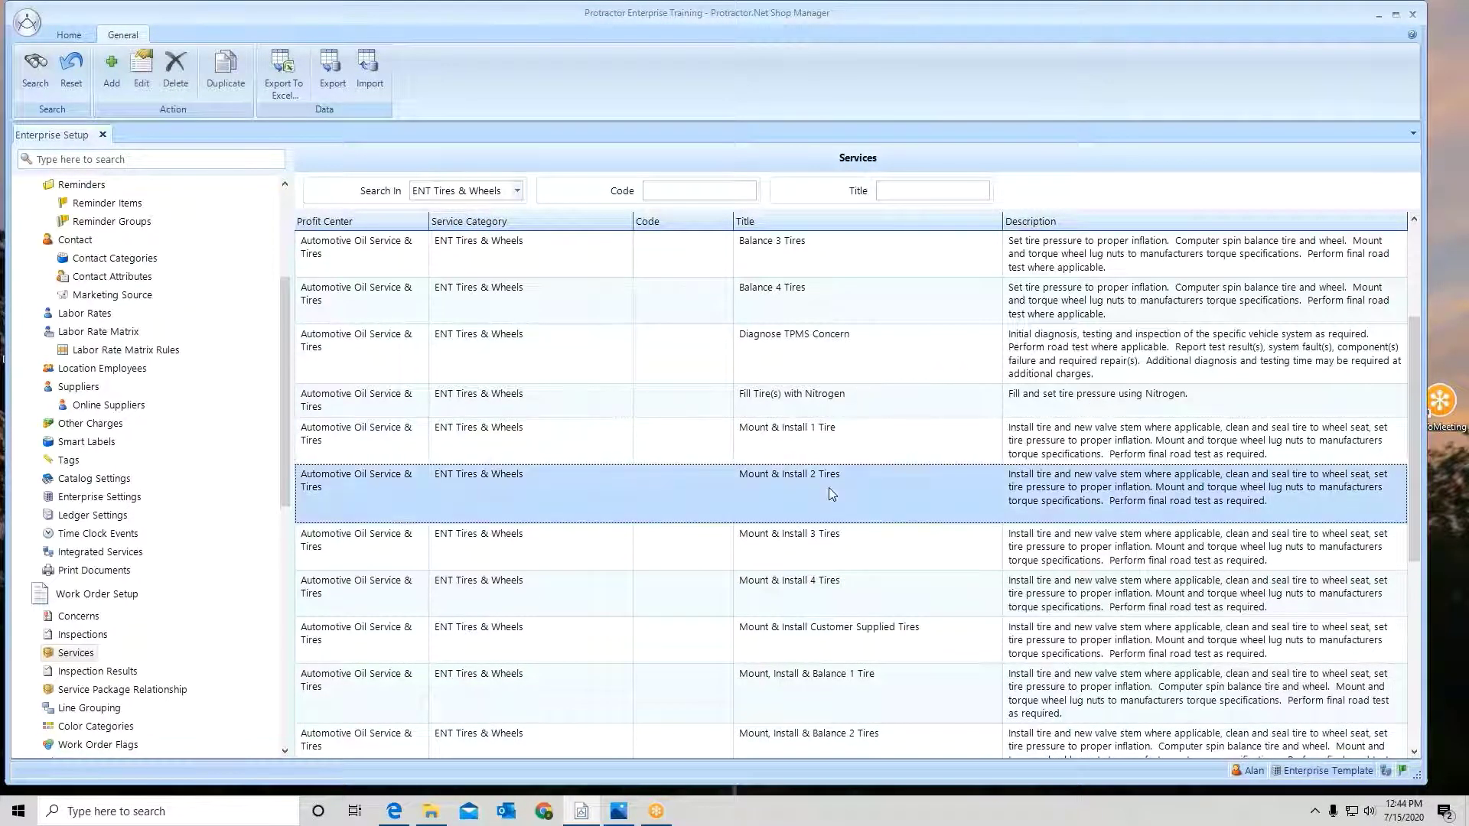
click(837, 546)
click(834, 595)
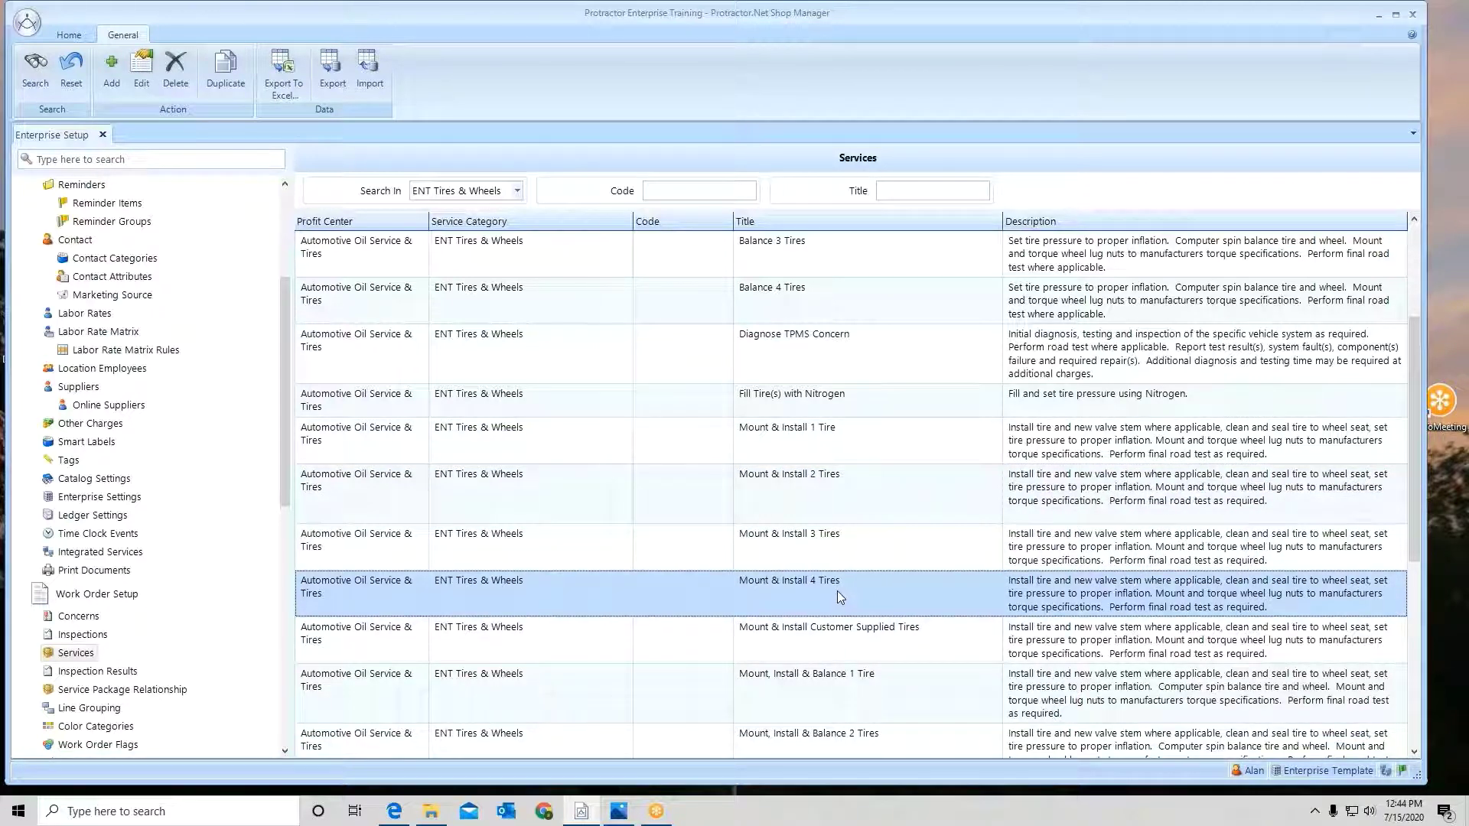
- Review which profit centers and service categories are downloaded to the Training #3 location
drag(284, 329, 289, 245)
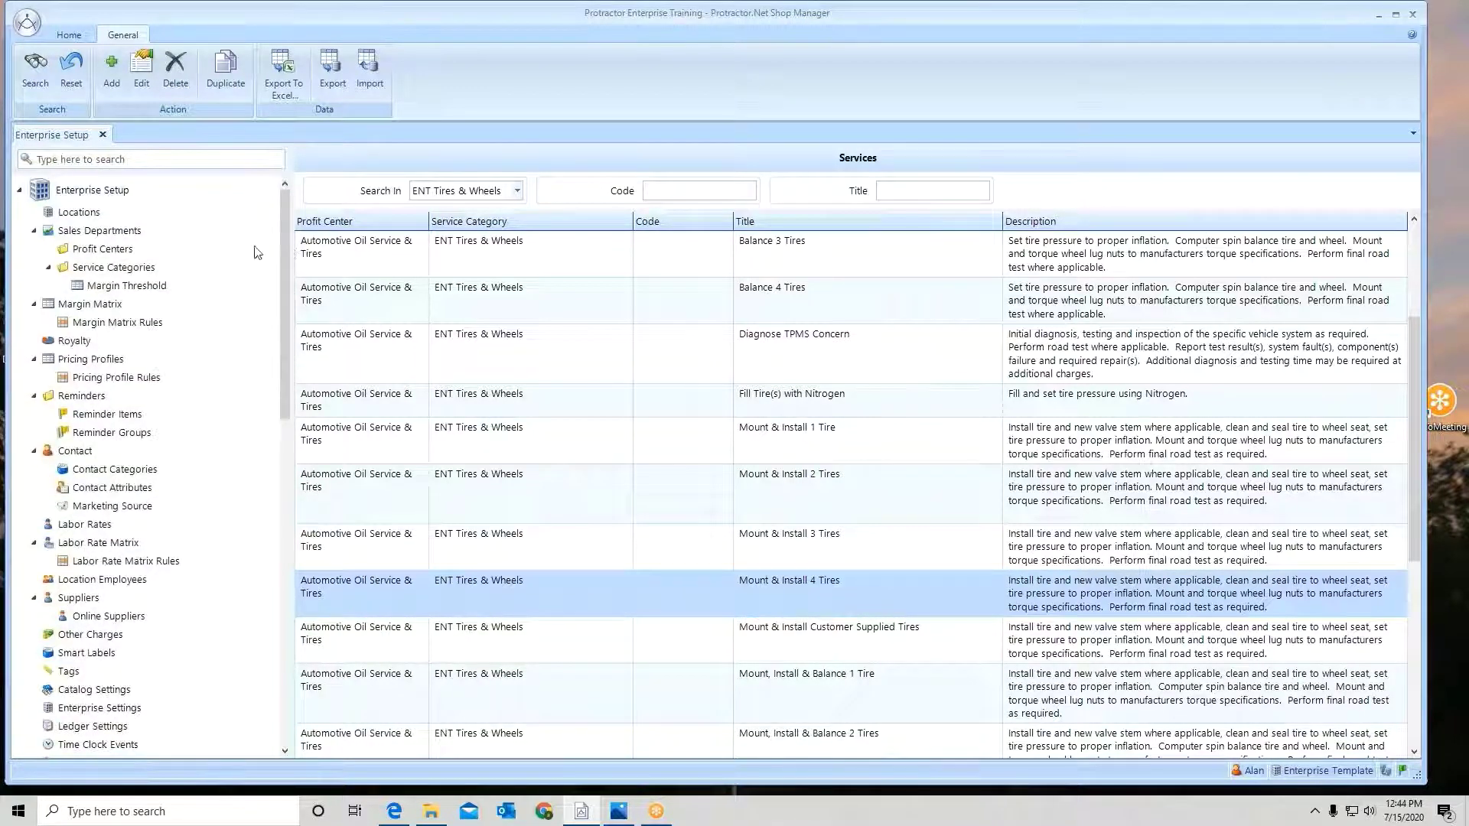
click(70, 218)
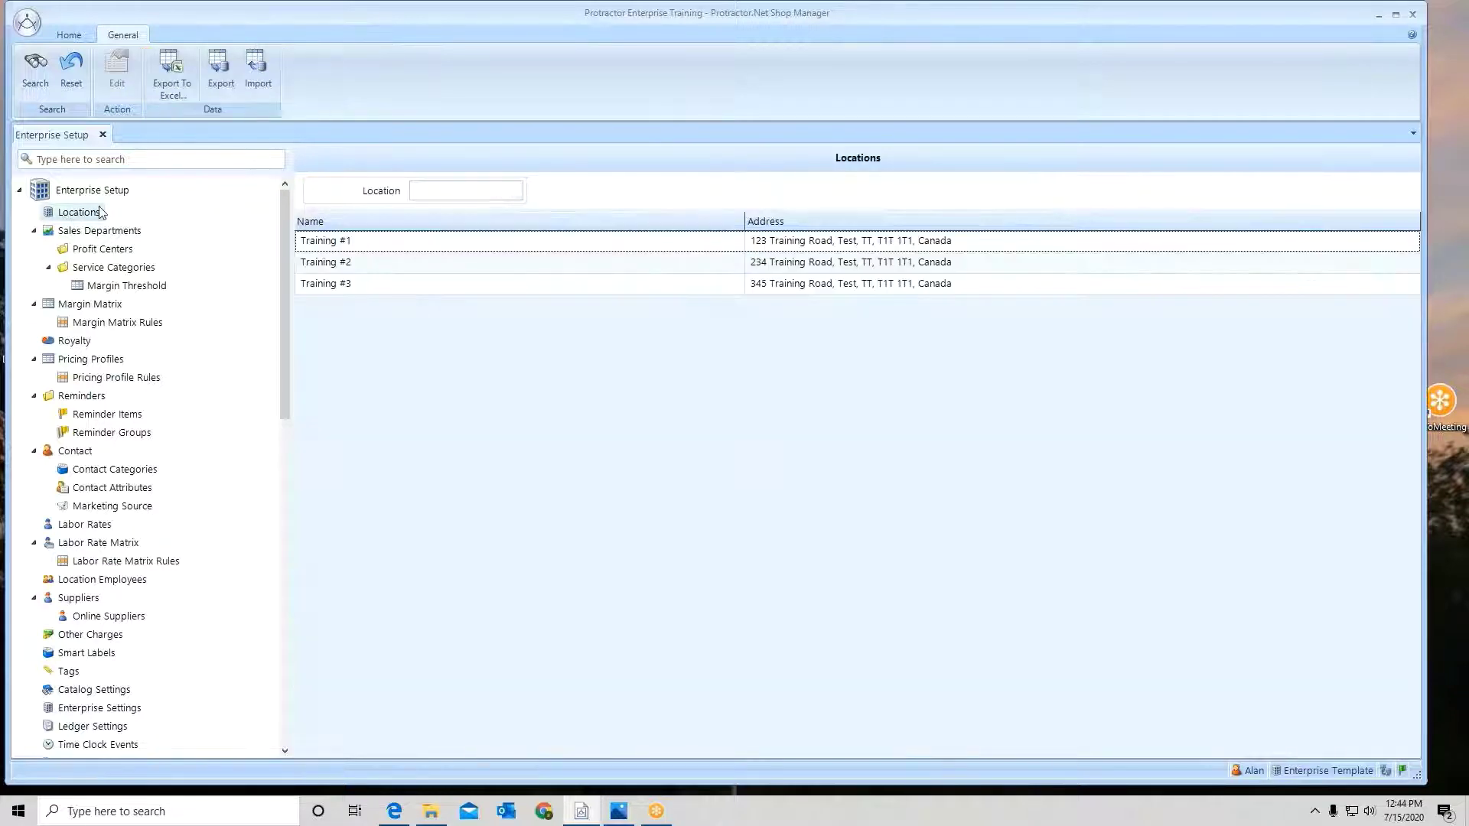
click(369, 288)
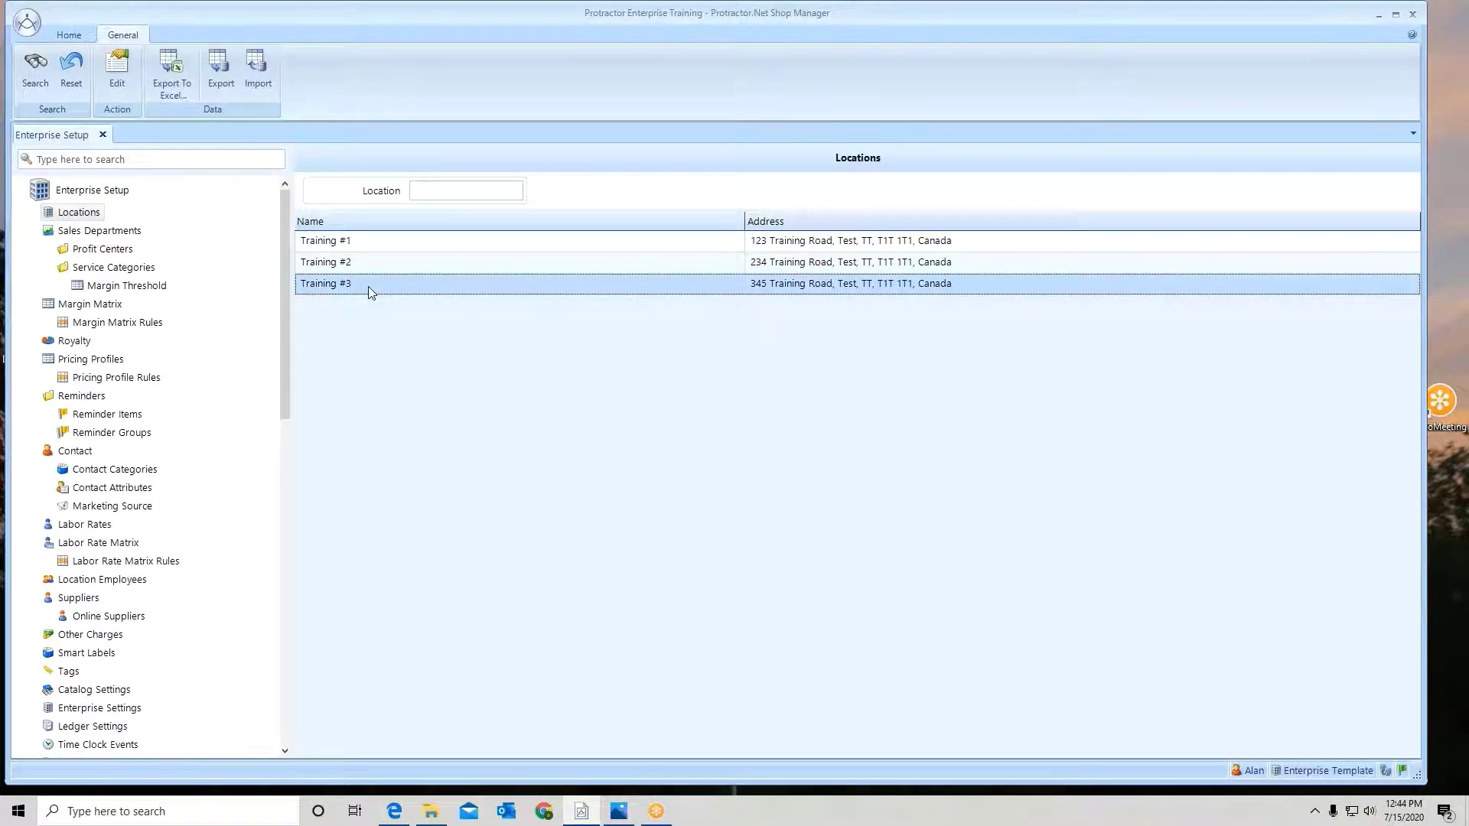
double_click(369, 286)
click(589, 253)
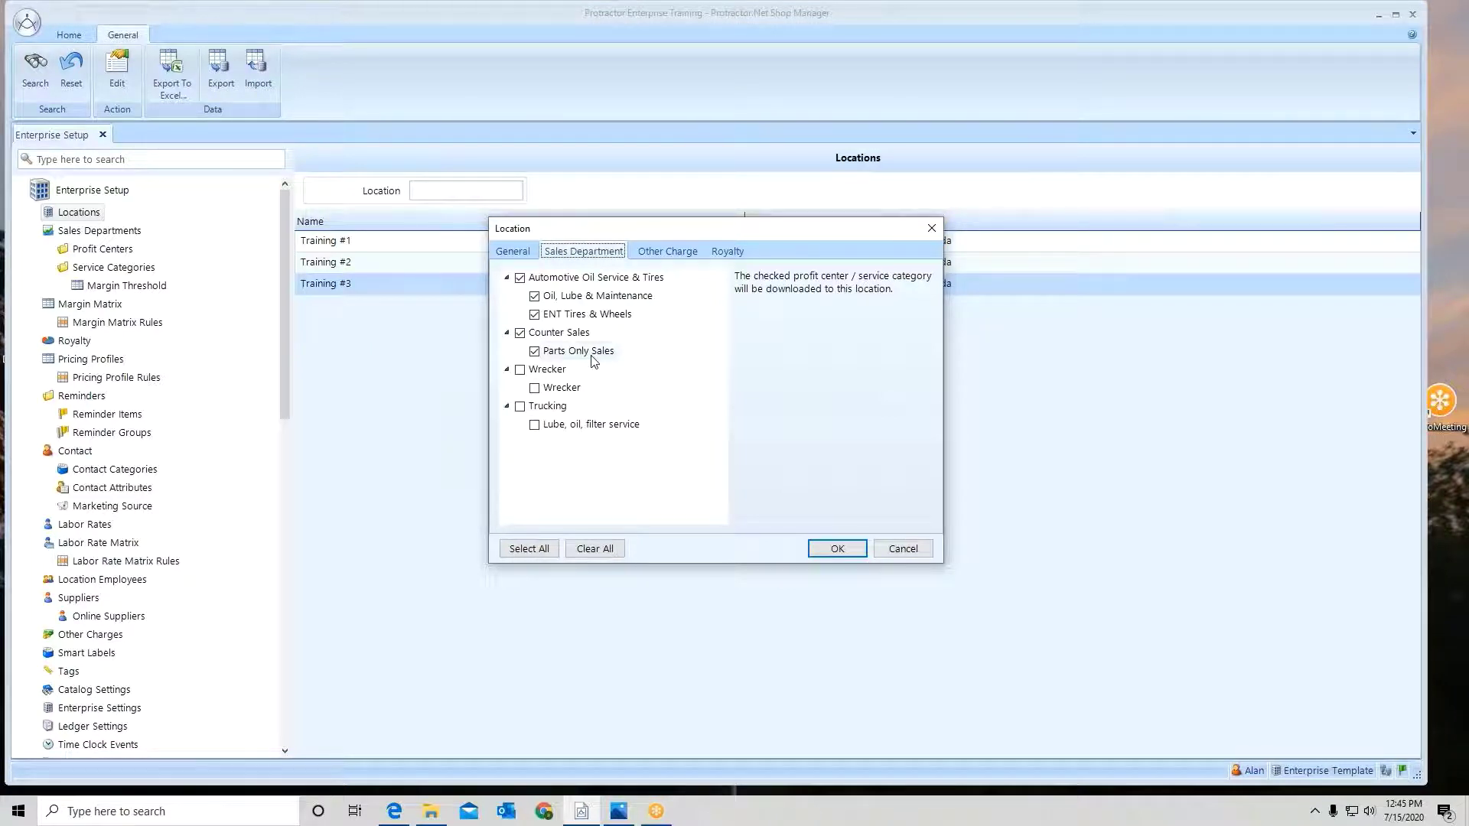
click(837, 548)
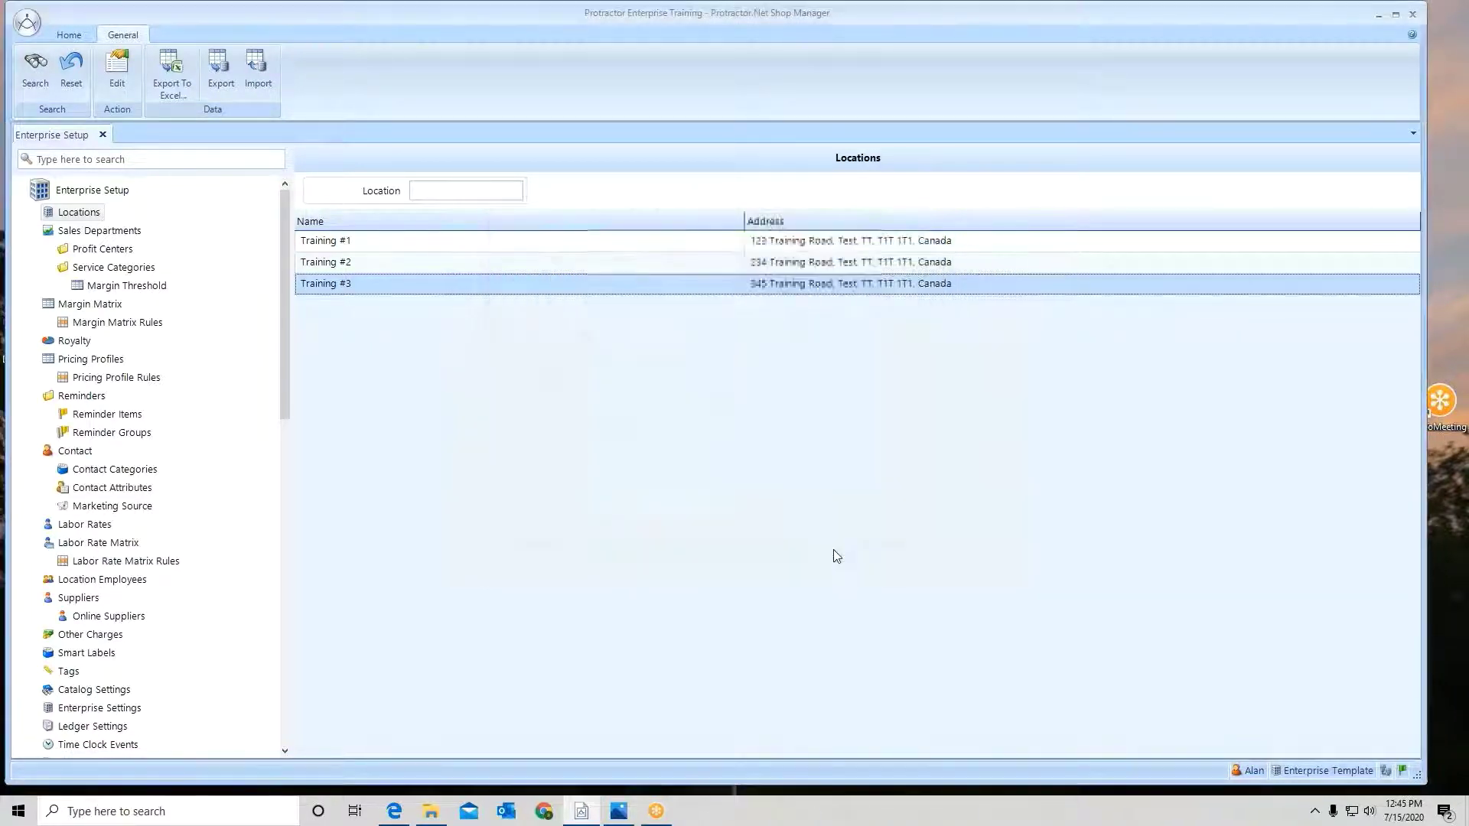
- Start a new margin matrix and name it Counter Sales
click(92, 304)
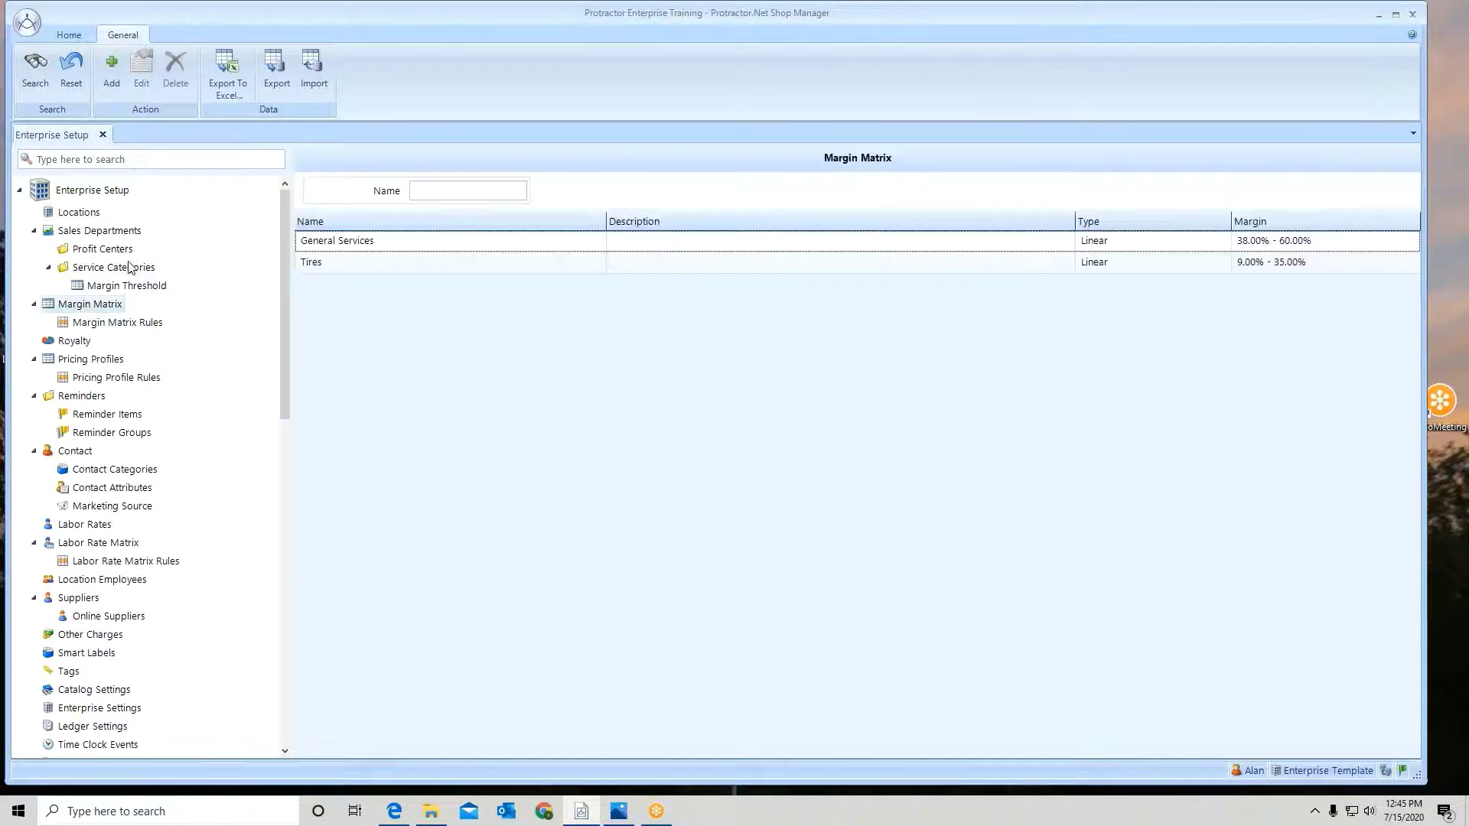
click(112, 62)
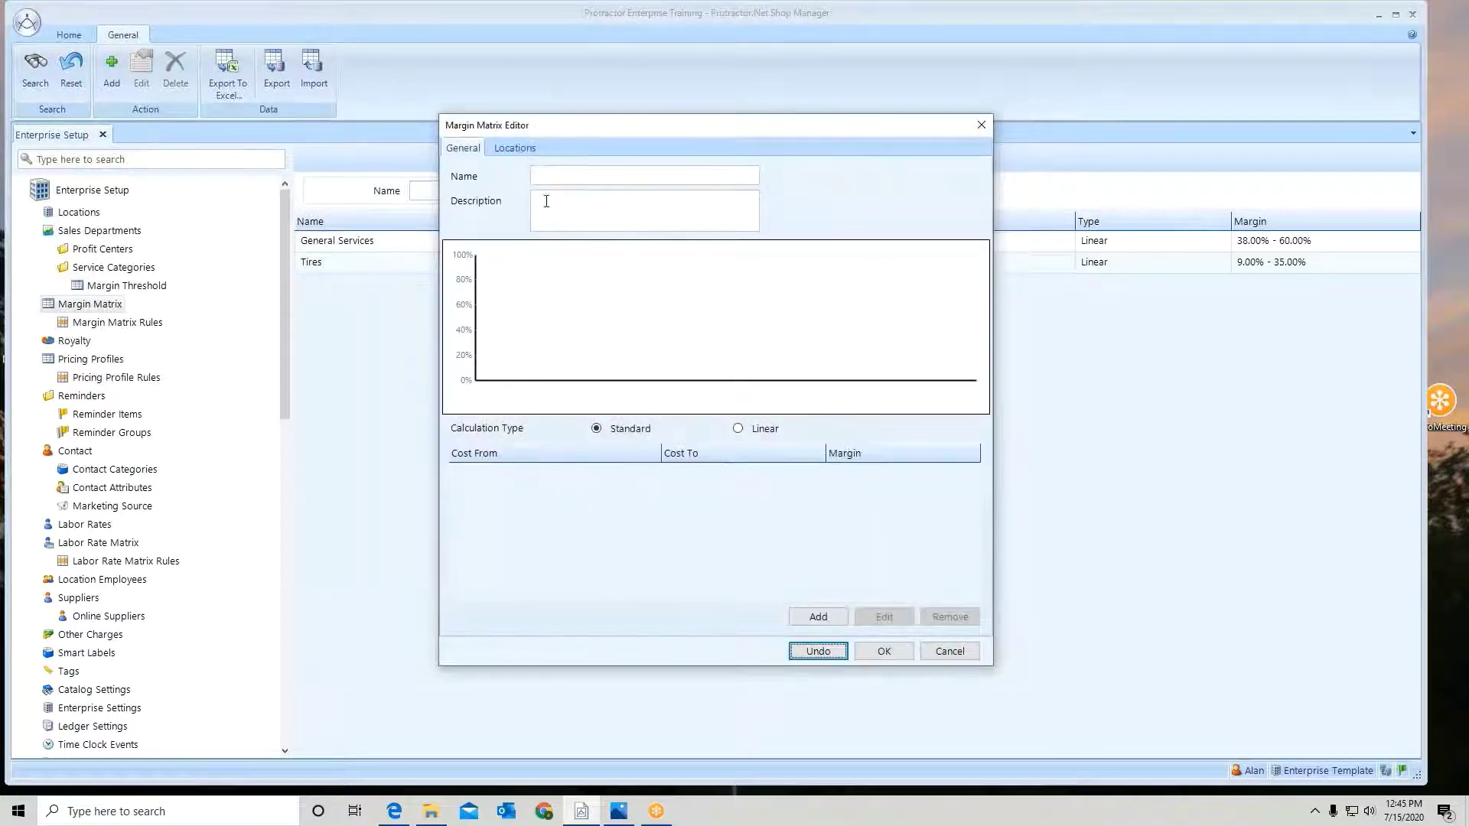
click(561, 175)
text(Counter Sales)
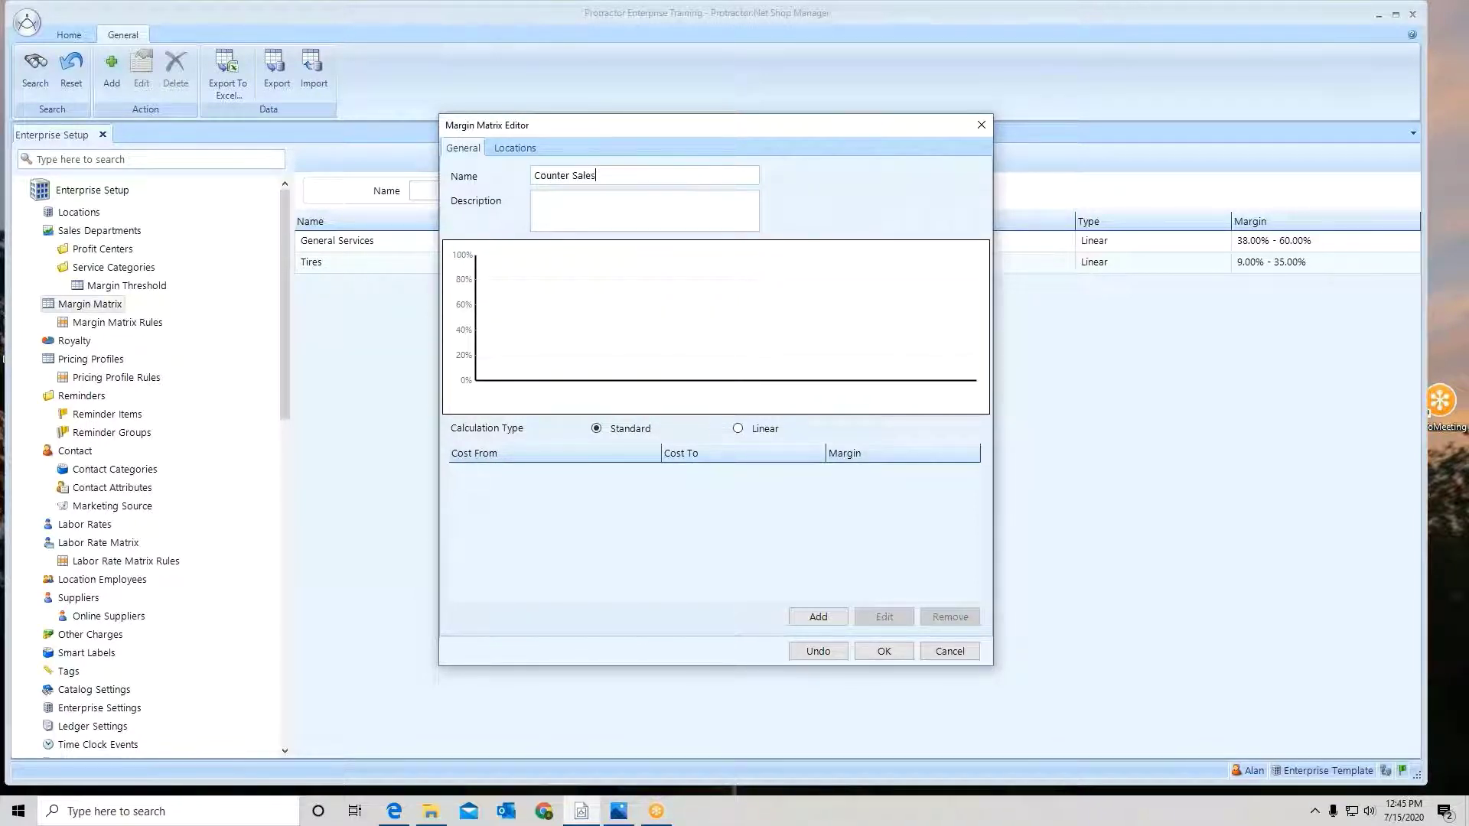
- Assign the Counter Sales matrix to the Training #3 synchronization location and save the matrix
click(530, 151)
click(532, 616)
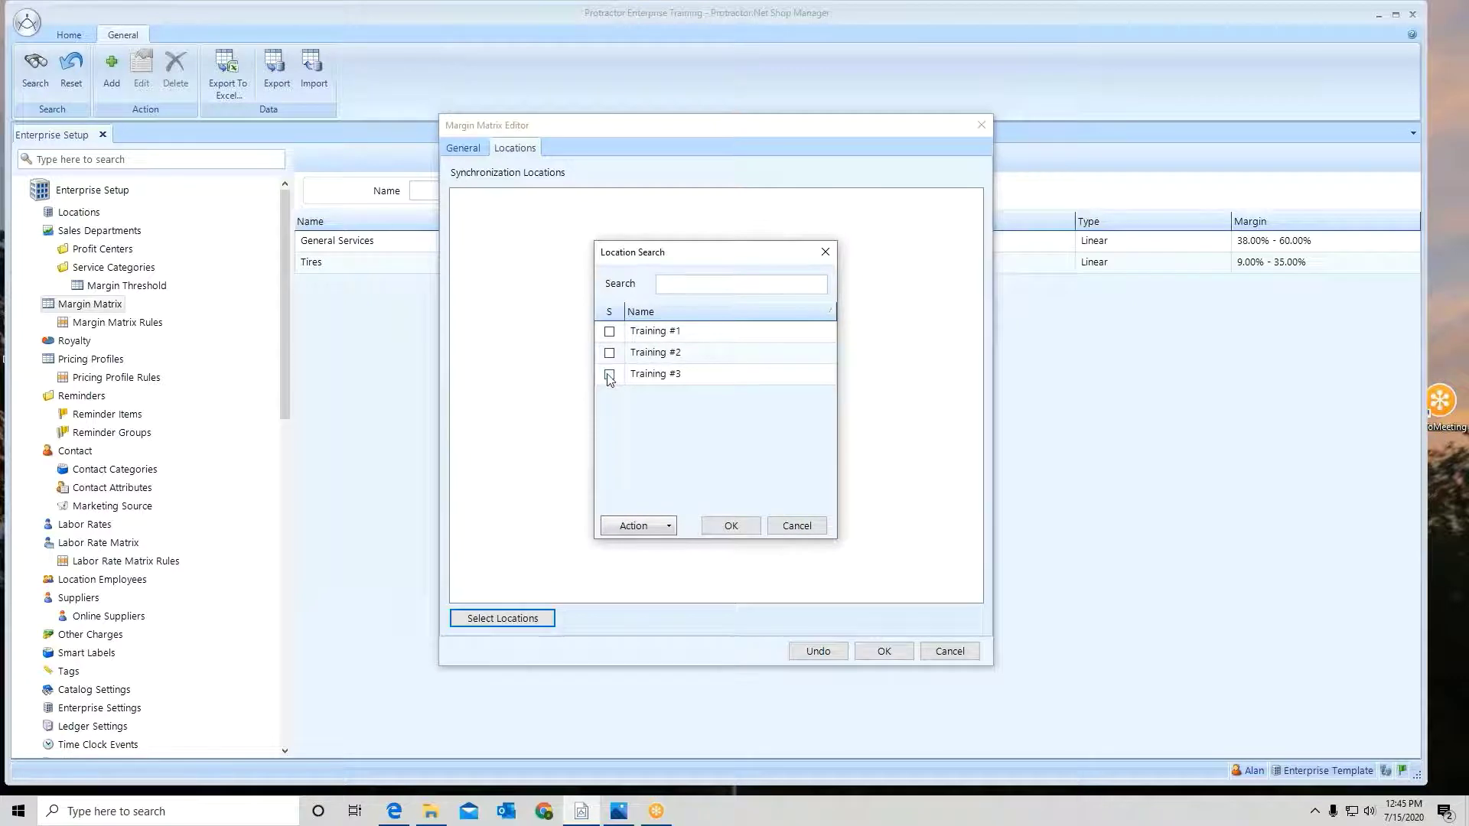
click(610, 374)
click(730, 526)
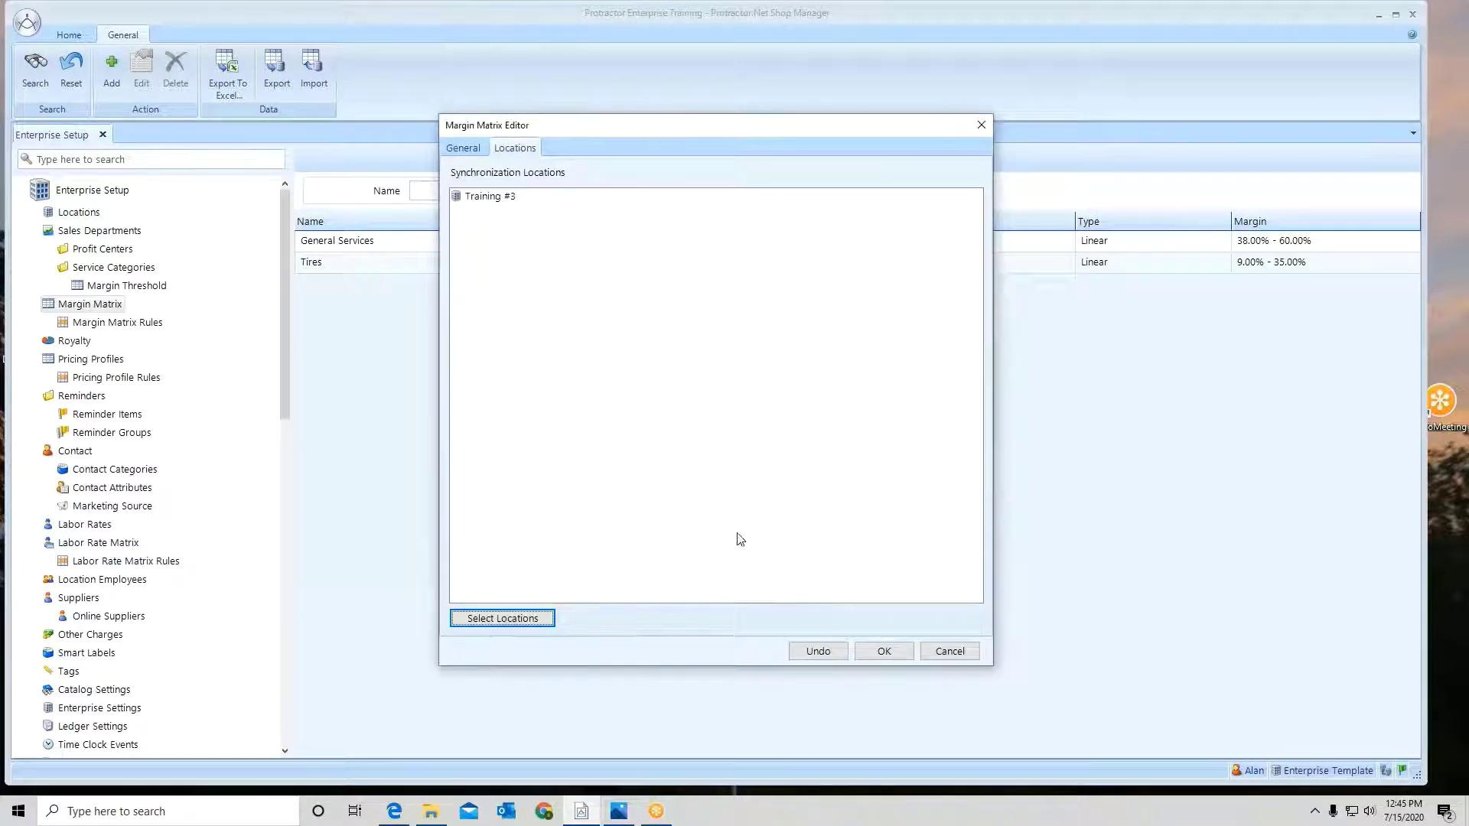
click(883, 651)
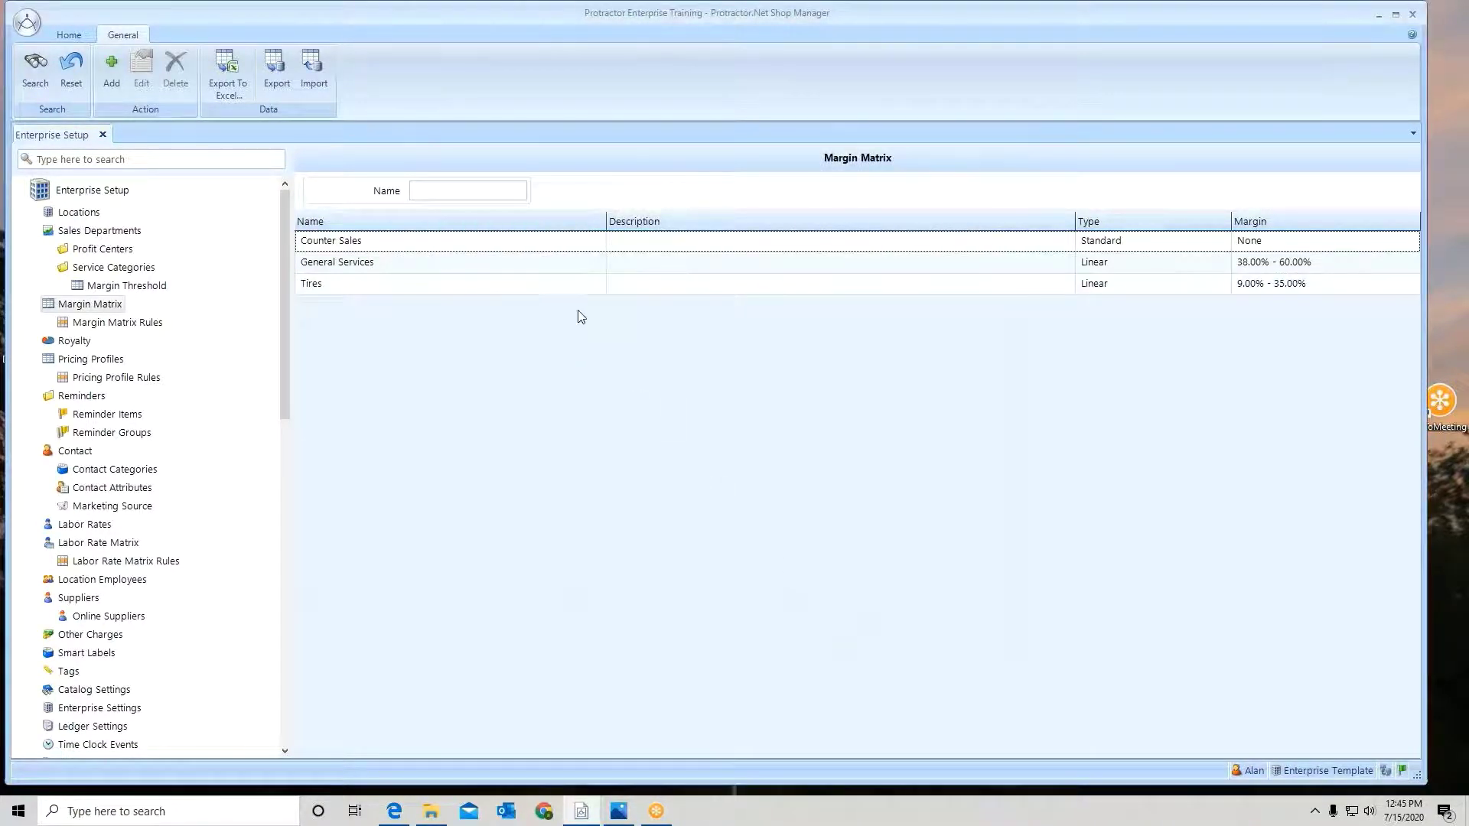
- Add a 25% margin starting at $0.00 cost to the Counter Sales matrix and save it
click(523, 245)
double_click(523, 244)
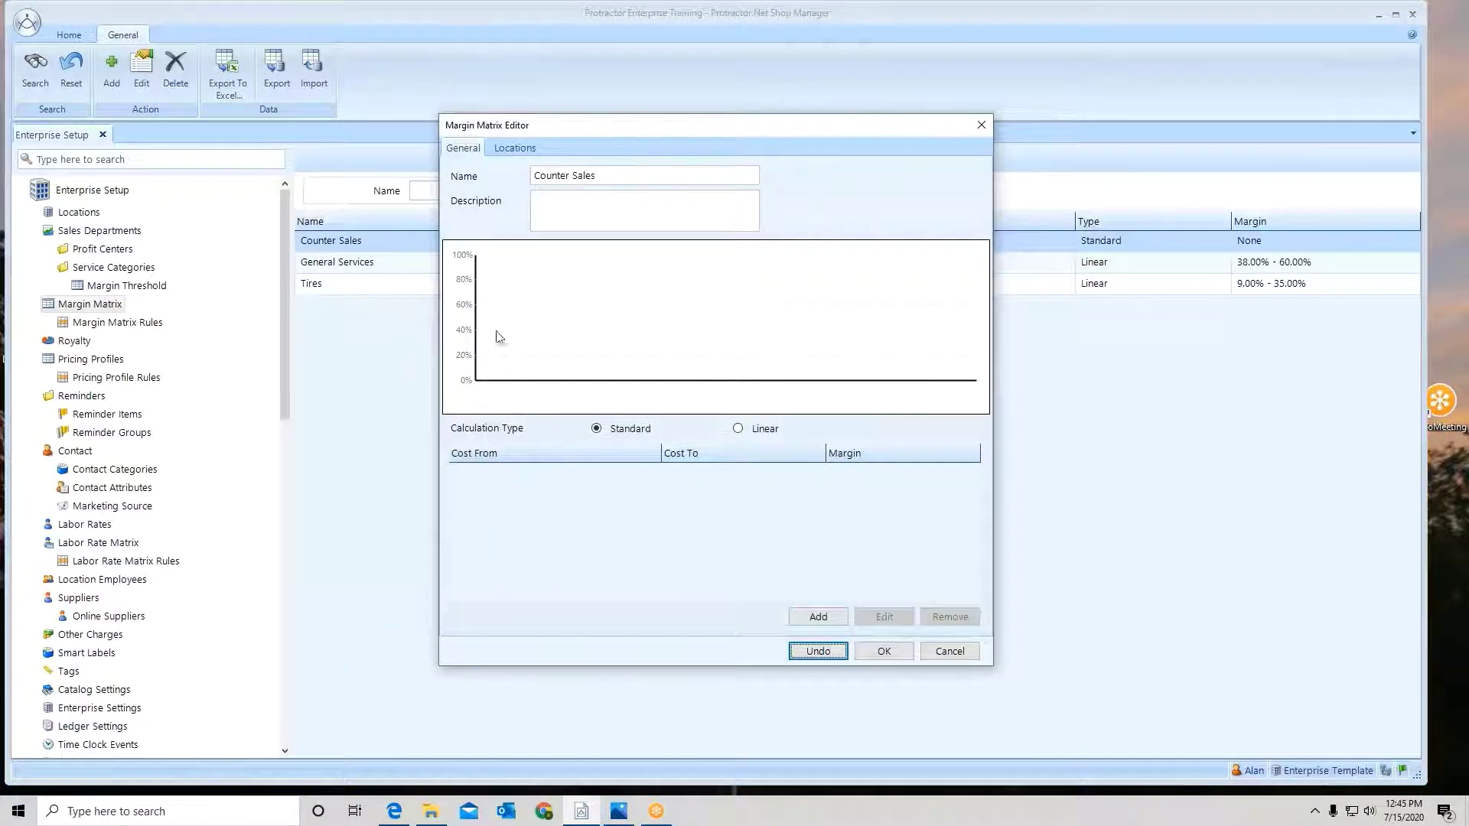
click(813, 622)
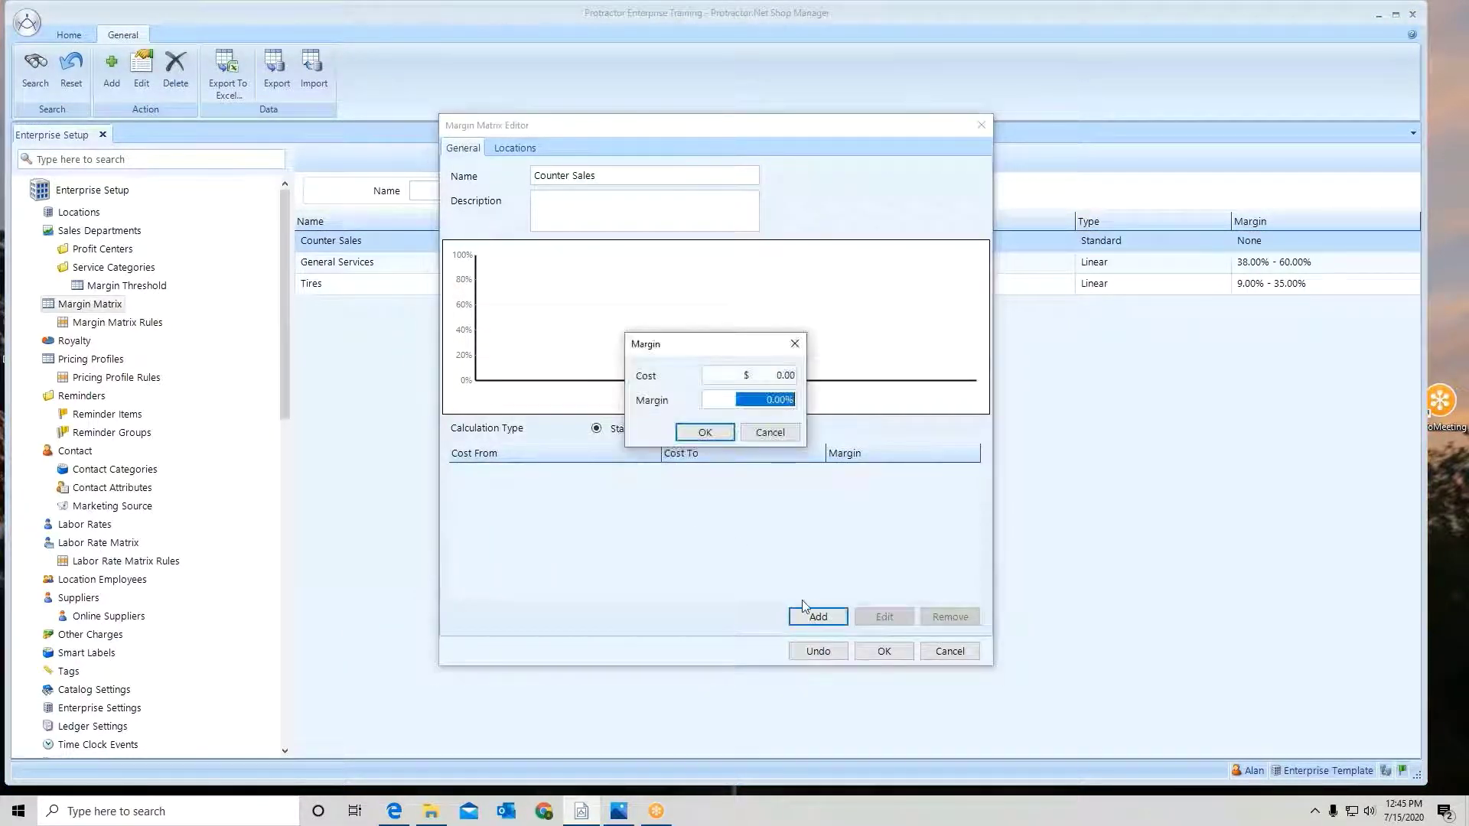
click(764, 404)
drag(764, 404, 805, 403)
text(25)
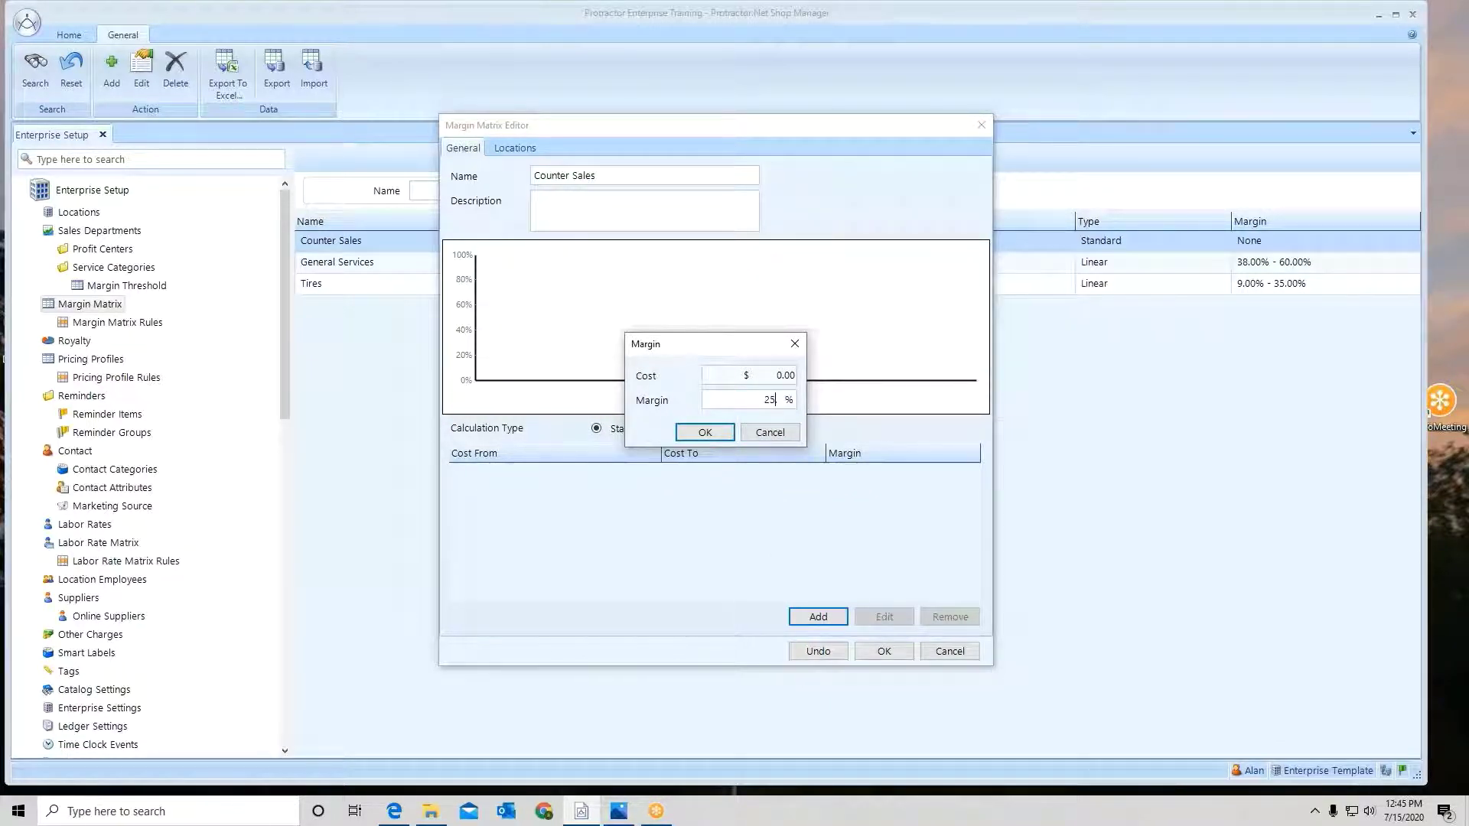
click(704, 432)
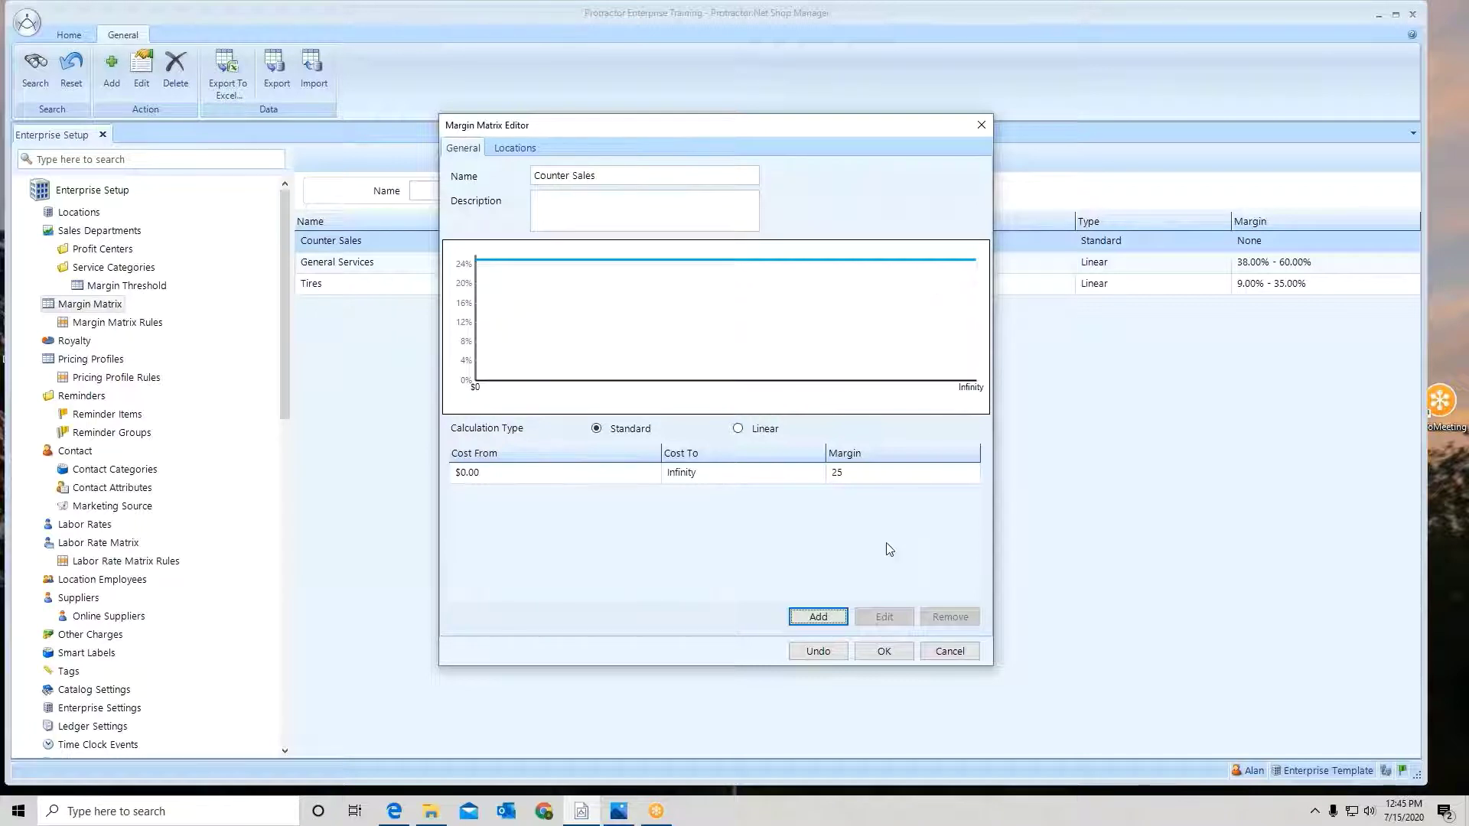
click(882, 651)
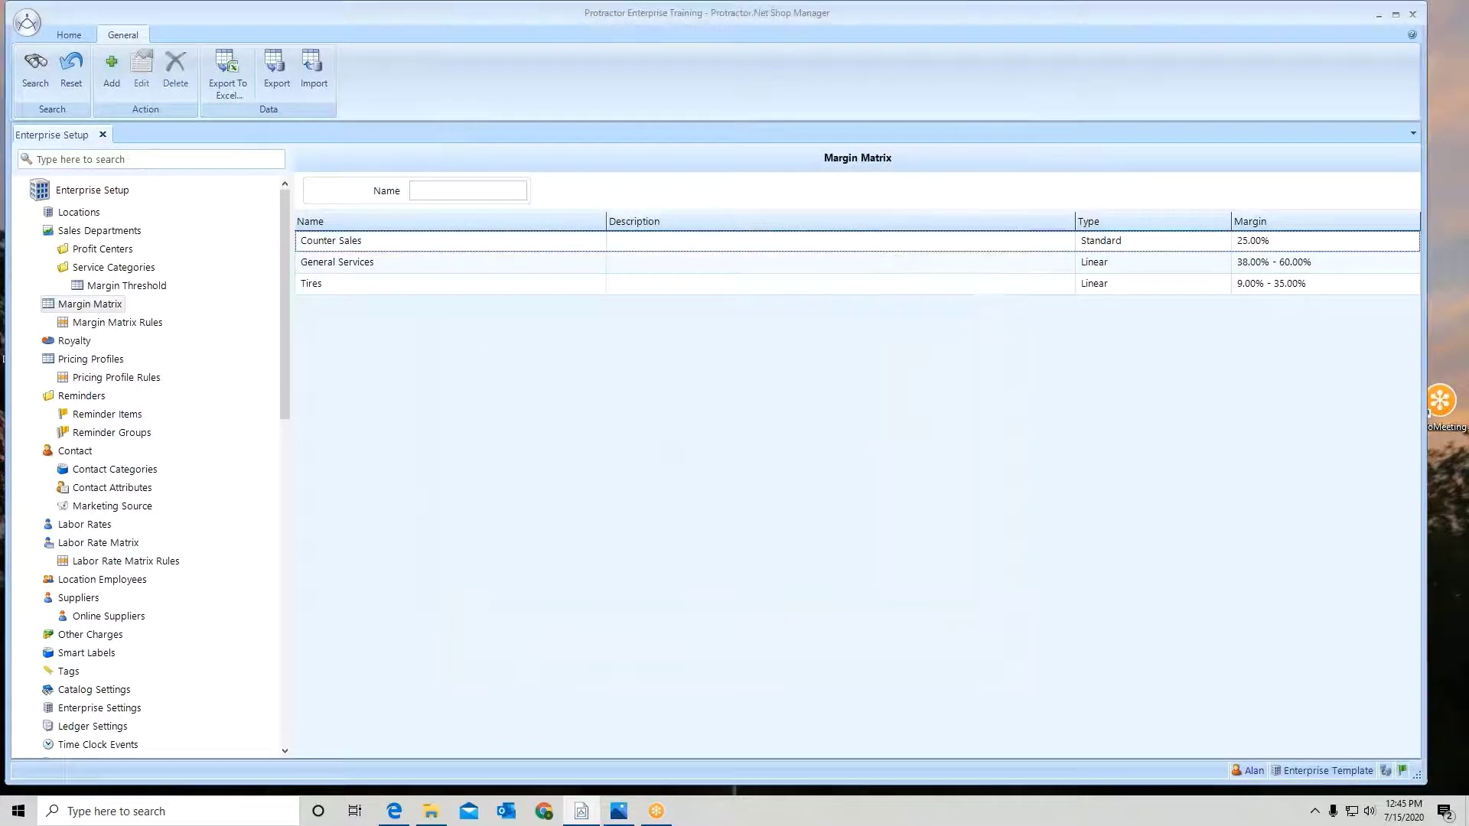
- Add and save a margin matrix rule applying Counter Sales to Material in the Parts Only Sales service category
click(125, 329)
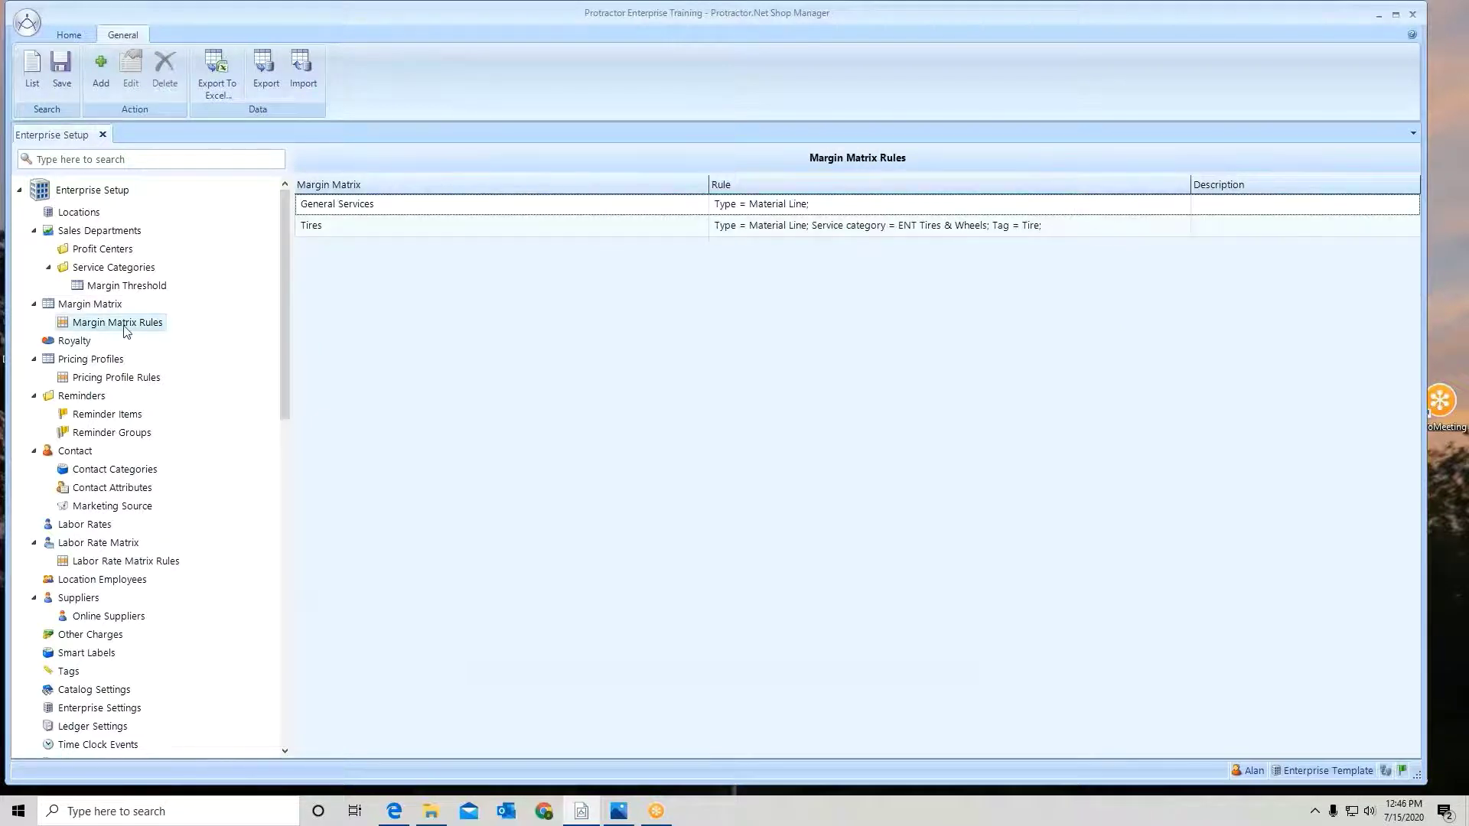
click(109, 77)
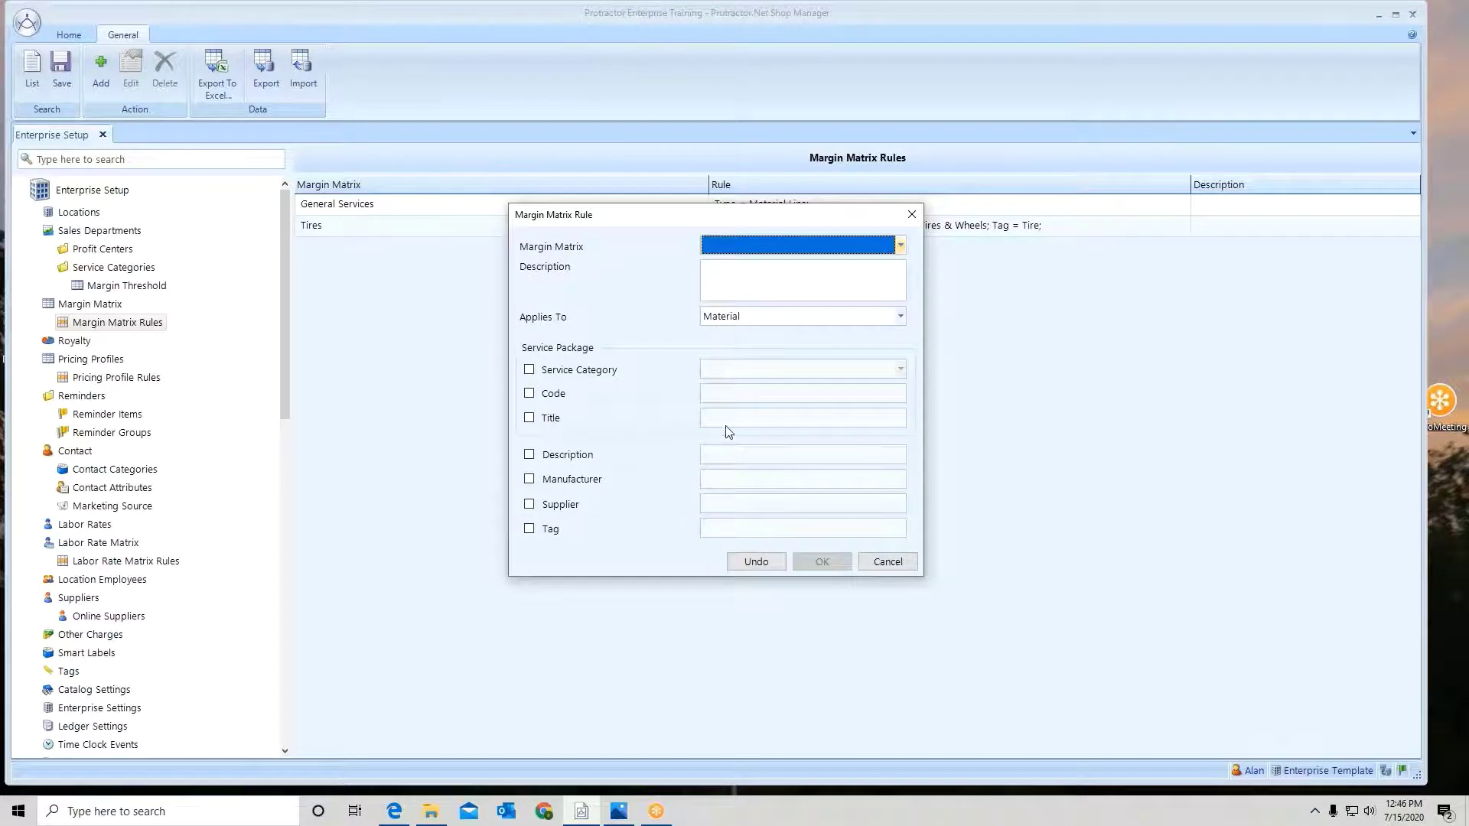
click(771, 248)
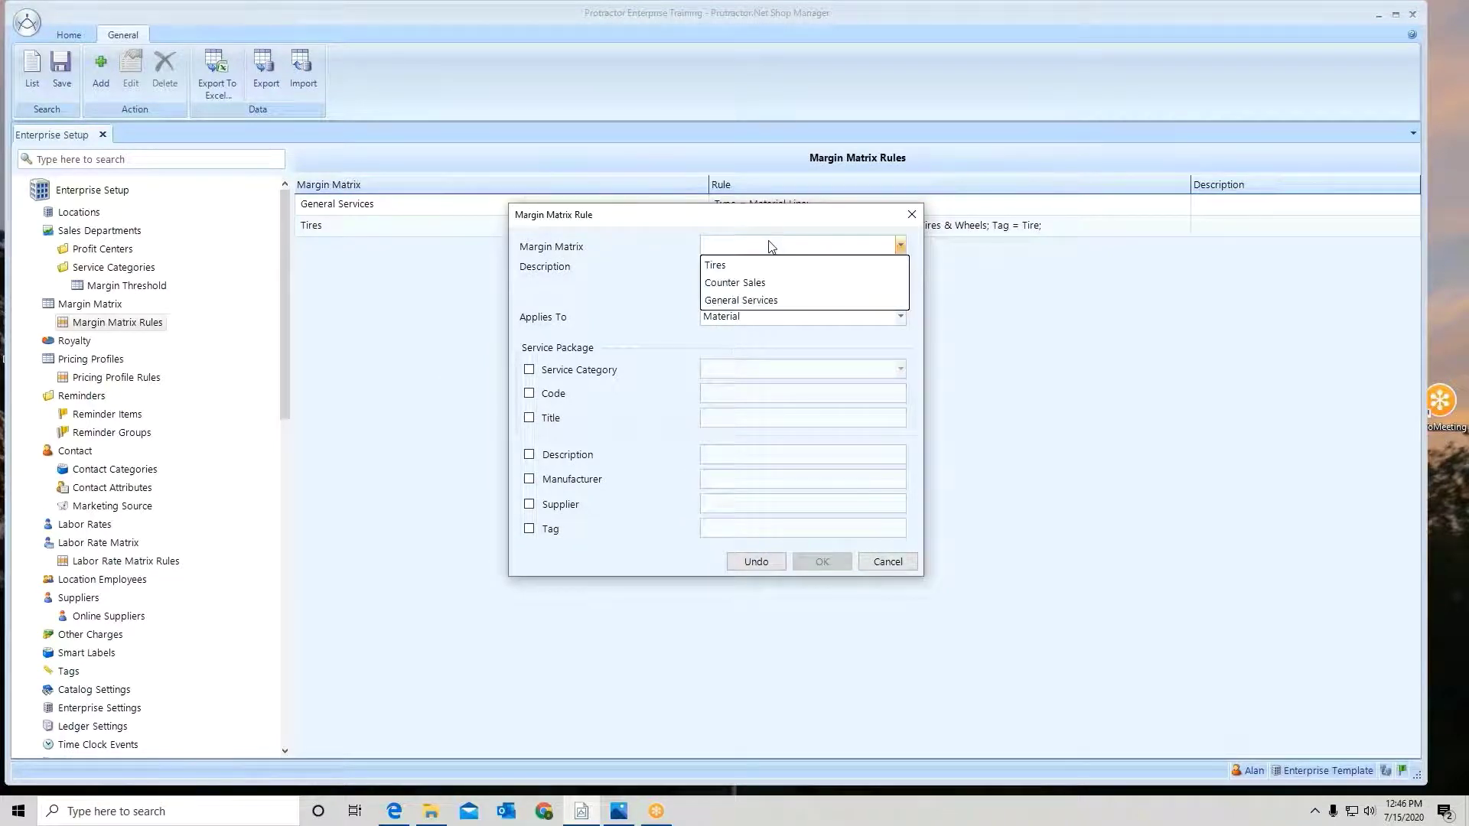
click(760, 286)
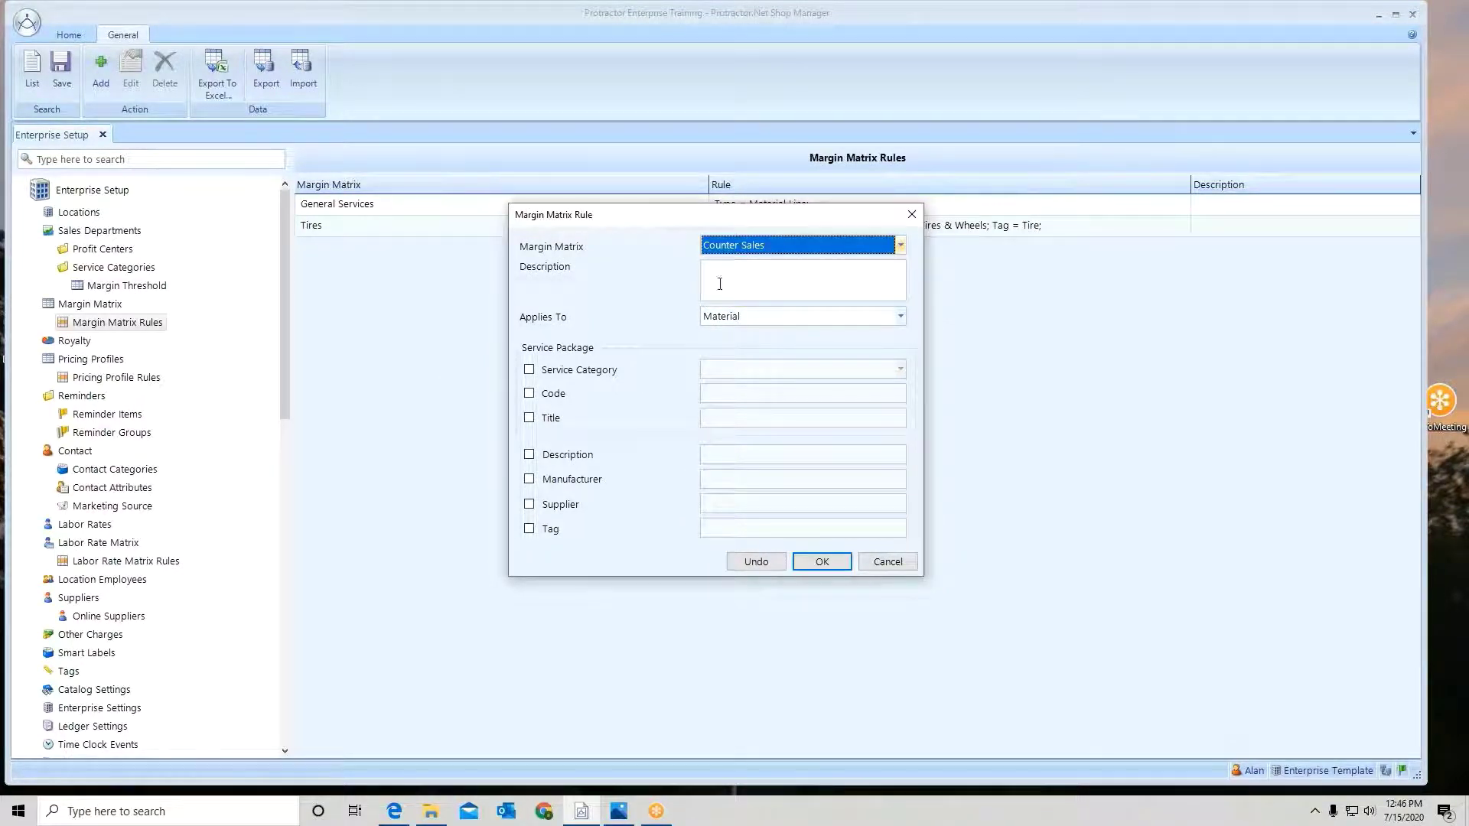
click(529, 370)
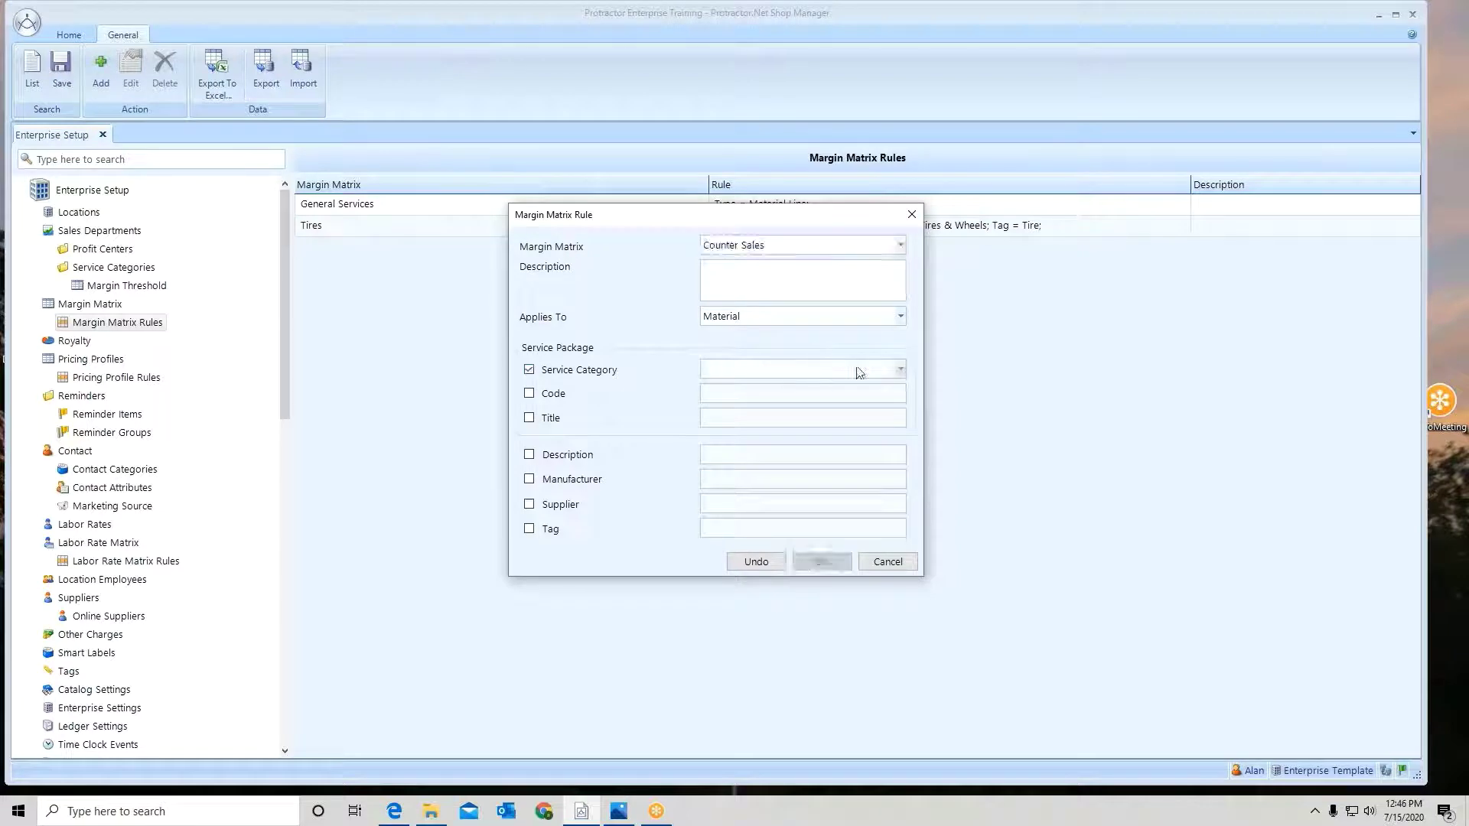
click(901, 372)
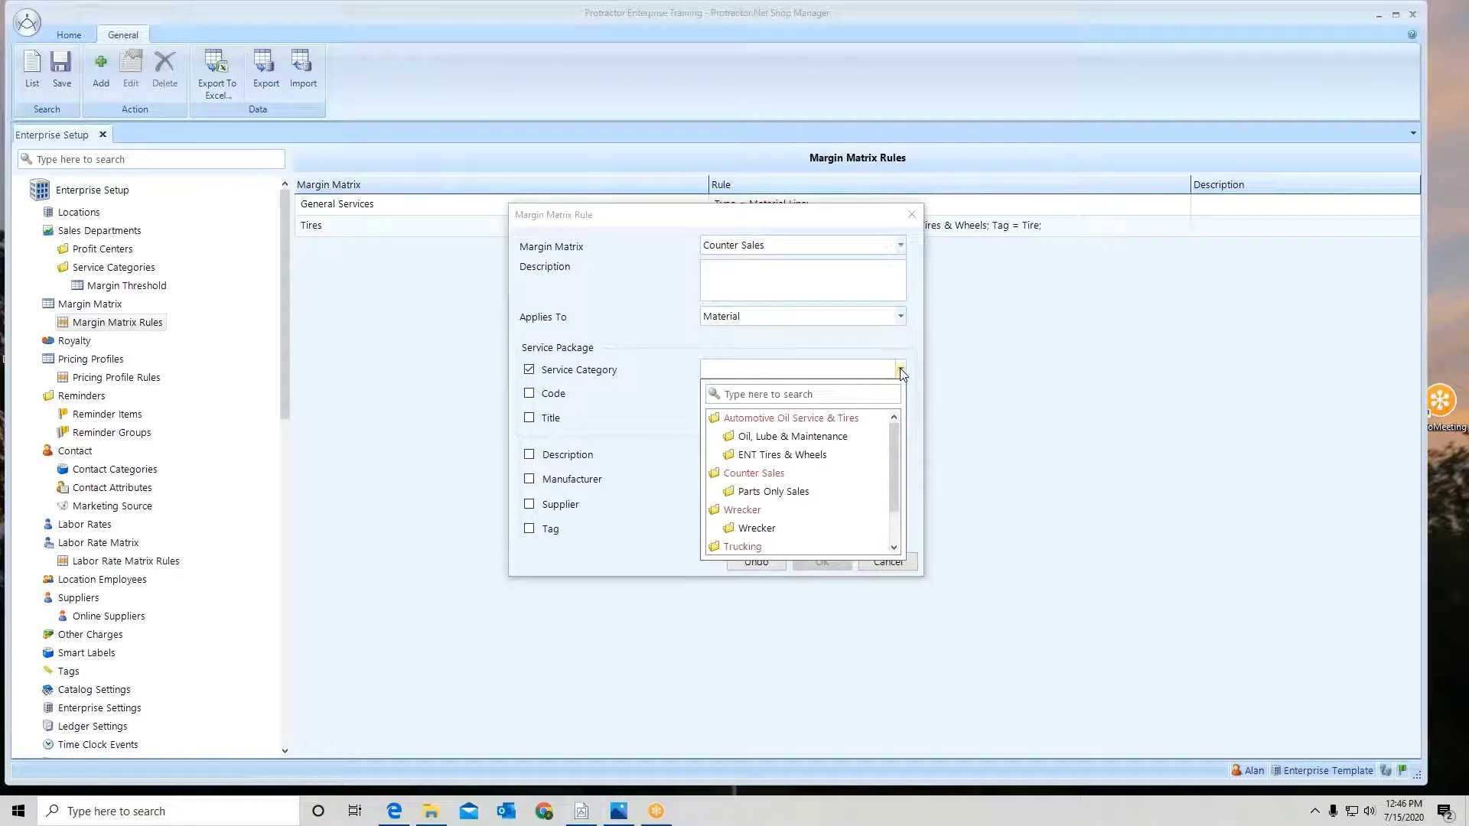
click(774, 491)
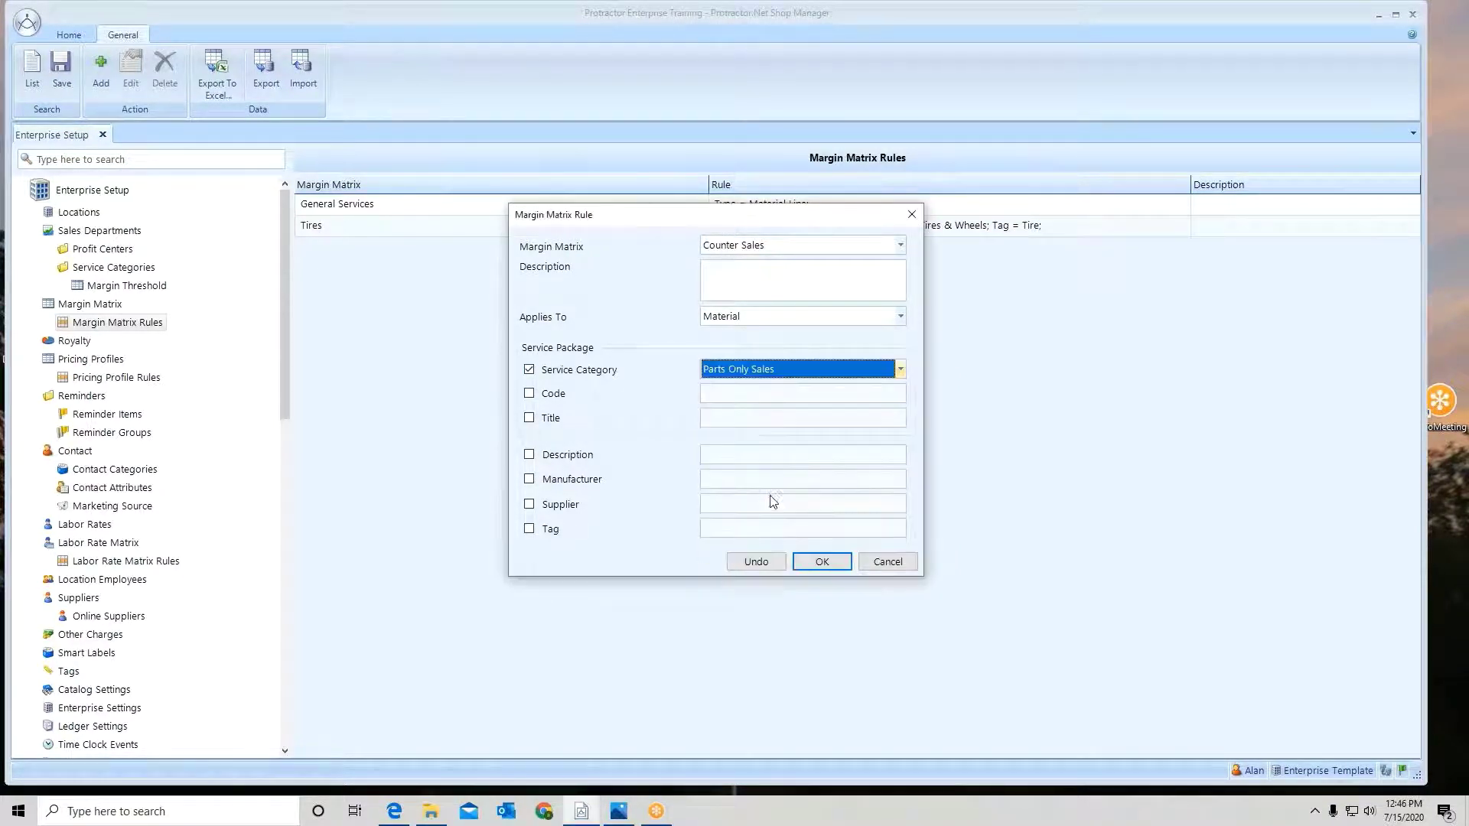
click(816, 565)
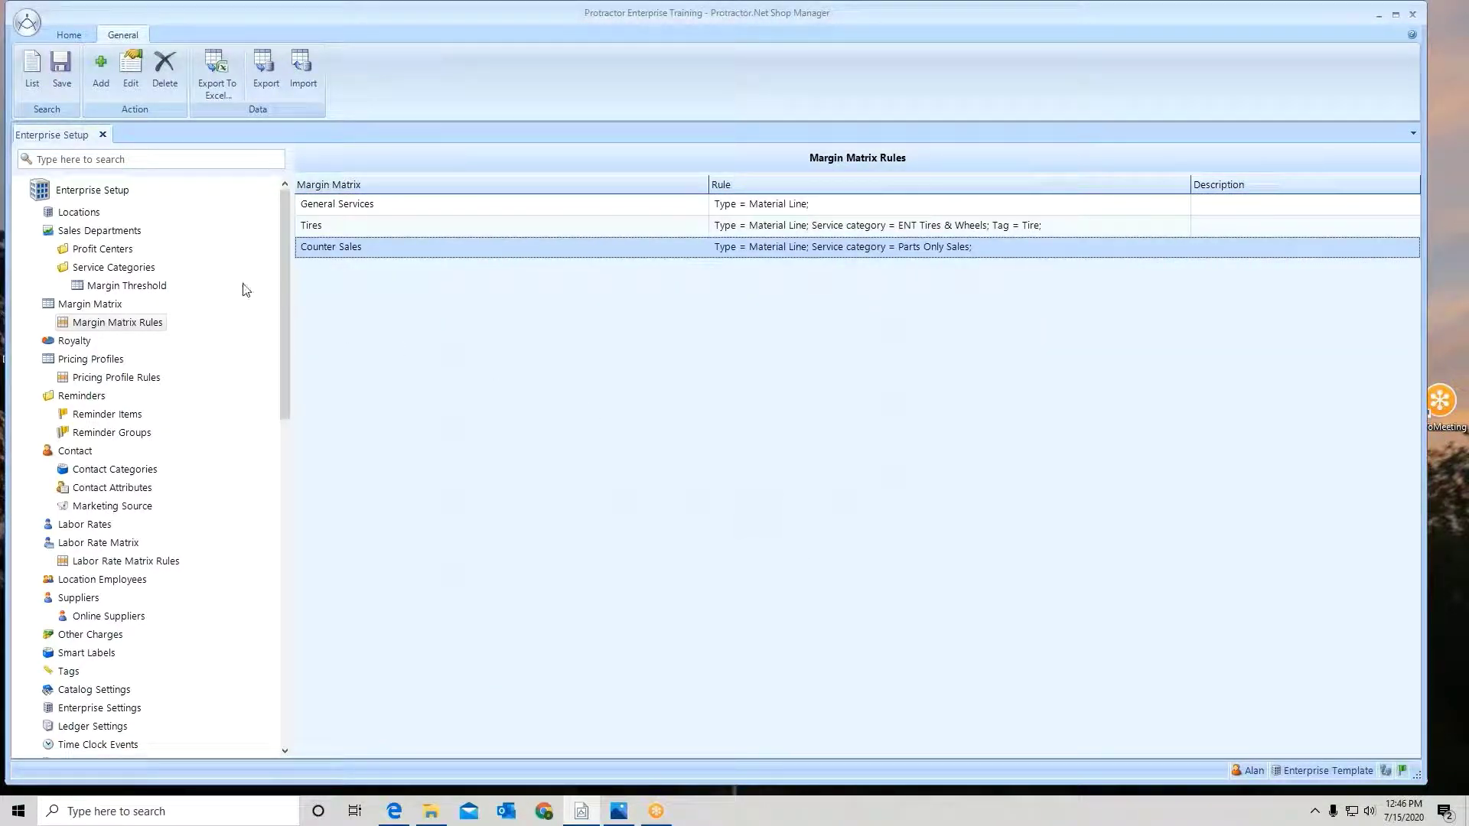
click(61, 68)
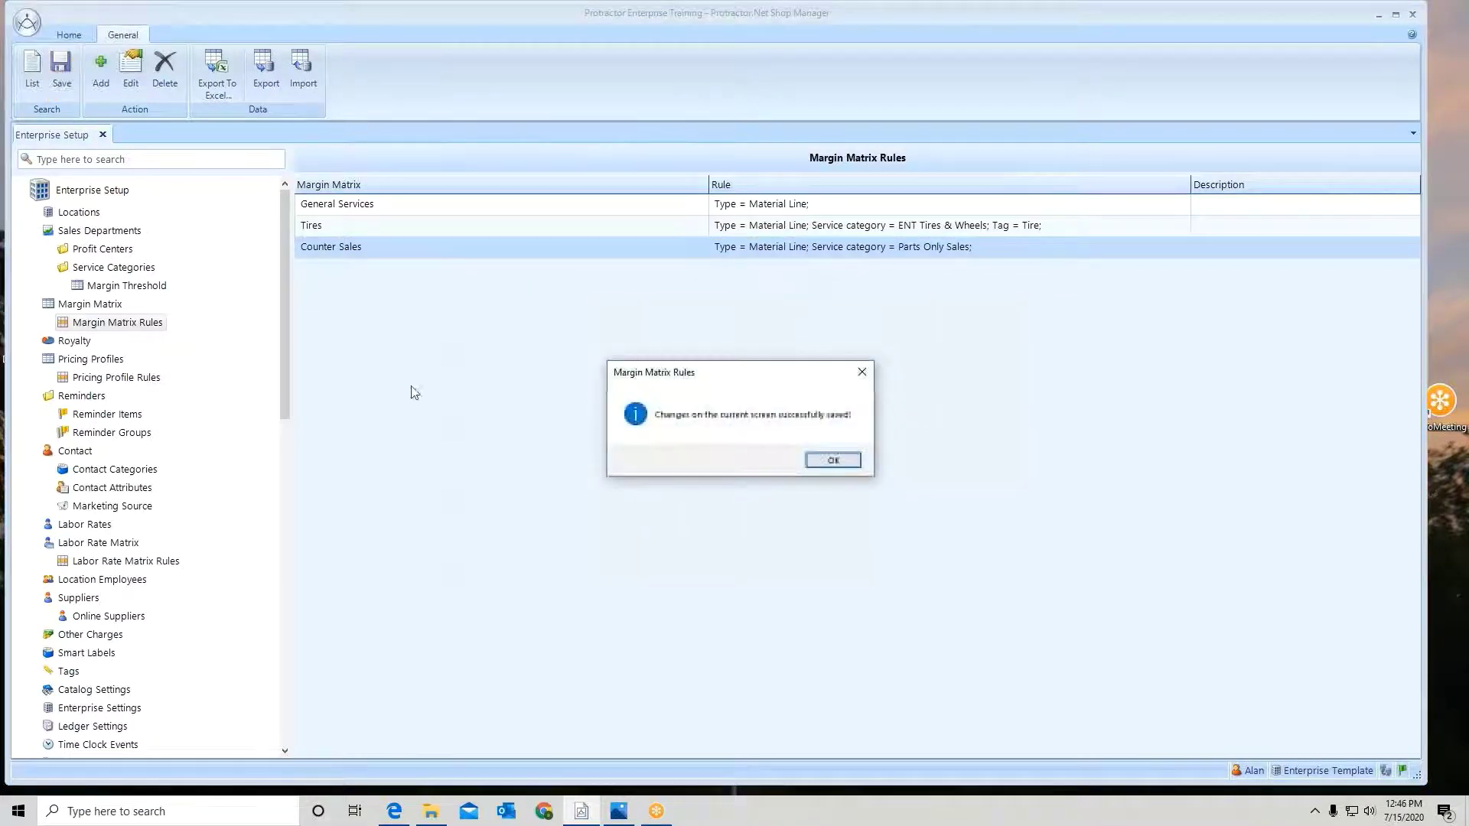
click(837, 460)
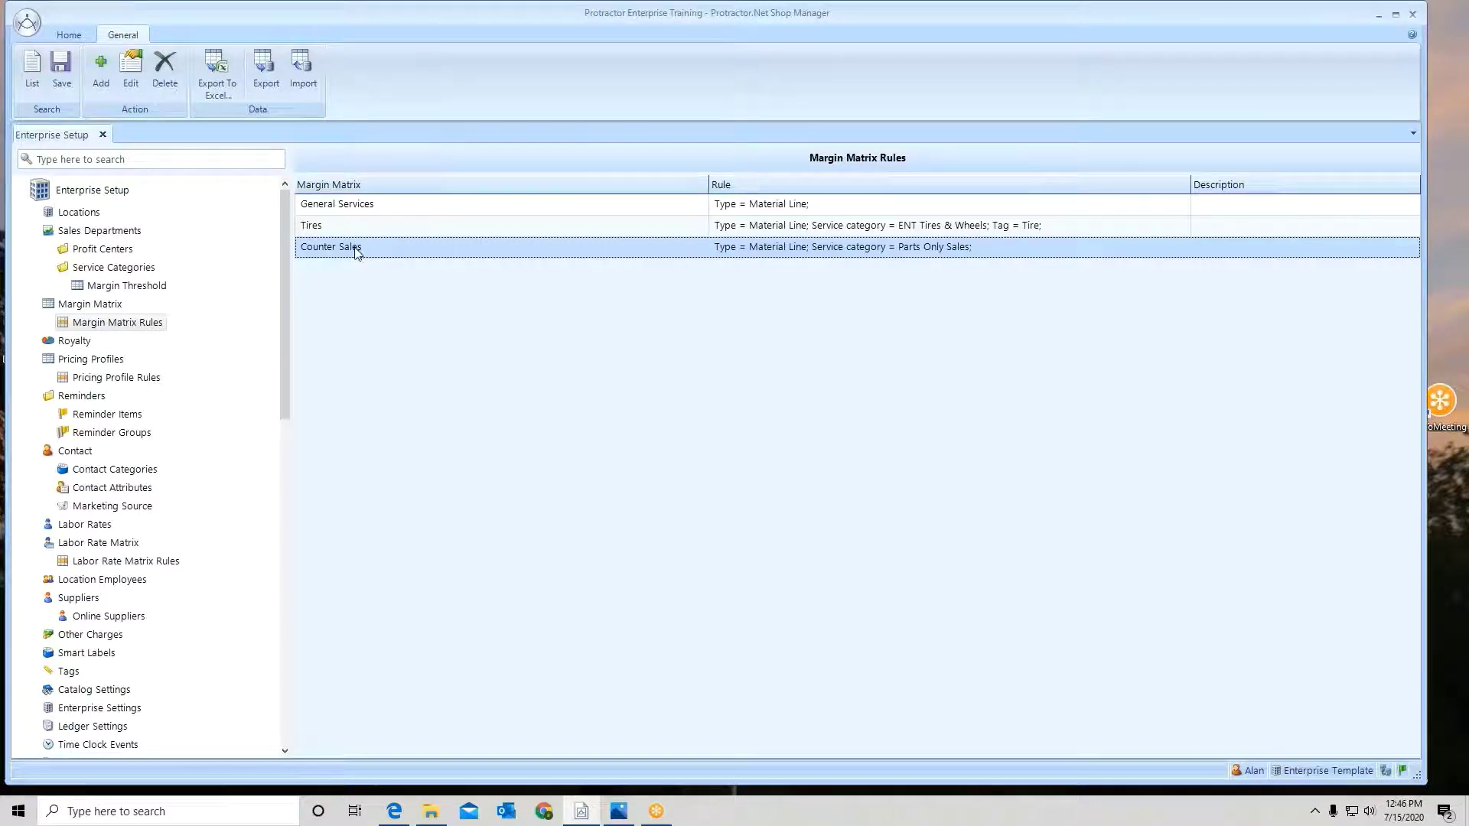
- Reorder the margin matrix rules to Counter Sales, Tires, General Services and save the order
drag(356, 252, 340, 200)
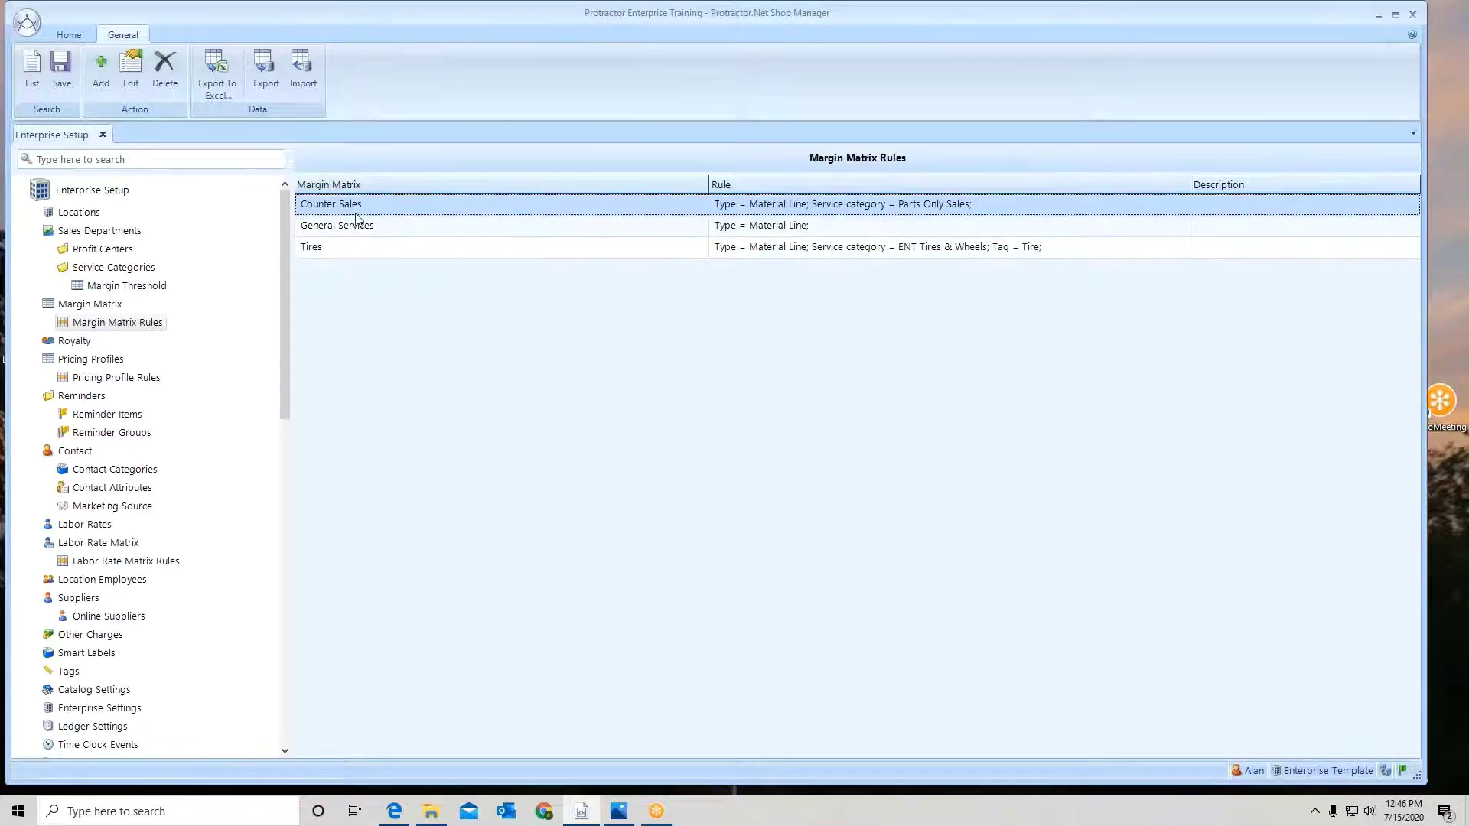
click(359, 253)
drag(358, 251, 346, 217)
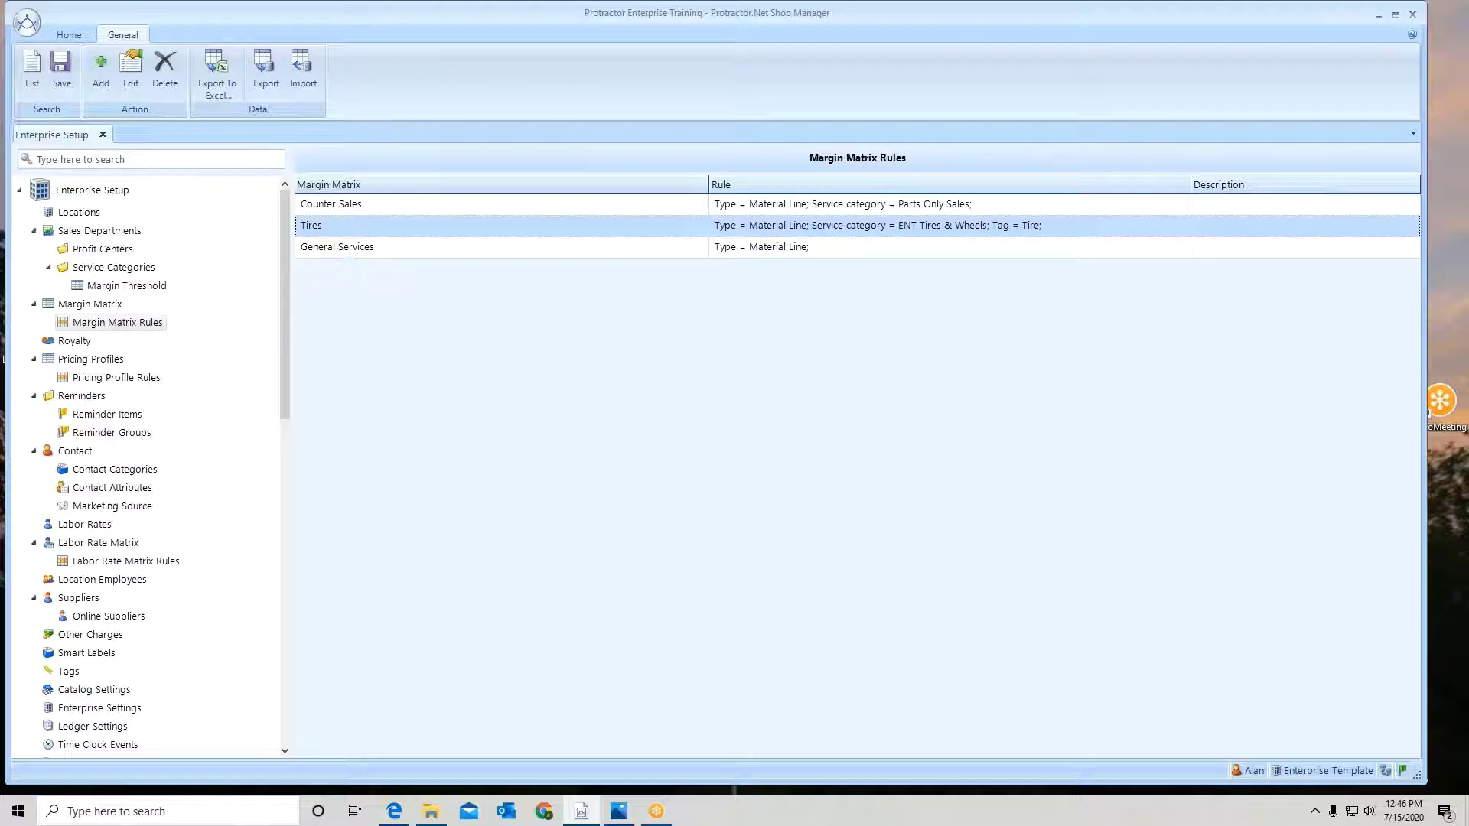
click(61, 86)
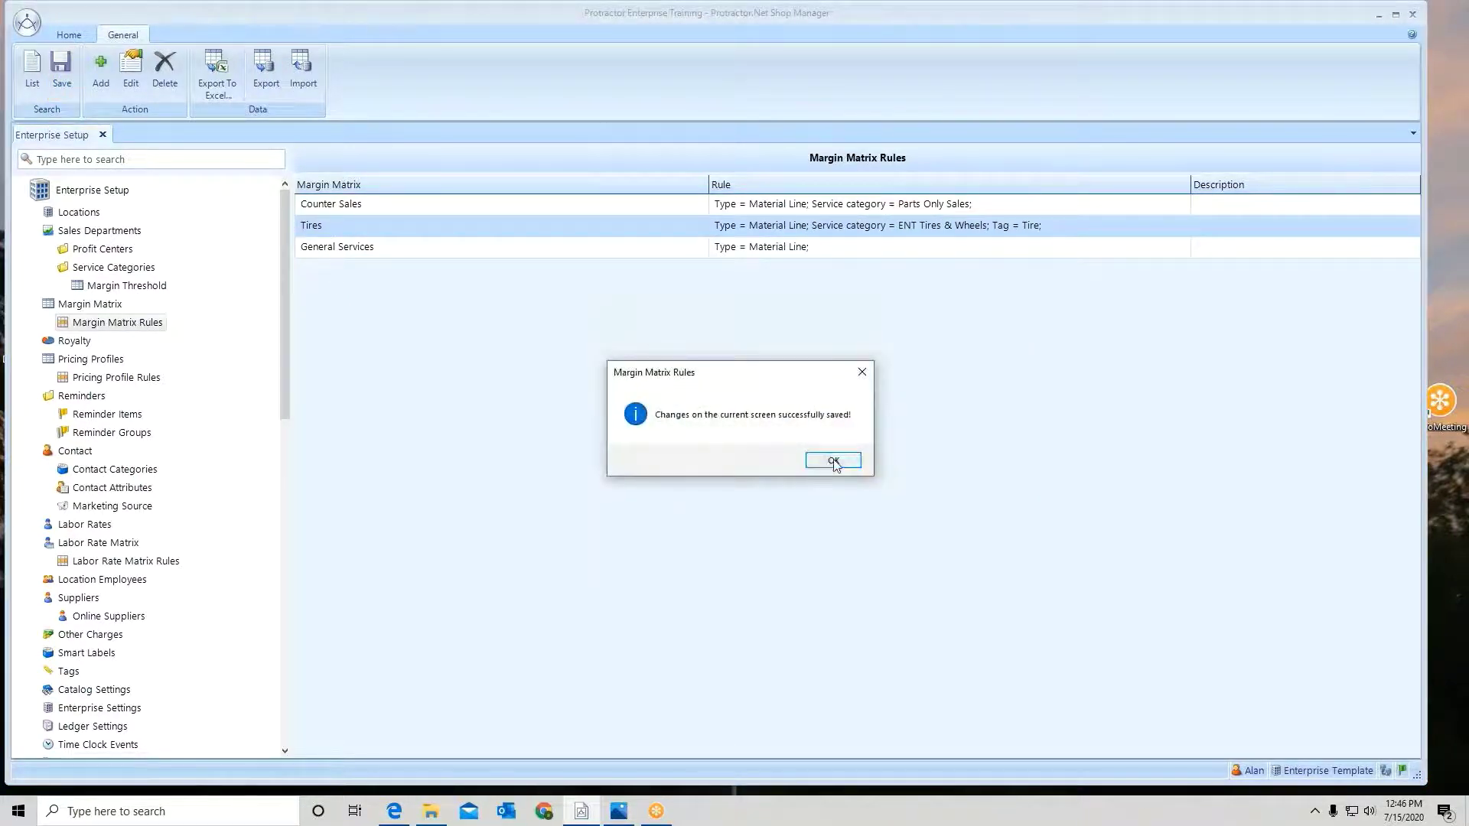
click(833, 461)
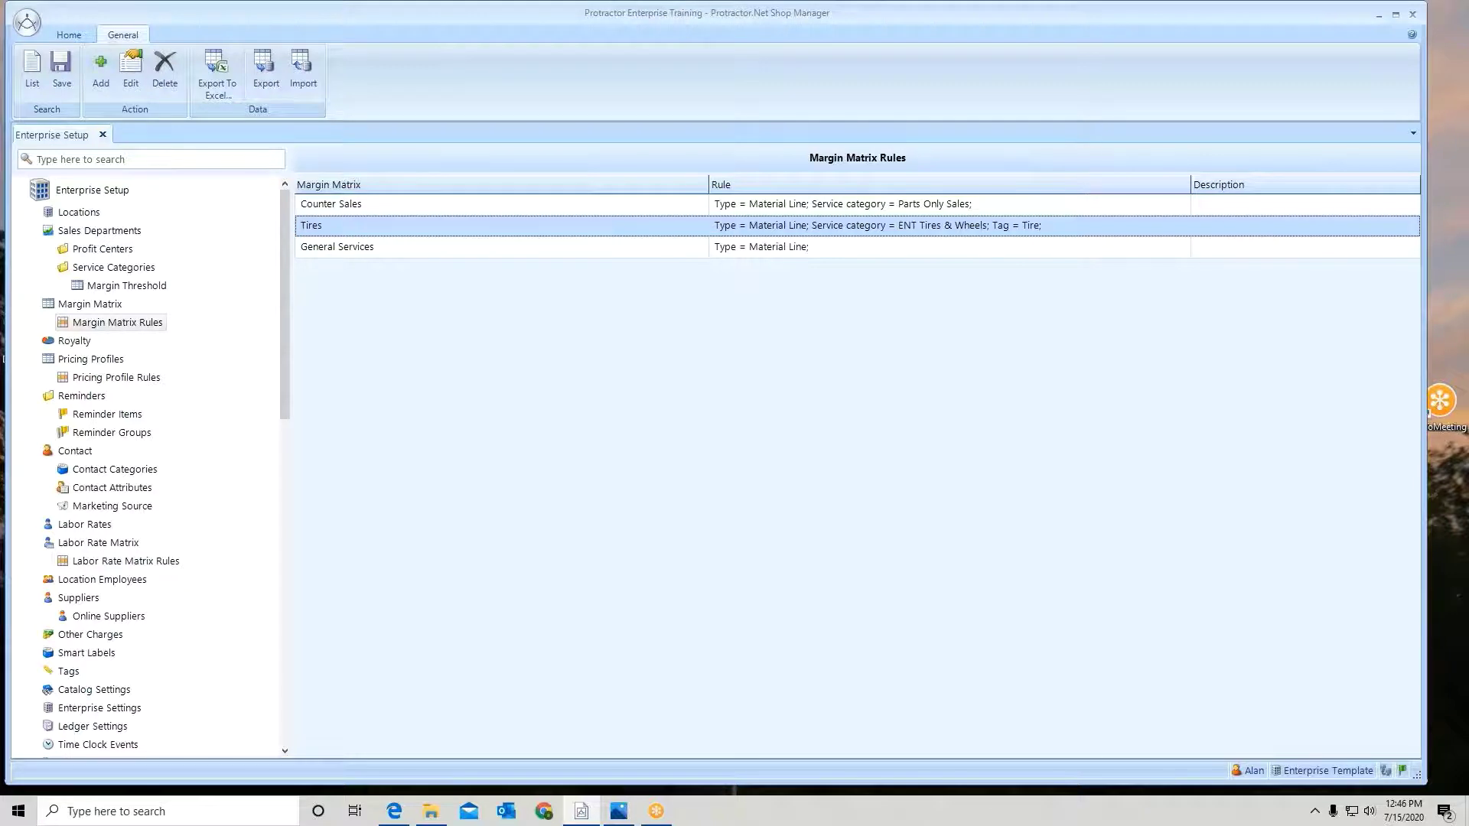
- Switch to the Training #3 location and check the margin matrices in its setup
click(1451, 373)
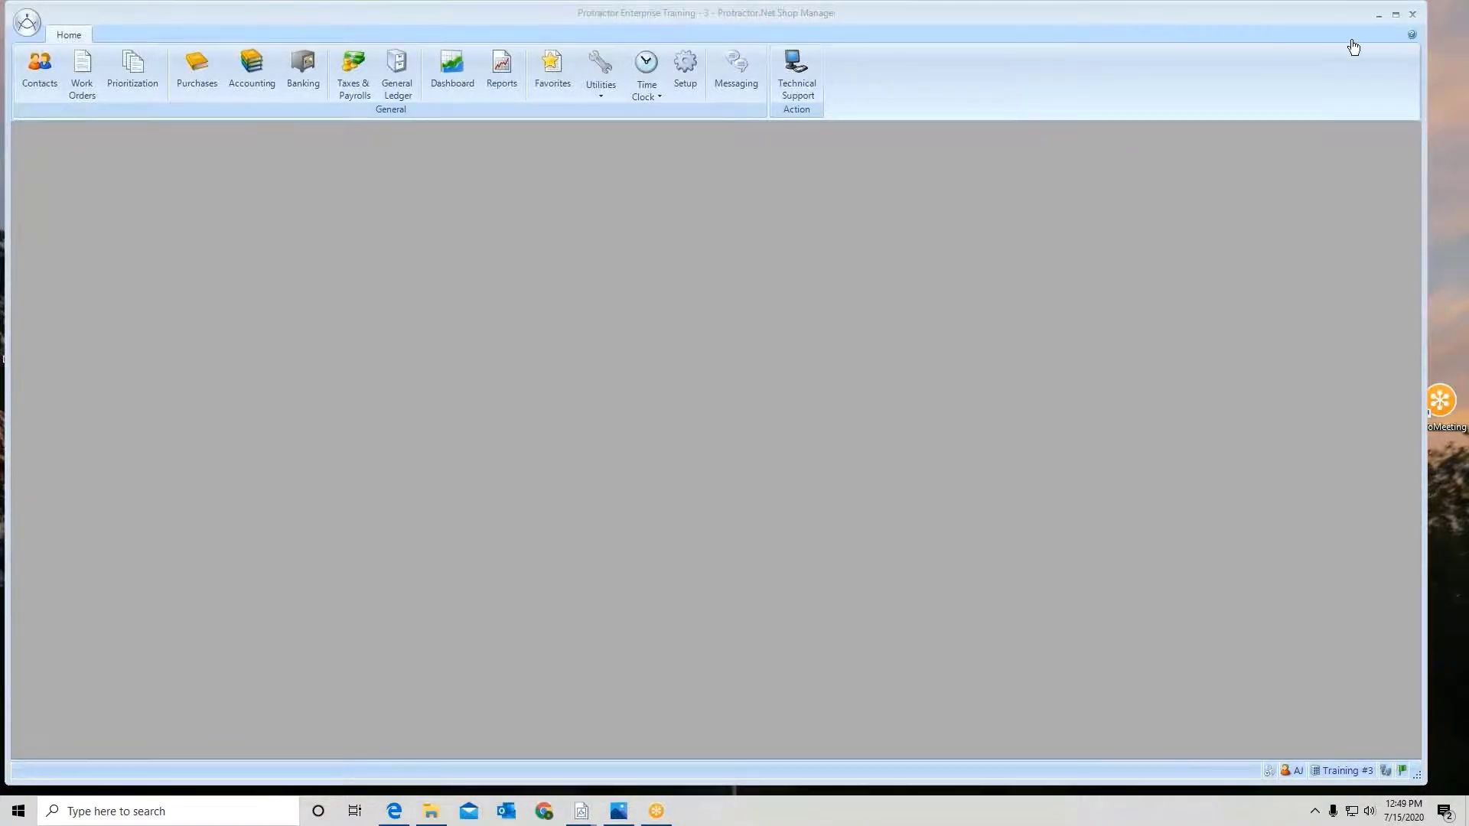
click(685, 64)
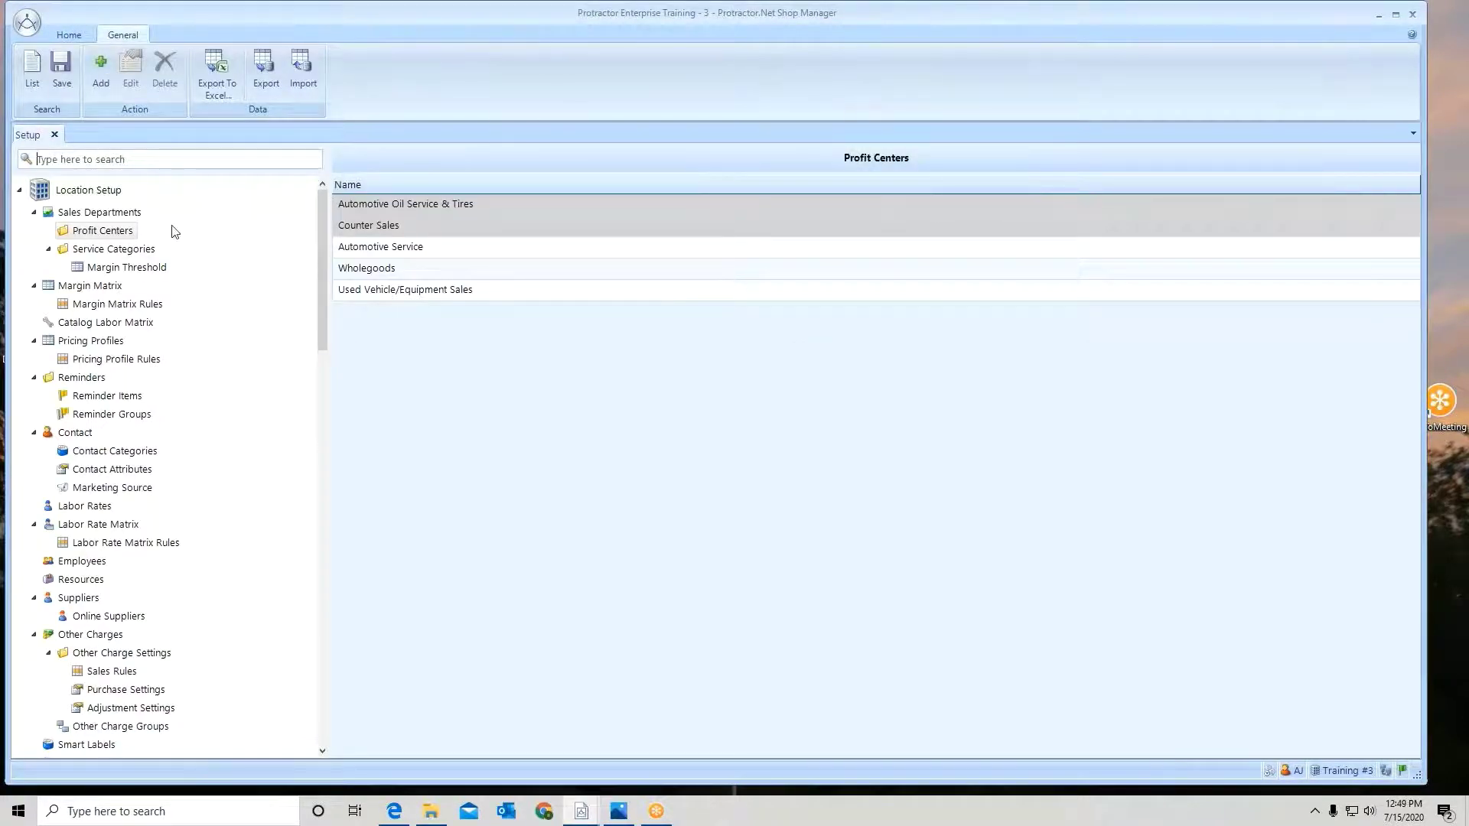
click(93, 288)
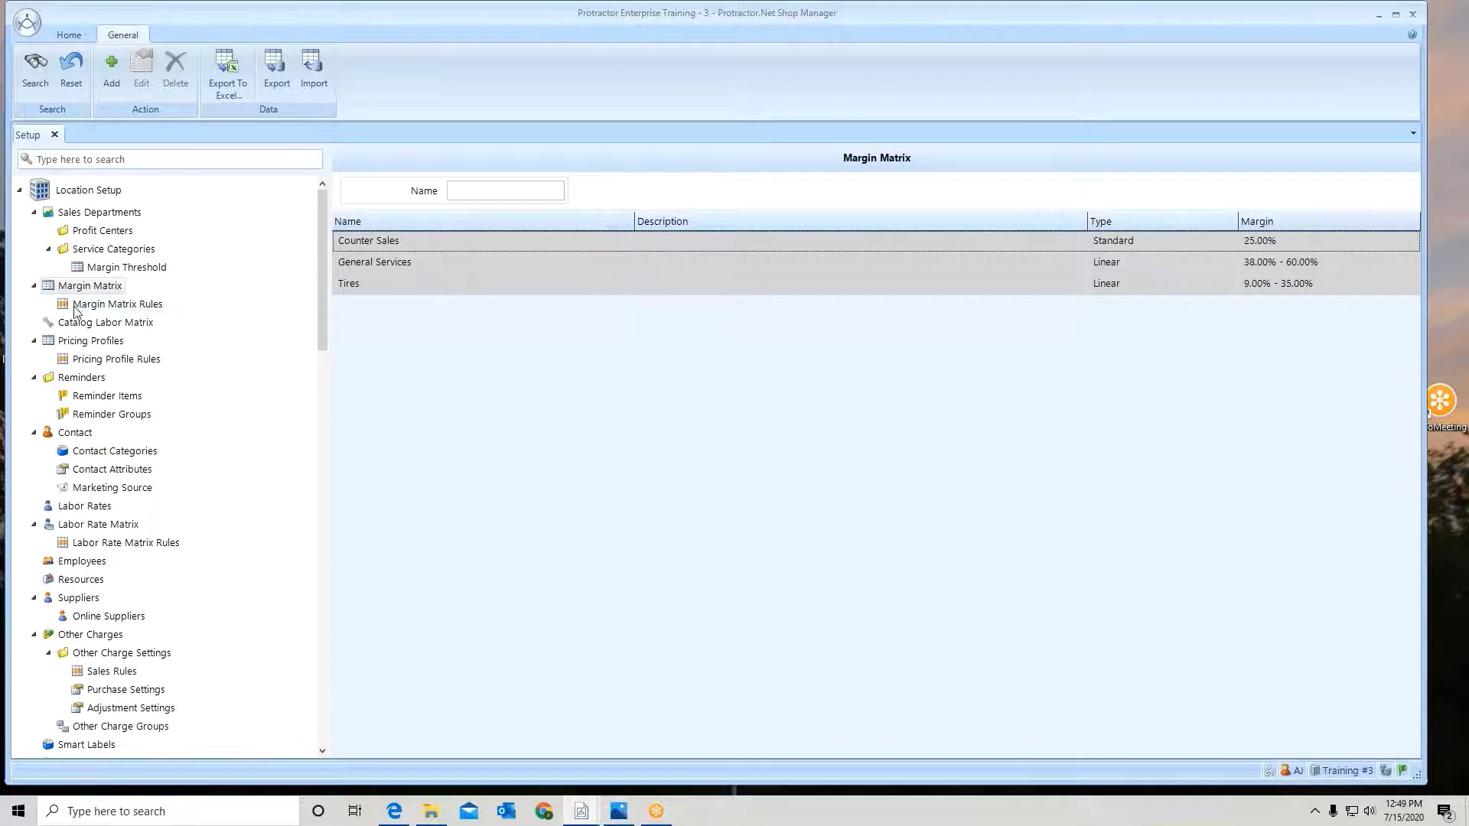
- Check the margin matrix rules in the Training #3 location setup and close the setup
click(145, 306)
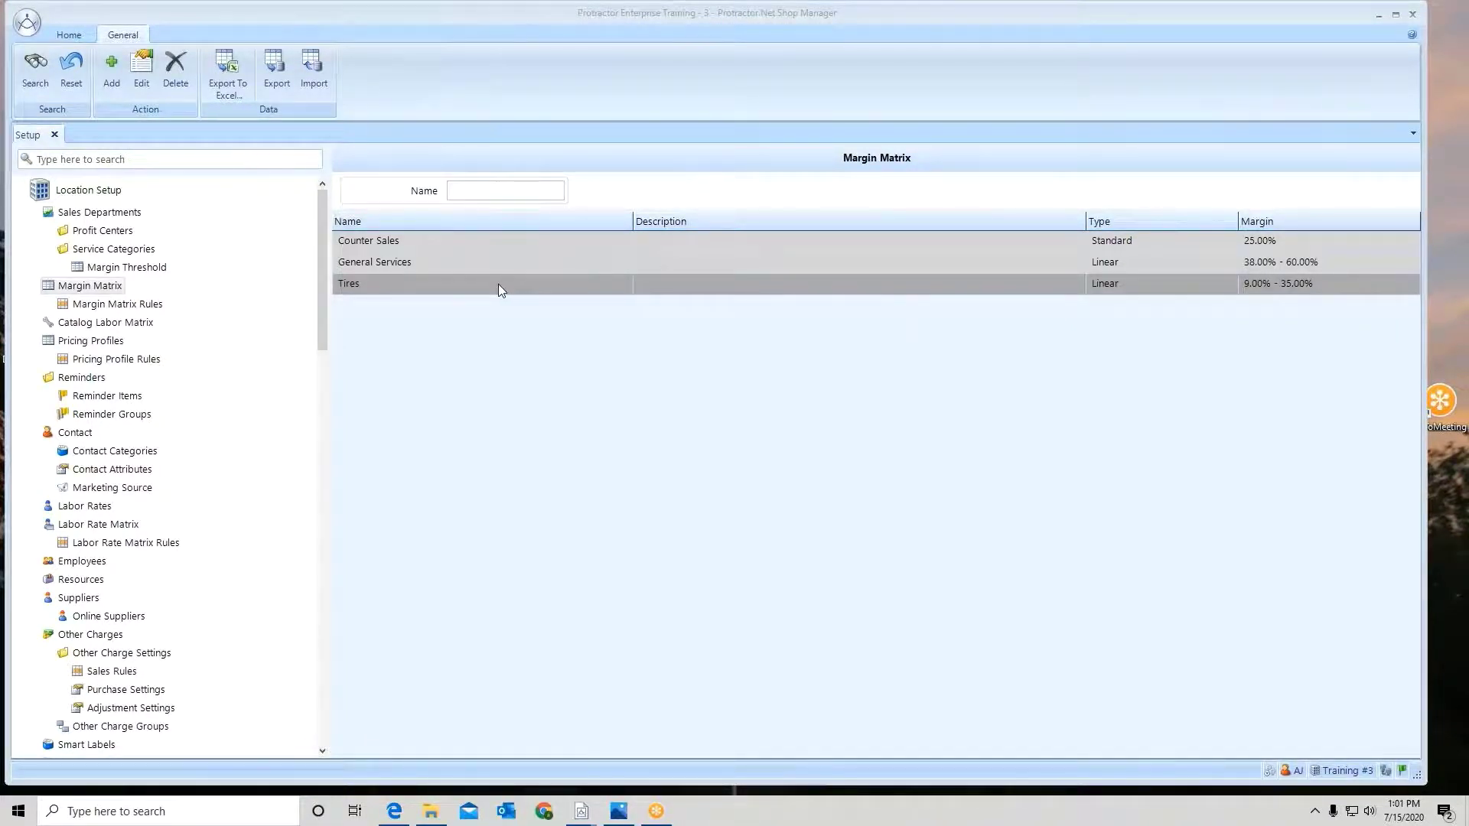
click(145, 304)
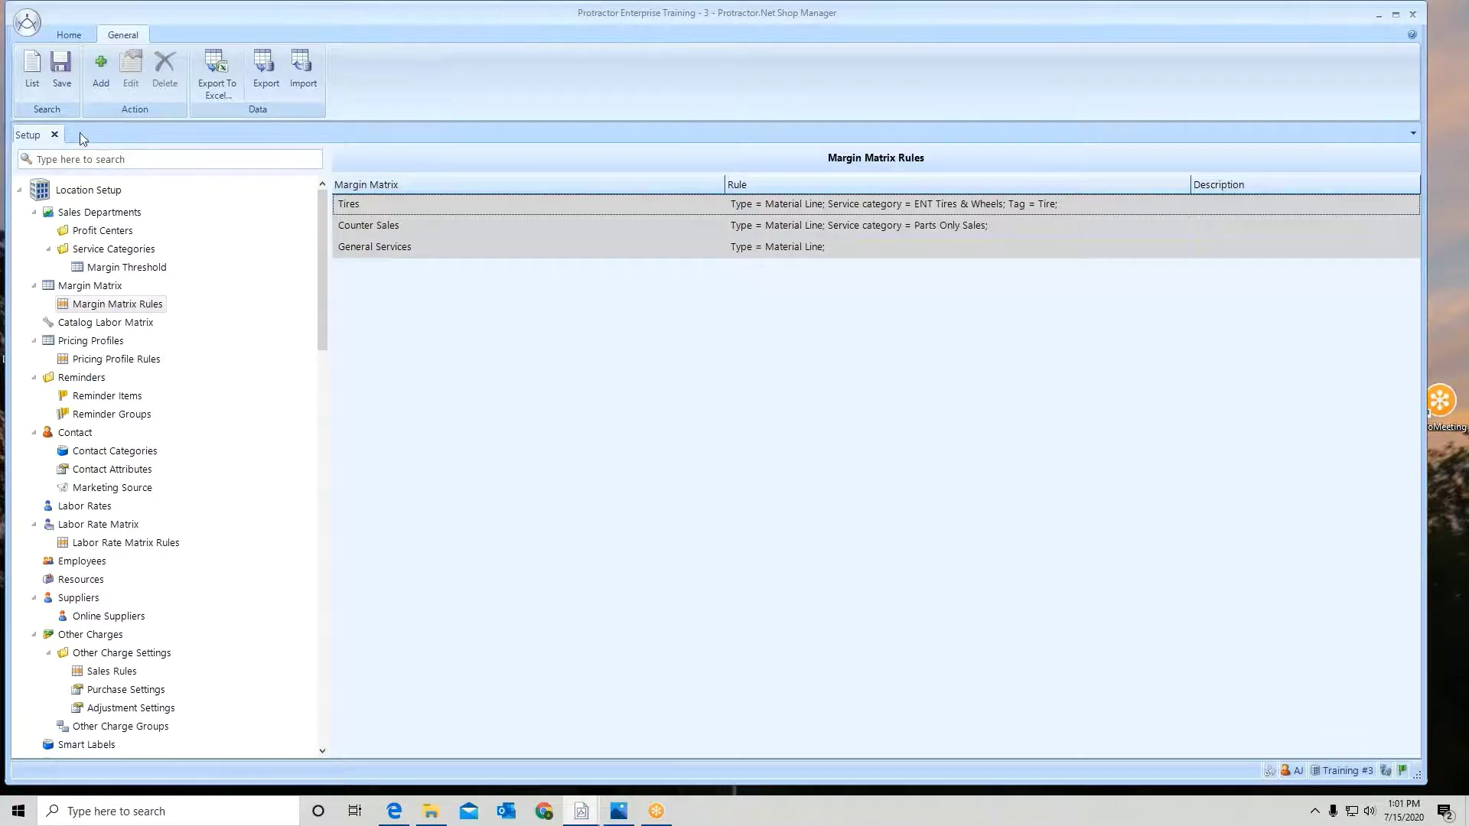
click(54, 135)
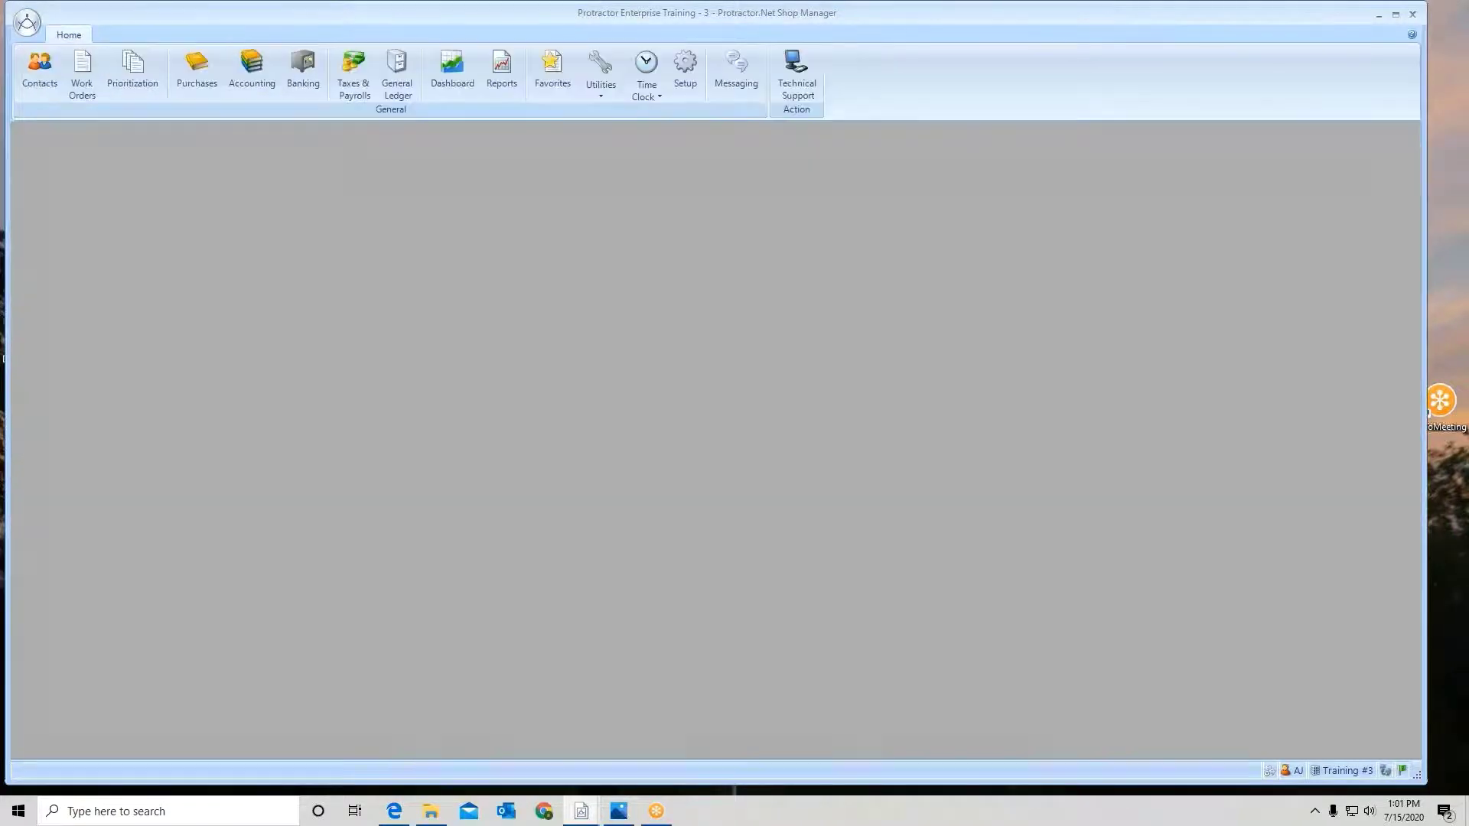
- Open the in-progress 2013 Kia Soul work order and add Maintenance General Service from Oil, Lube & Maintenance without related services
click(82, 75)
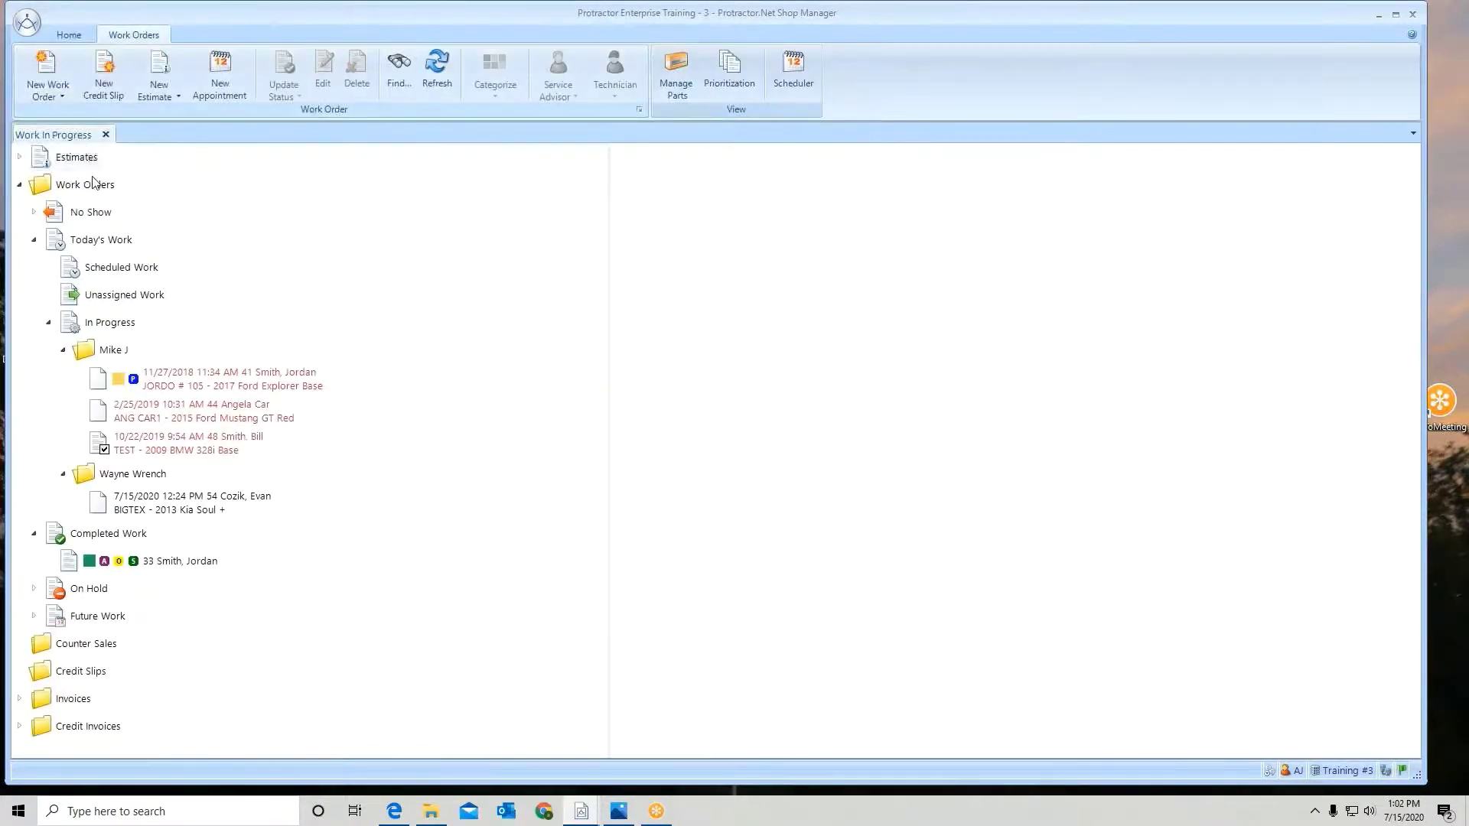
double_click(186, 511)
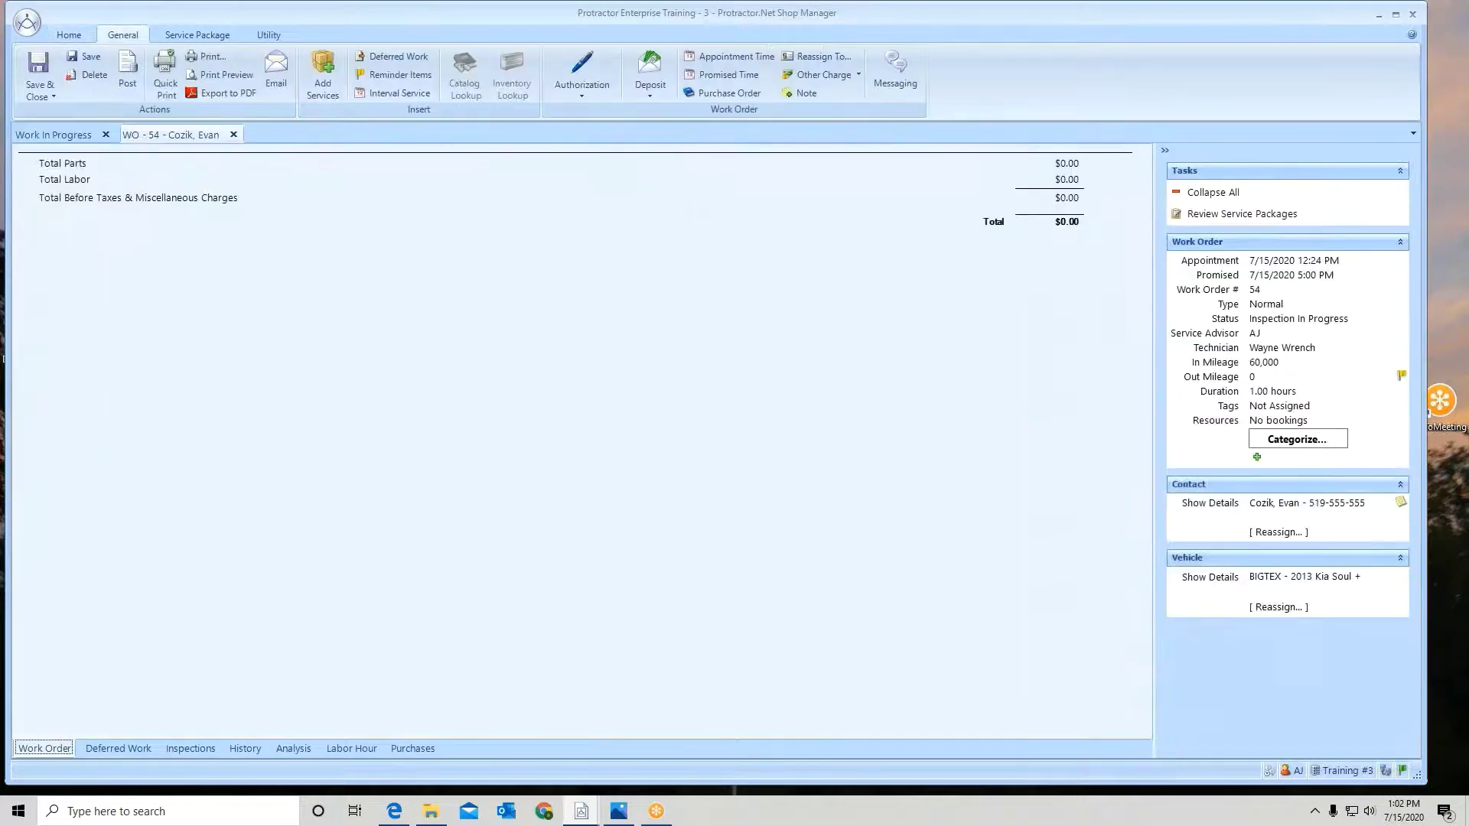
click(320, 71)
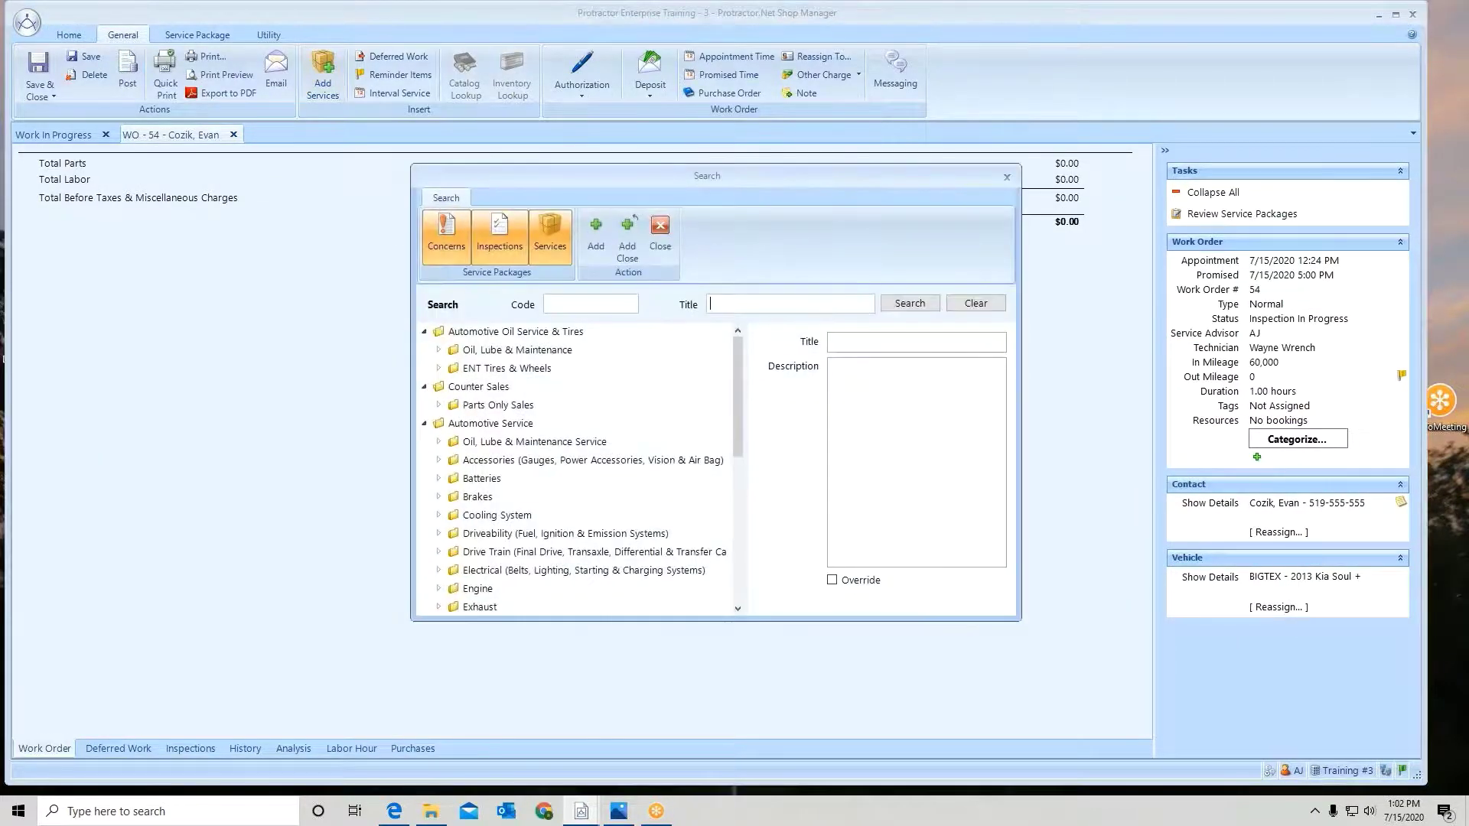
click(438, 350)
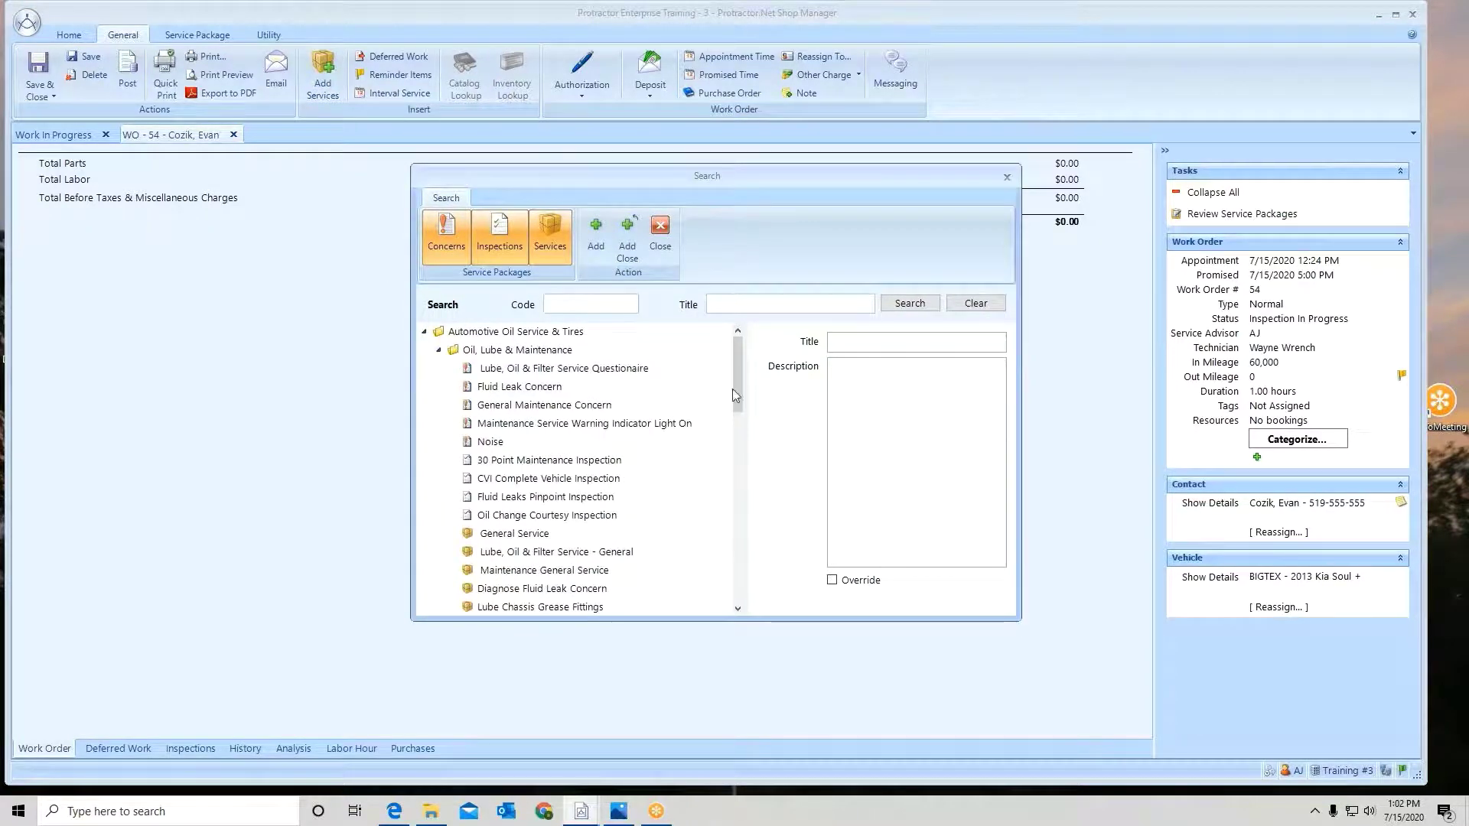
drag(732, 389, 735, 431)
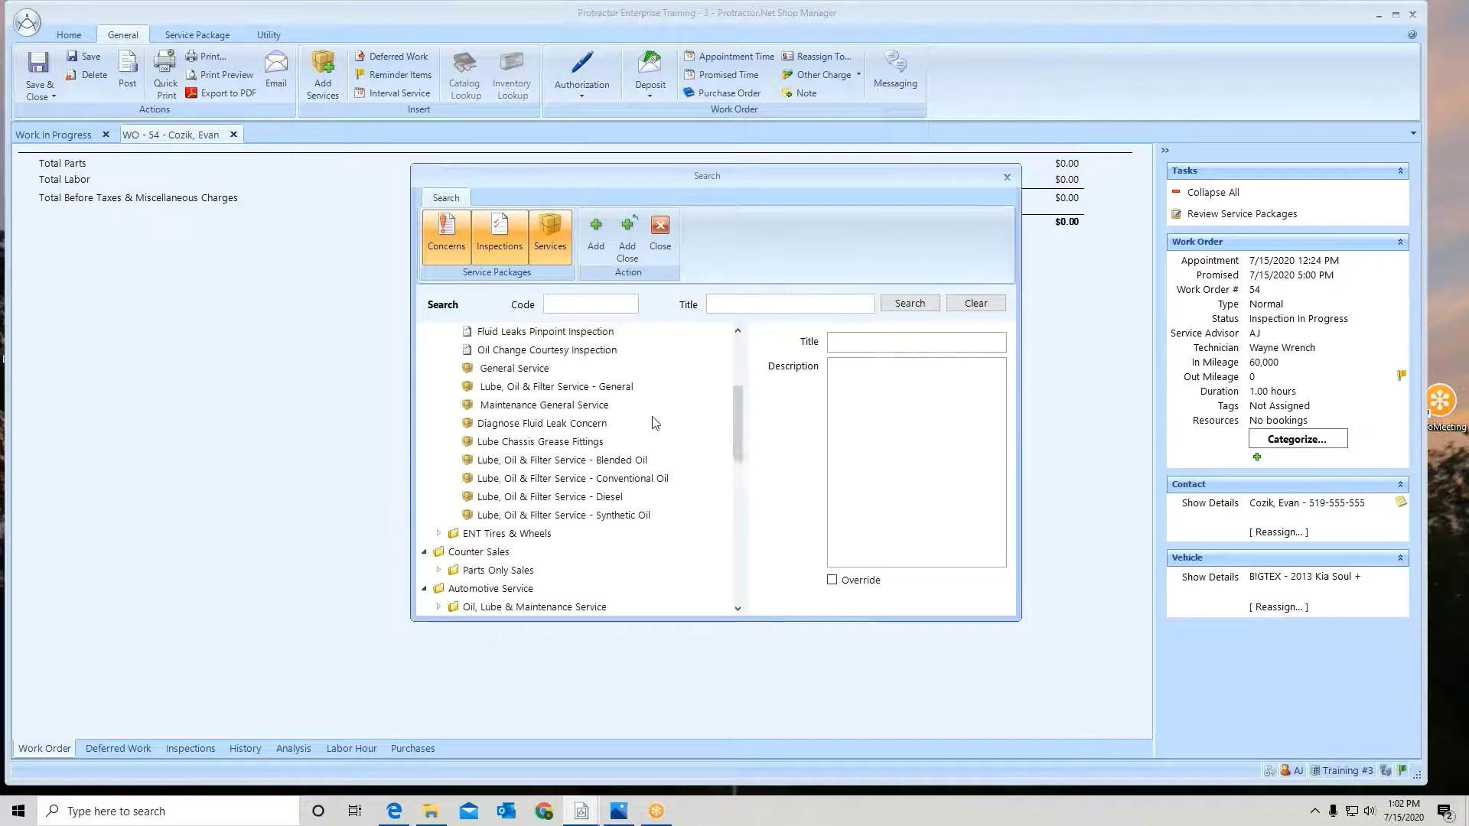
click(536, 405)
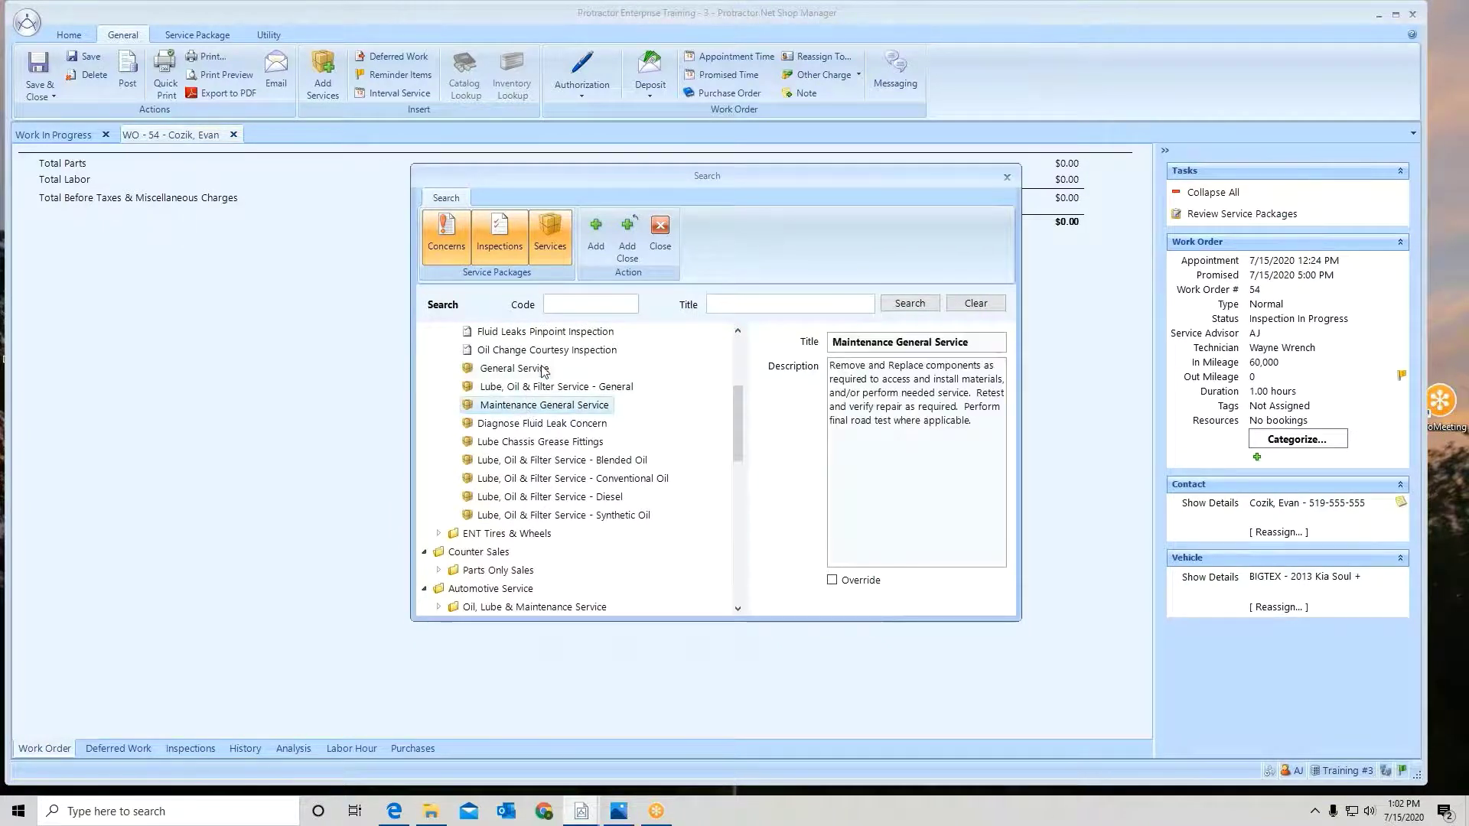
click(597, 230)
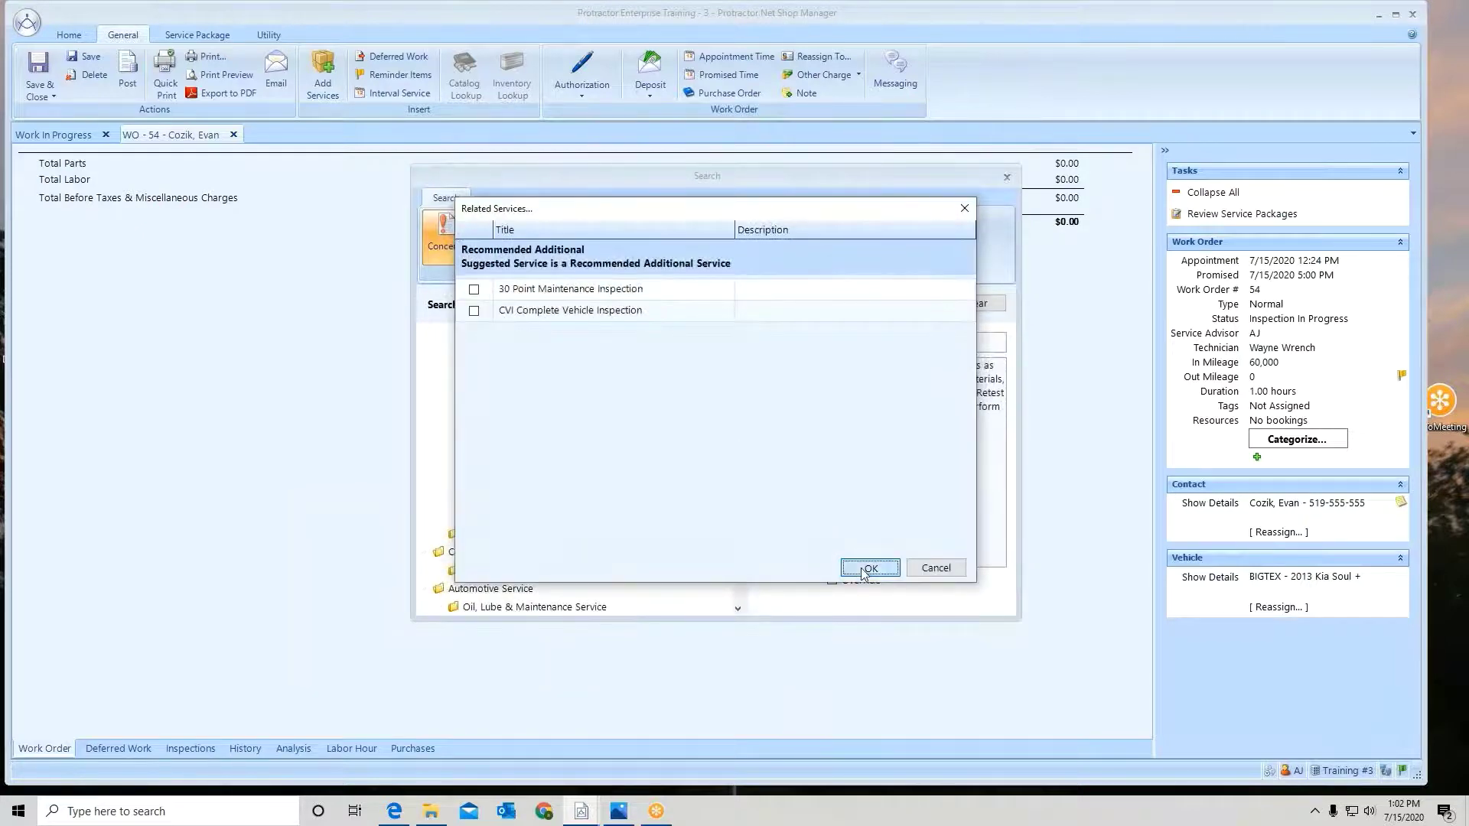
click(868, 568)
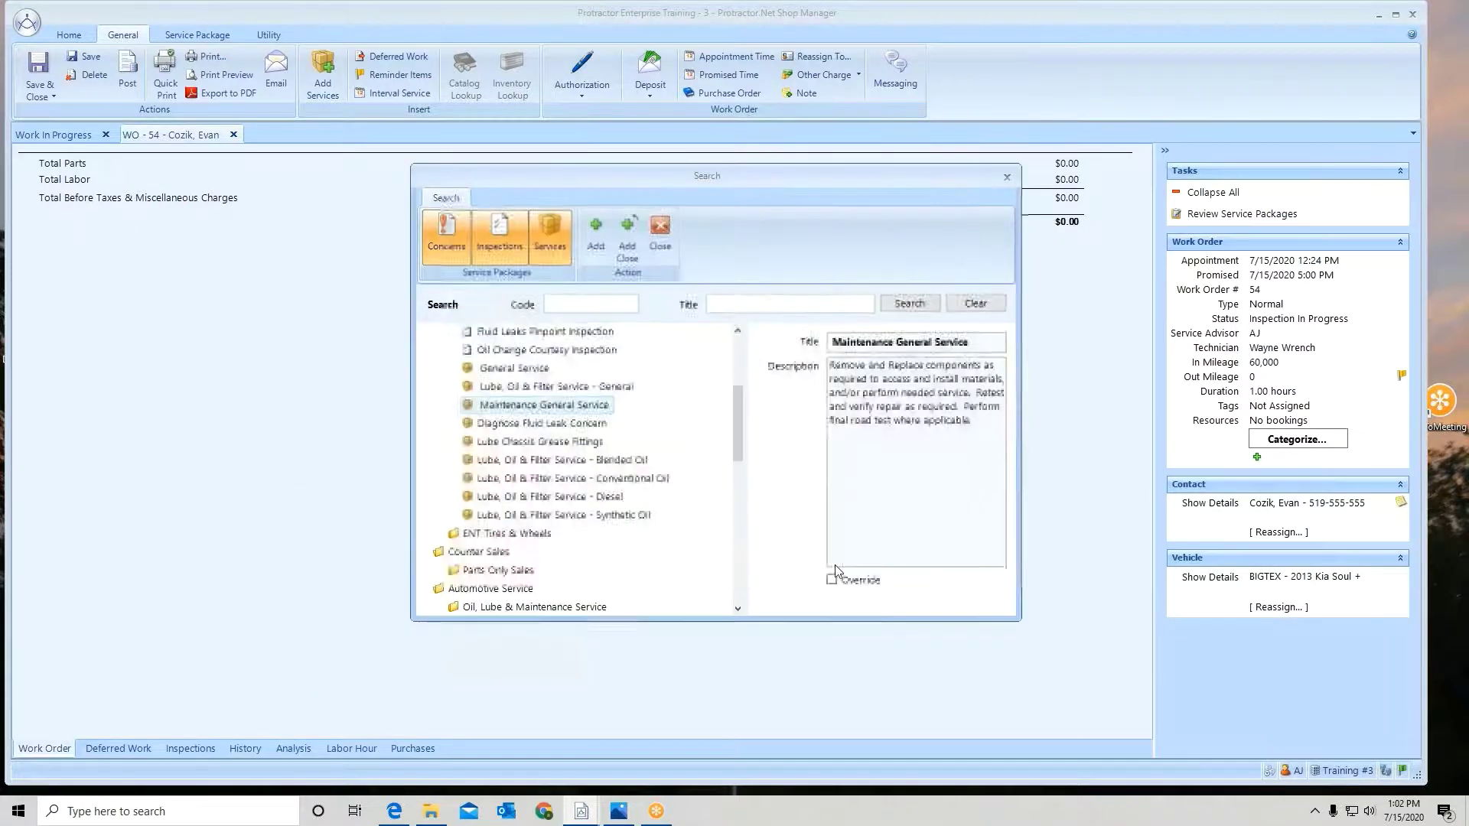
- Add the Mount & Install 1 Tire service from ENT Tires & Wheels to the work order
click(439, 533)
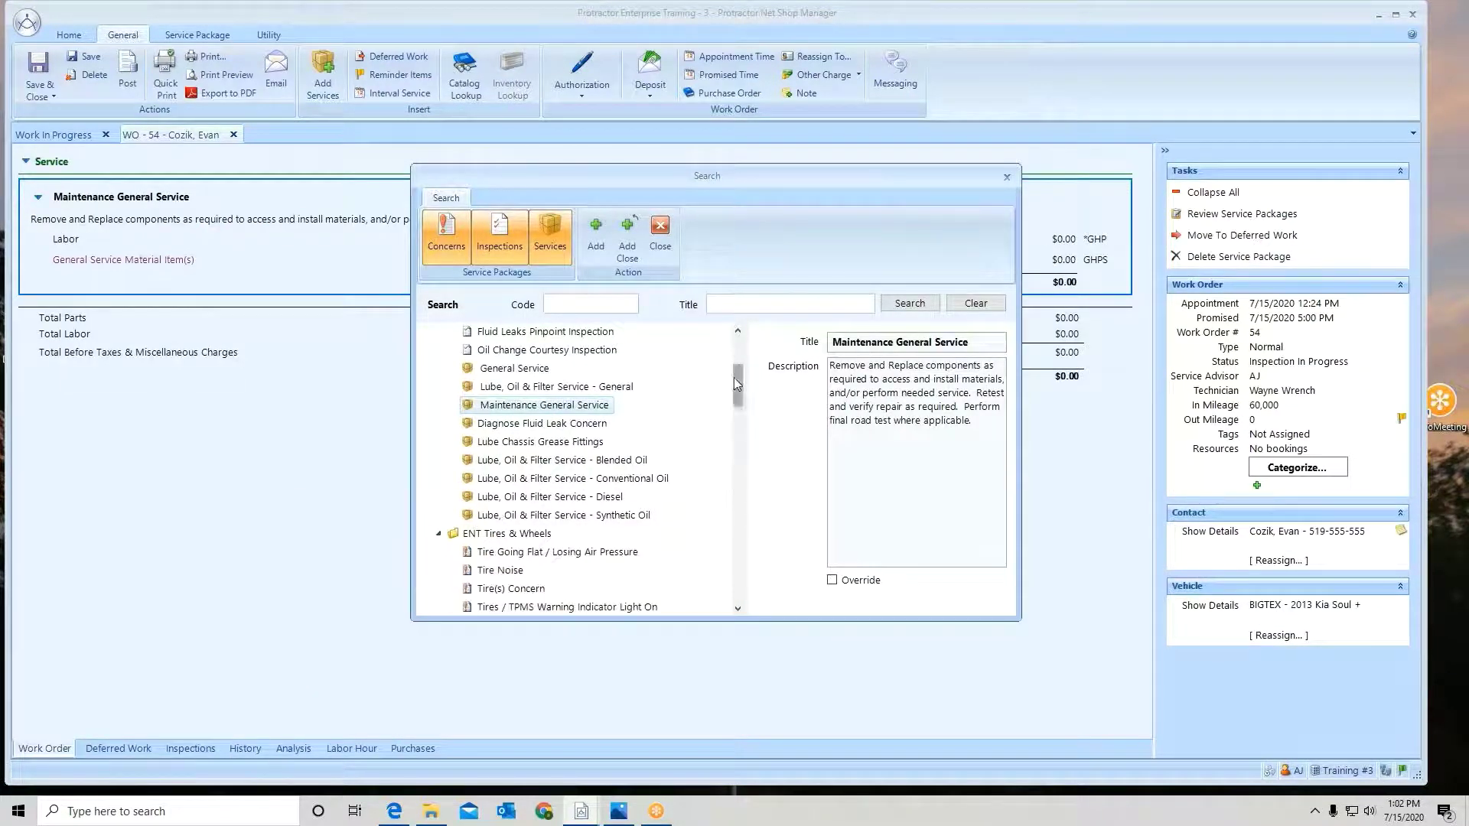
drag(735, 378, 672, 445)
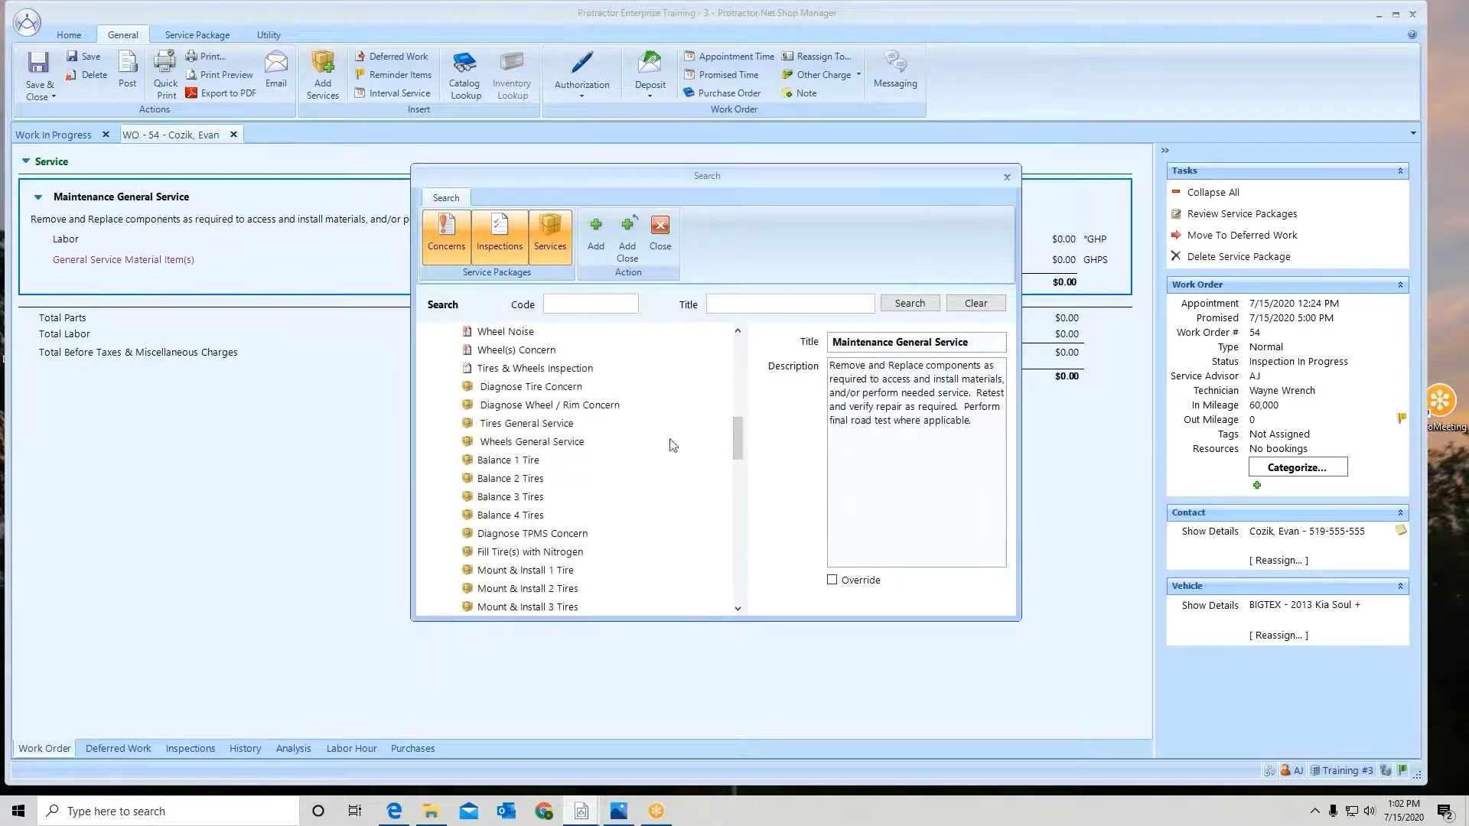
click(508, 574)
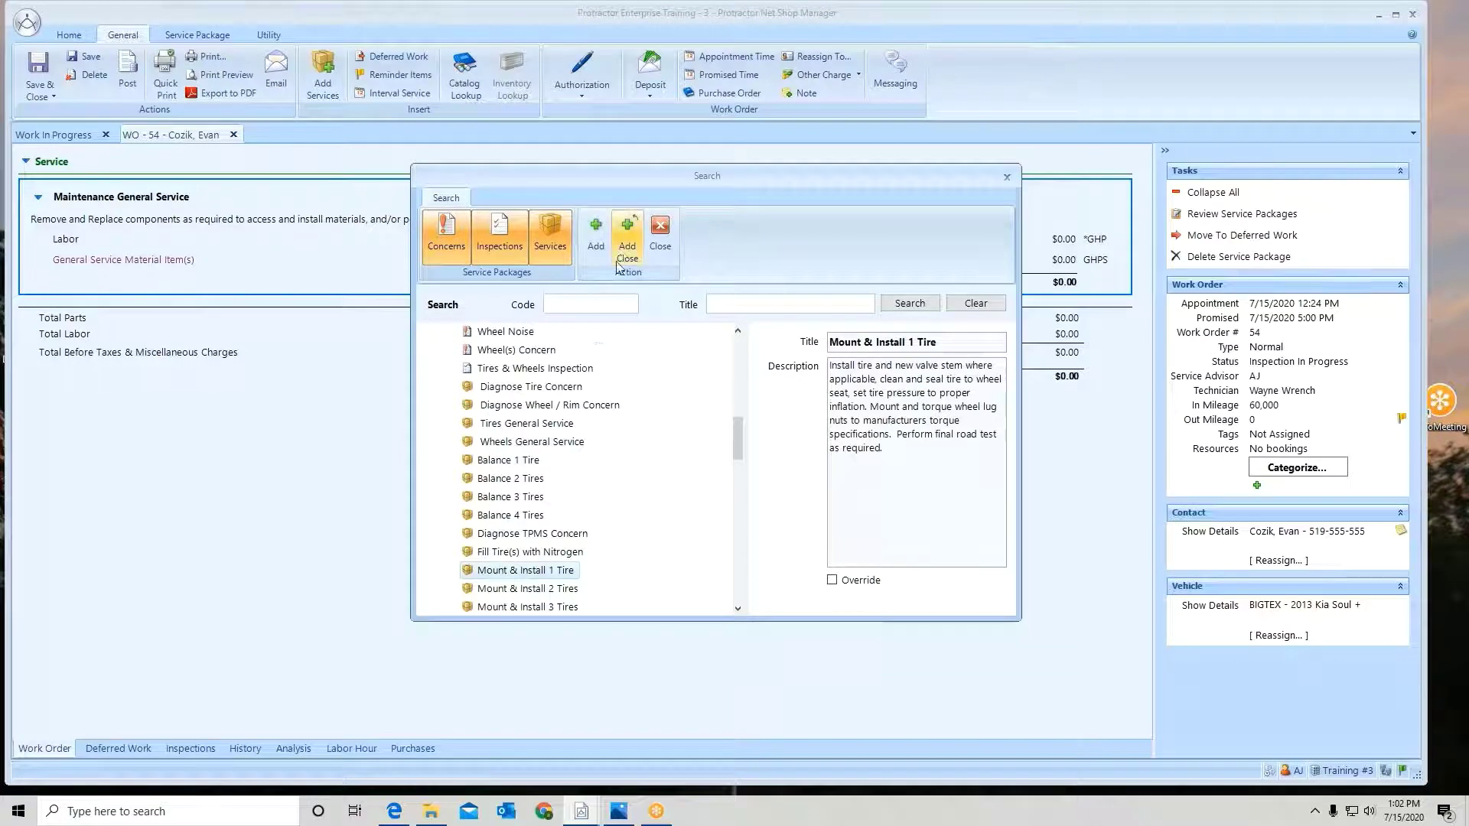
click(597, 234)
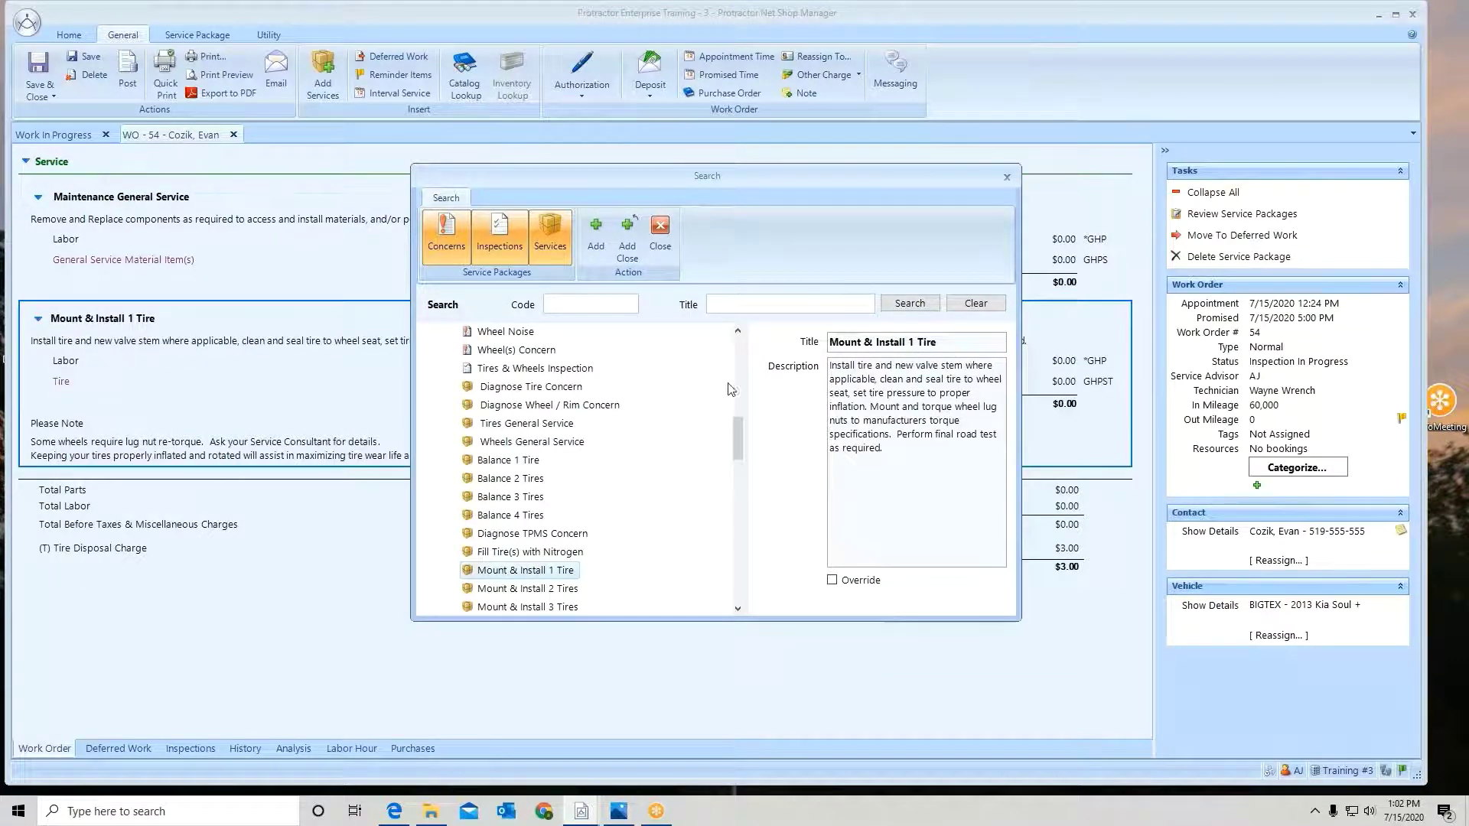
- Add the Part Sale service from the Parts Only Sales category under Counter Sales to the work order
scroll(608, 536, down, 9)
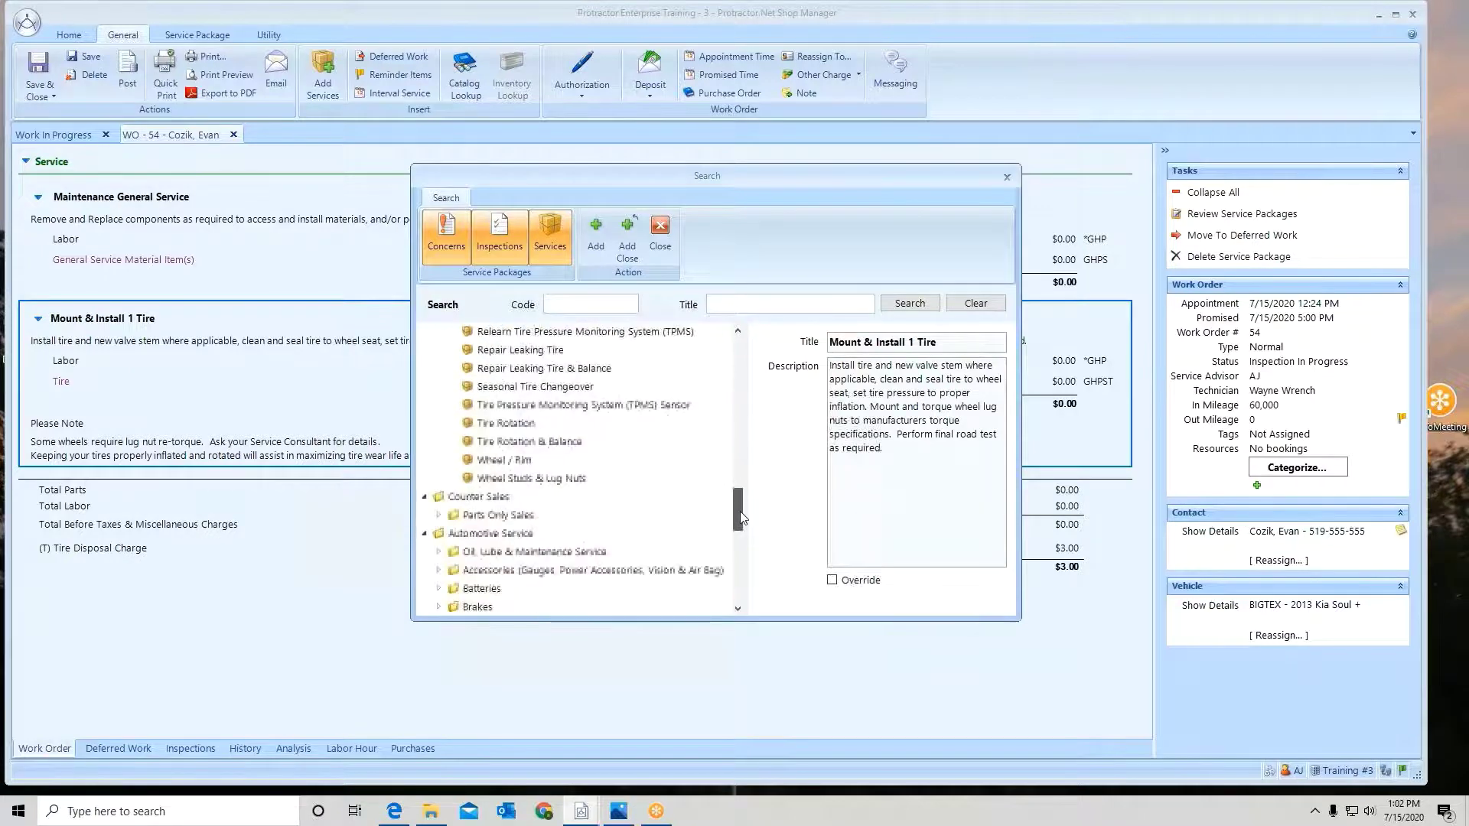
click(438, 515)
click(501, 535)
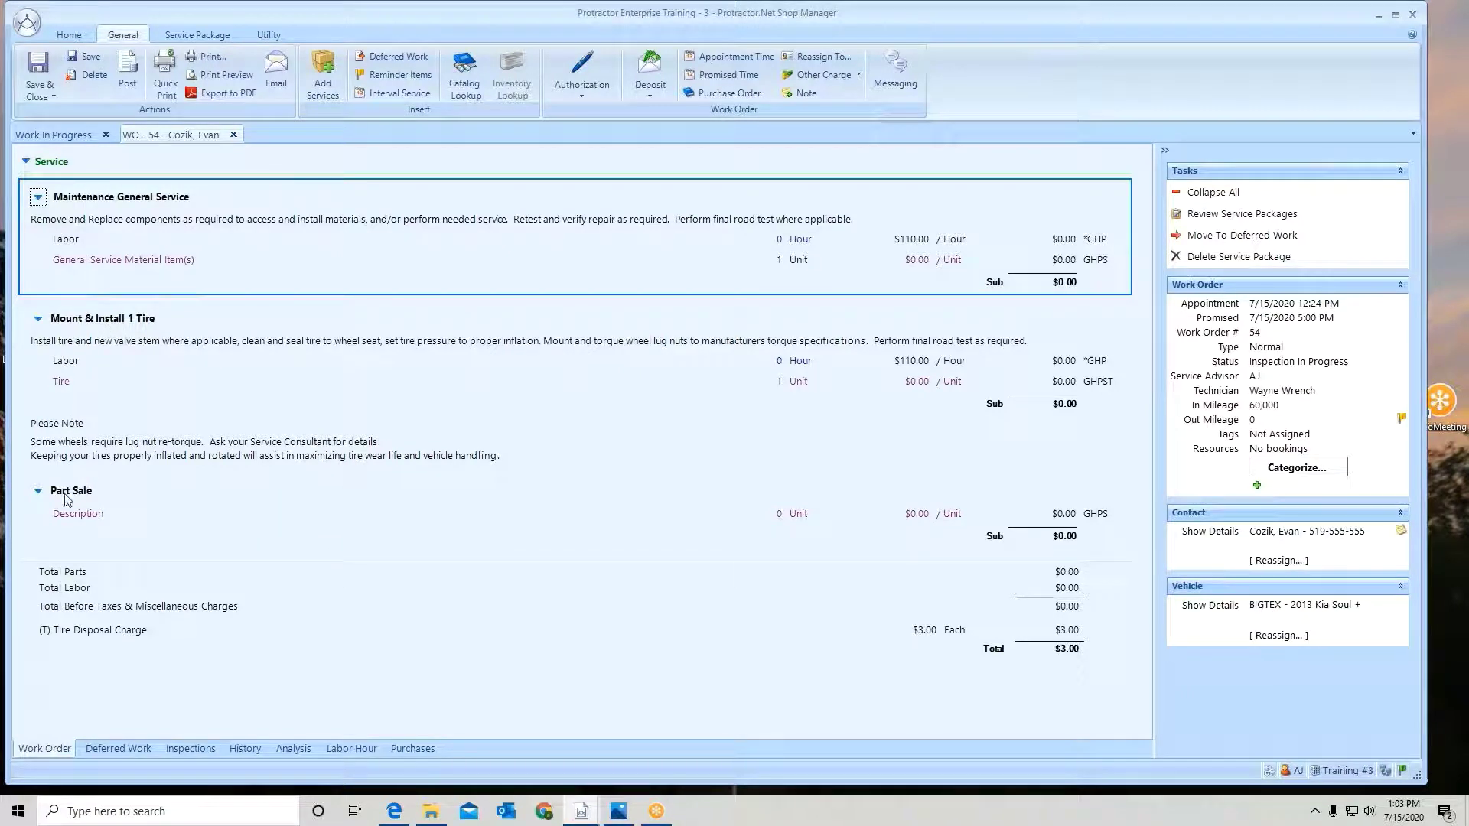
- Open the General Service Material Item(s) line under Maintenance General Service and set its unit cost to $5.00
click(129, 264)
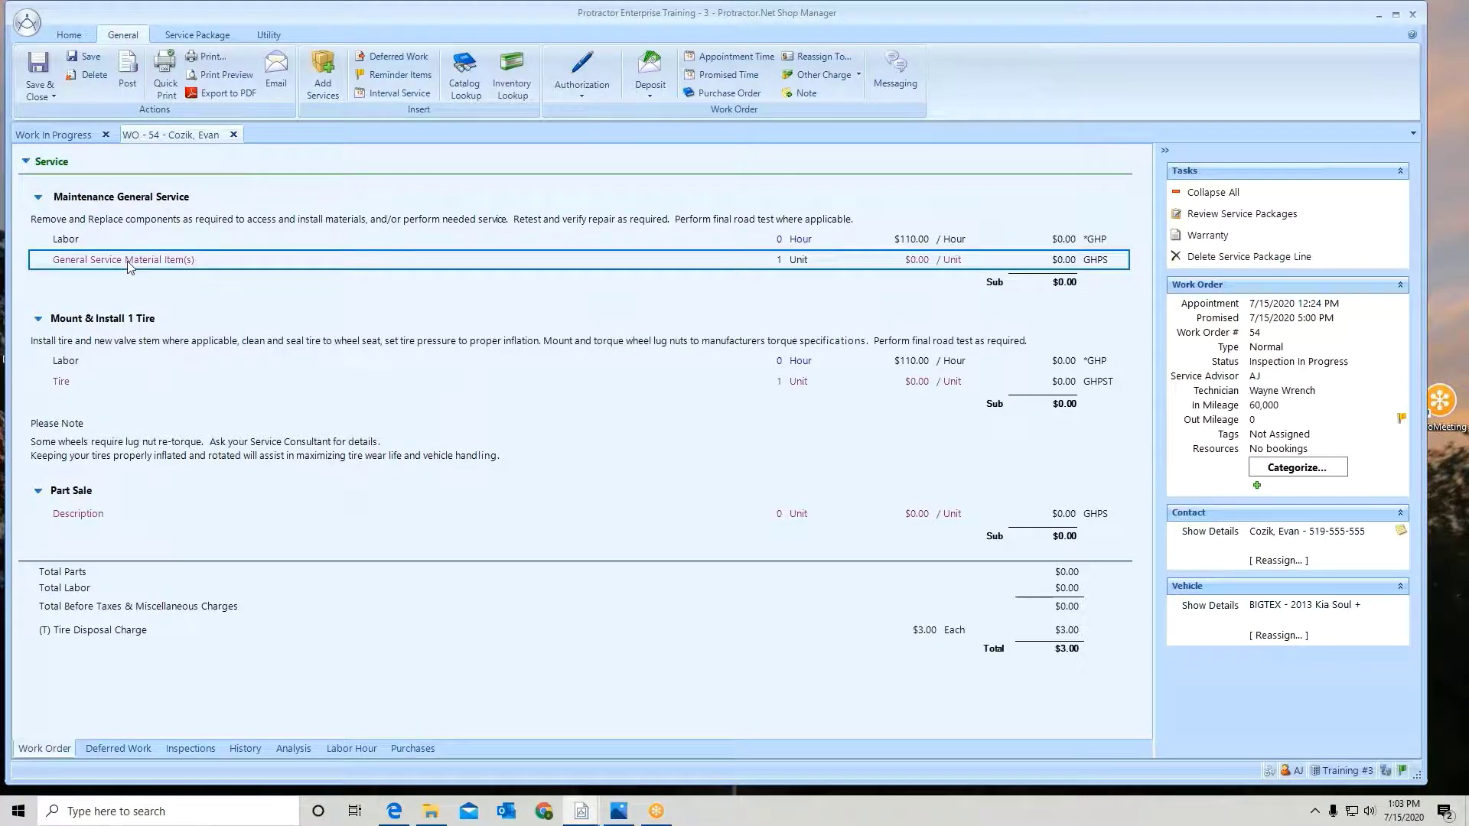
click(179, 260)
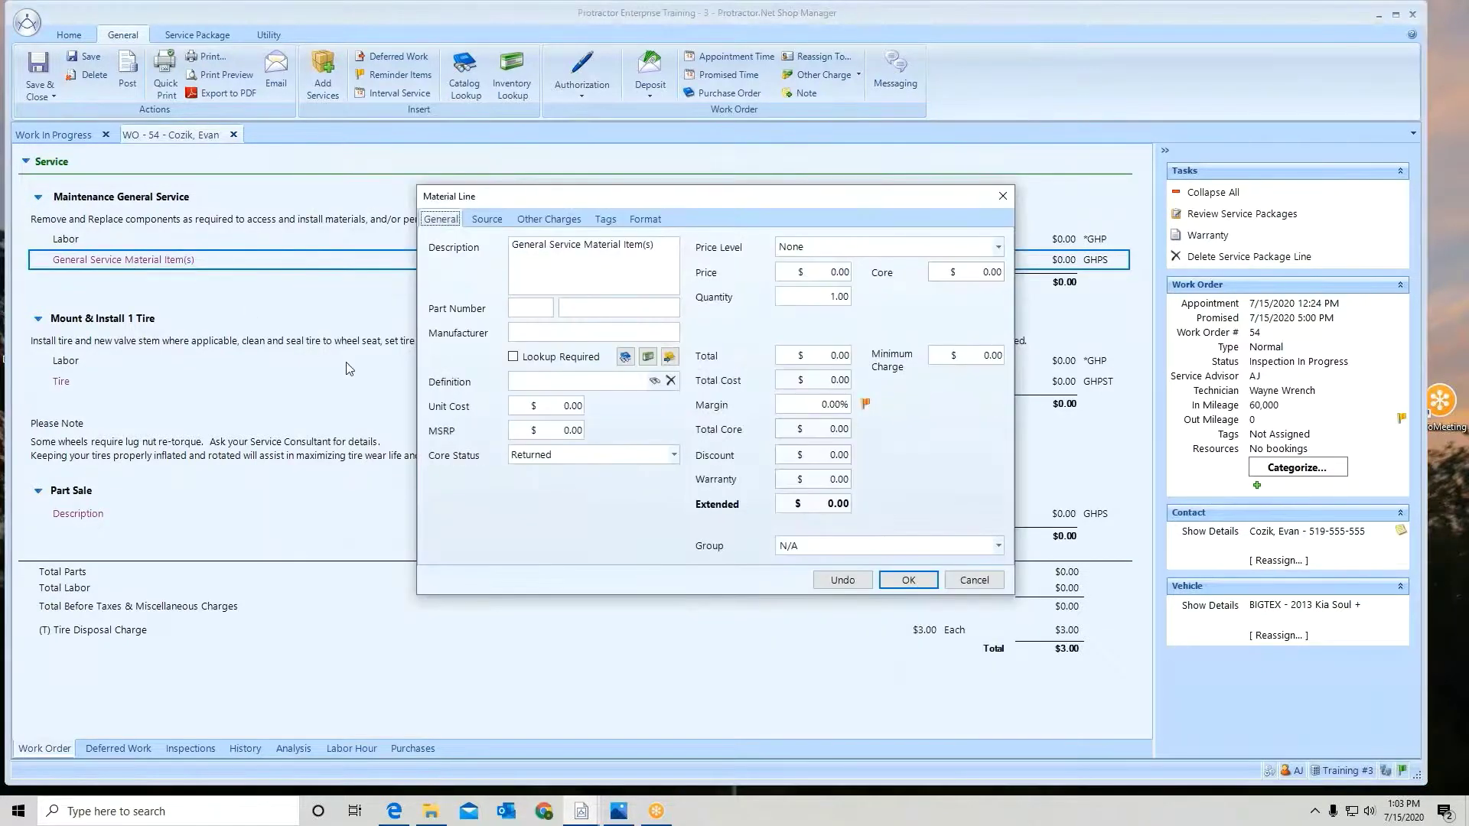
click(557, 407)
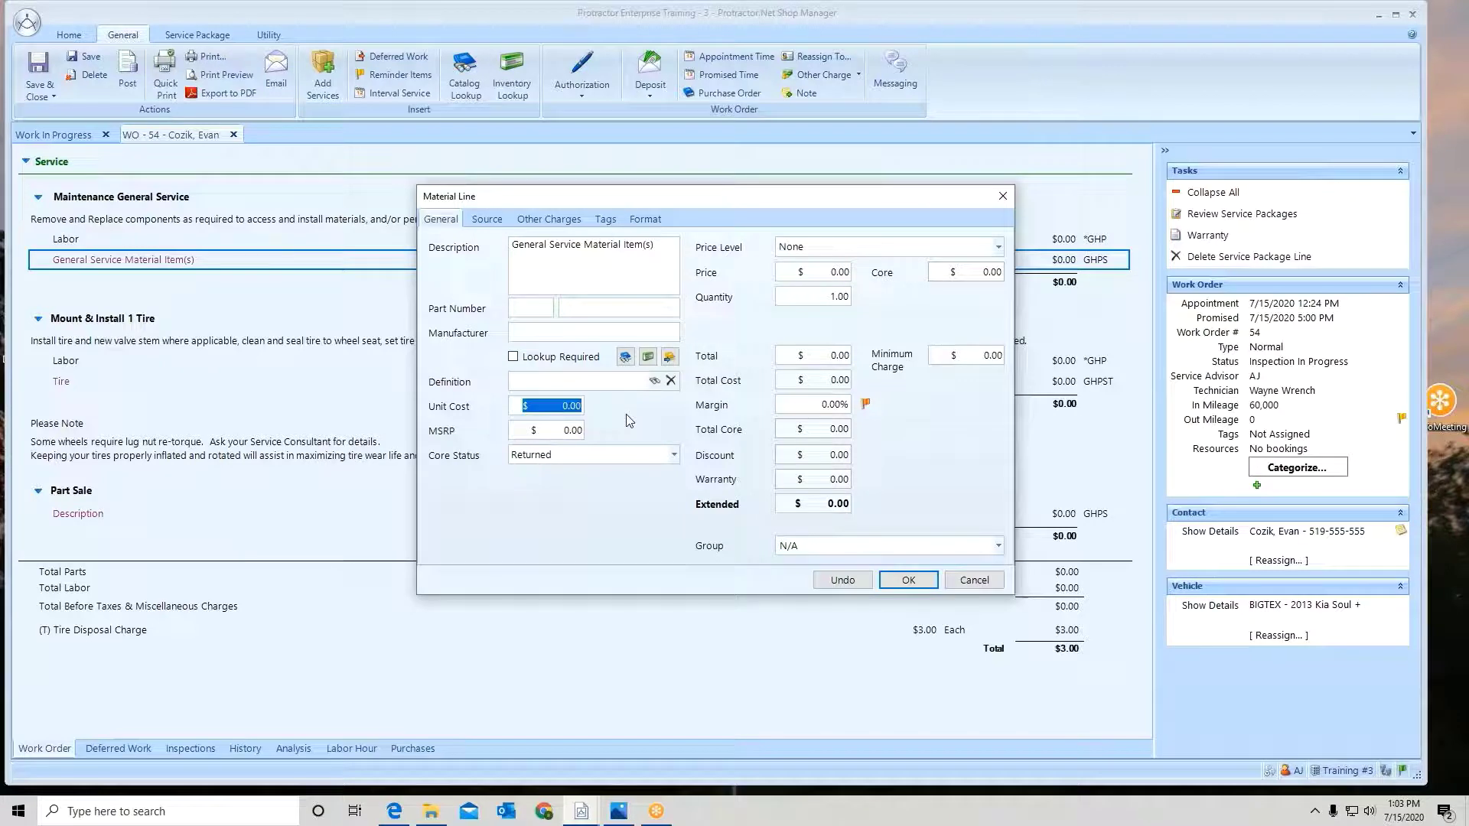
text(5)
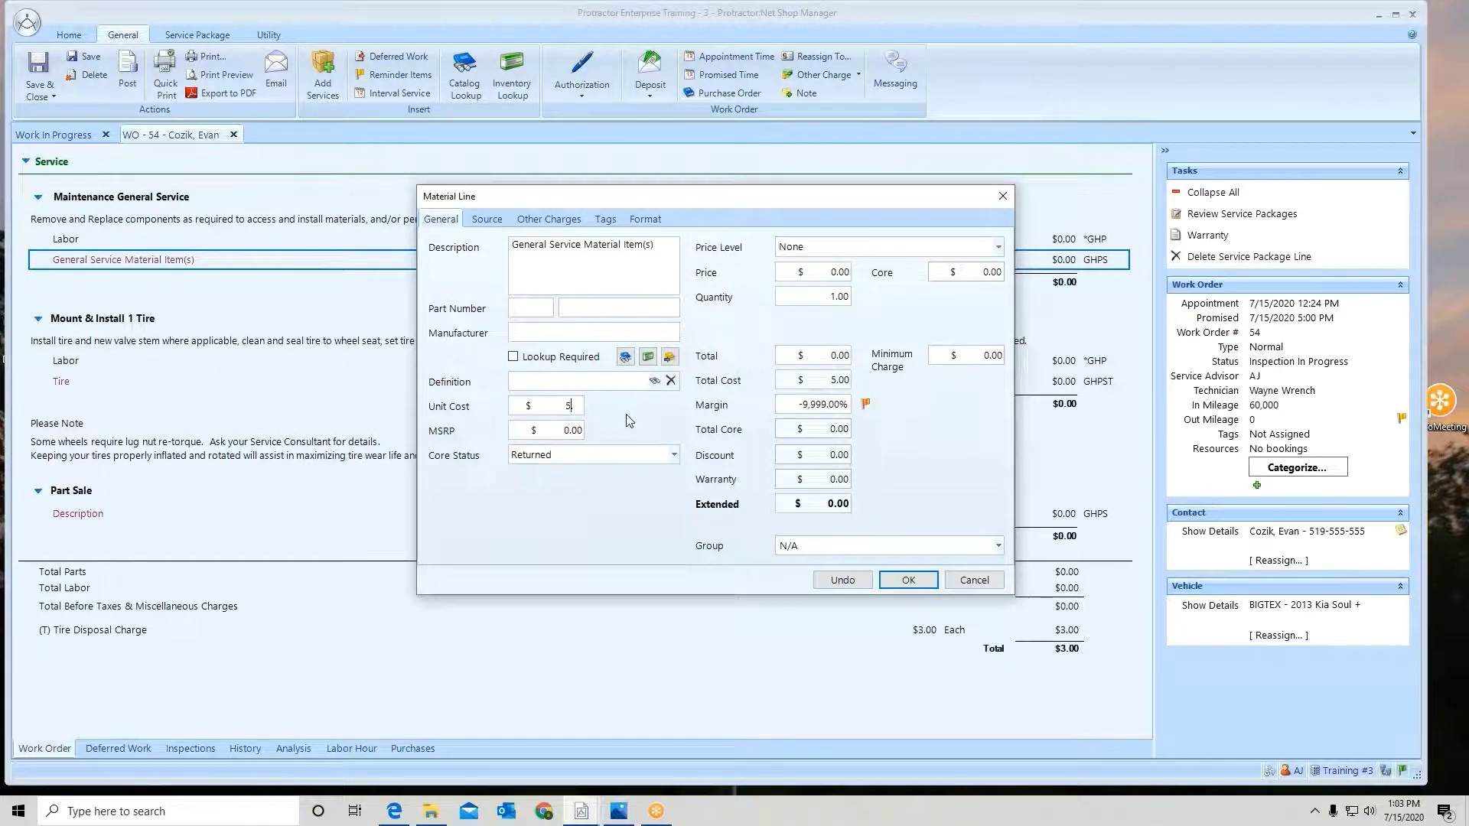
key(Tab)
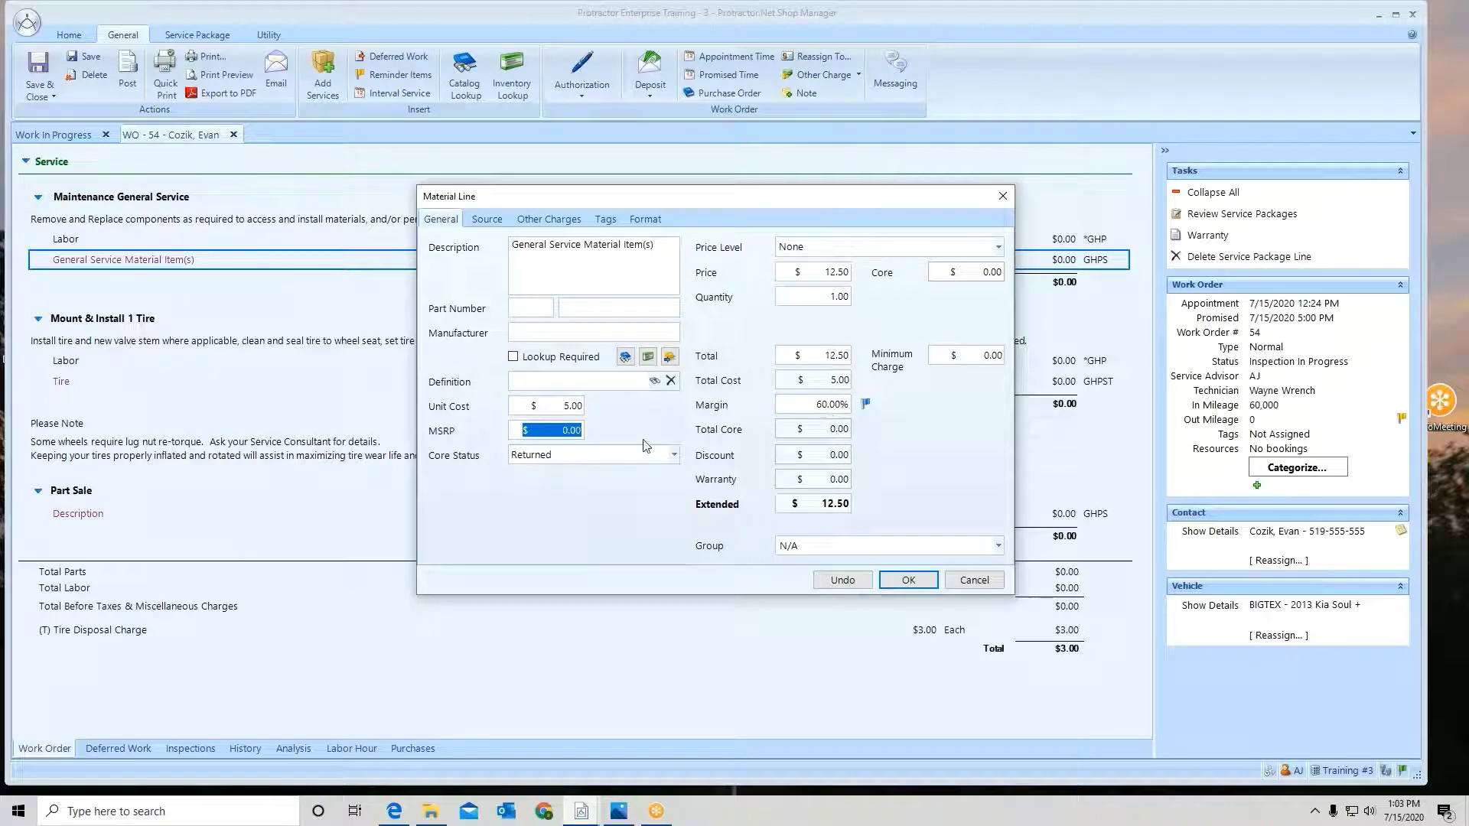
- Change the general service material's unit cost to $100.00, accept the margin-based price update and save the line
click(576, 407)
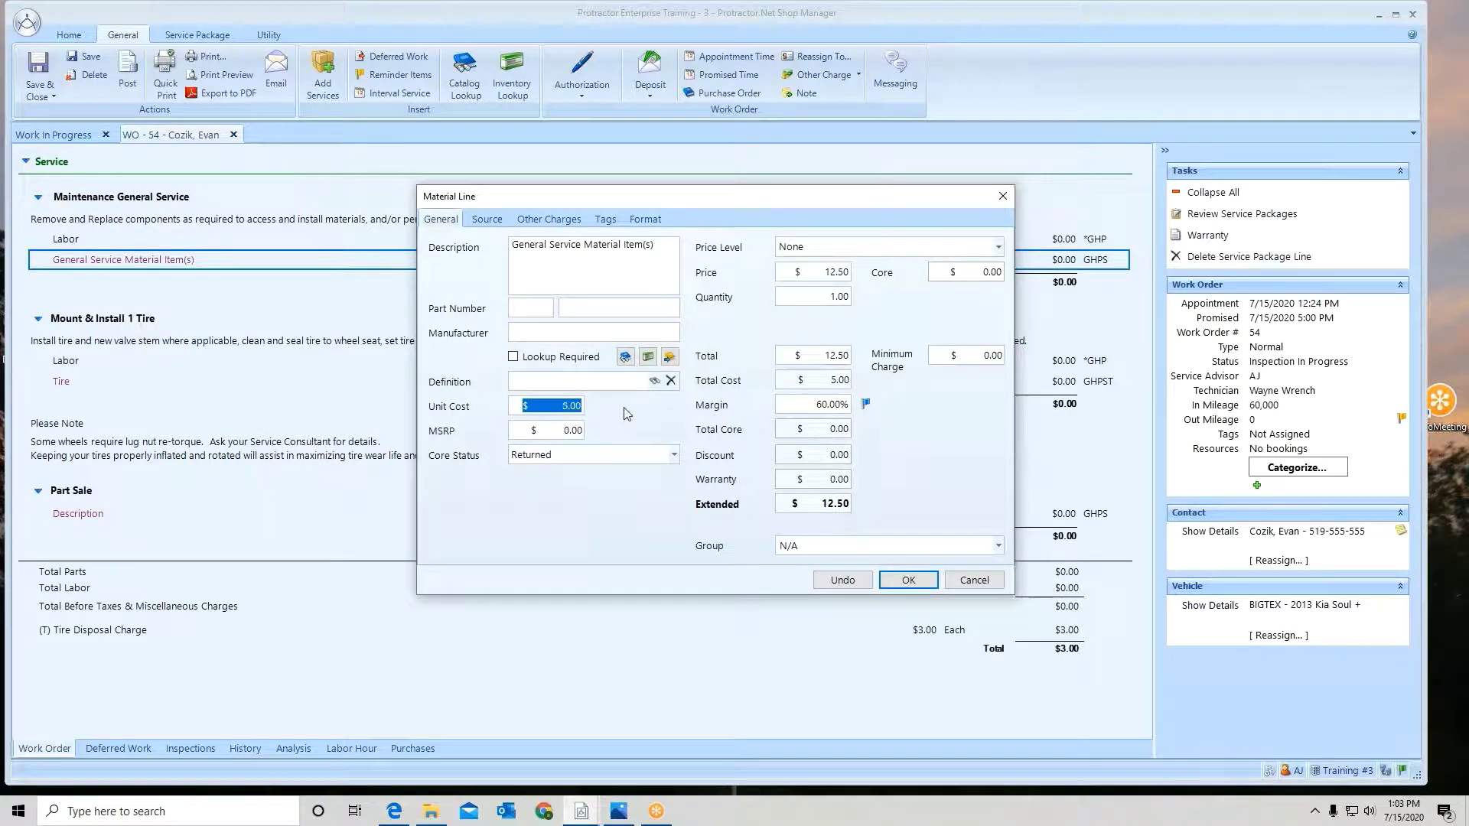
text(100)
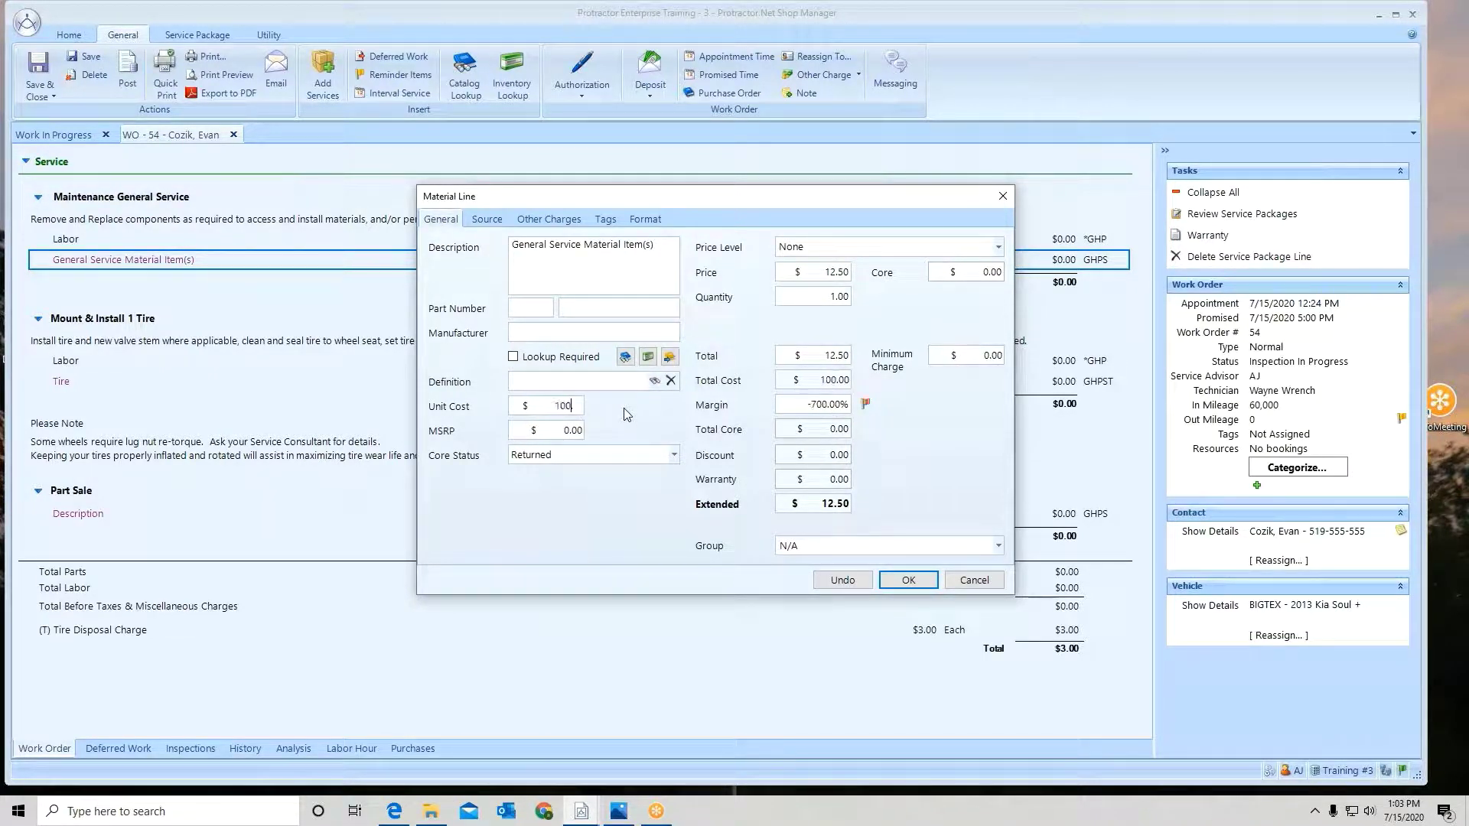
key(Tab)
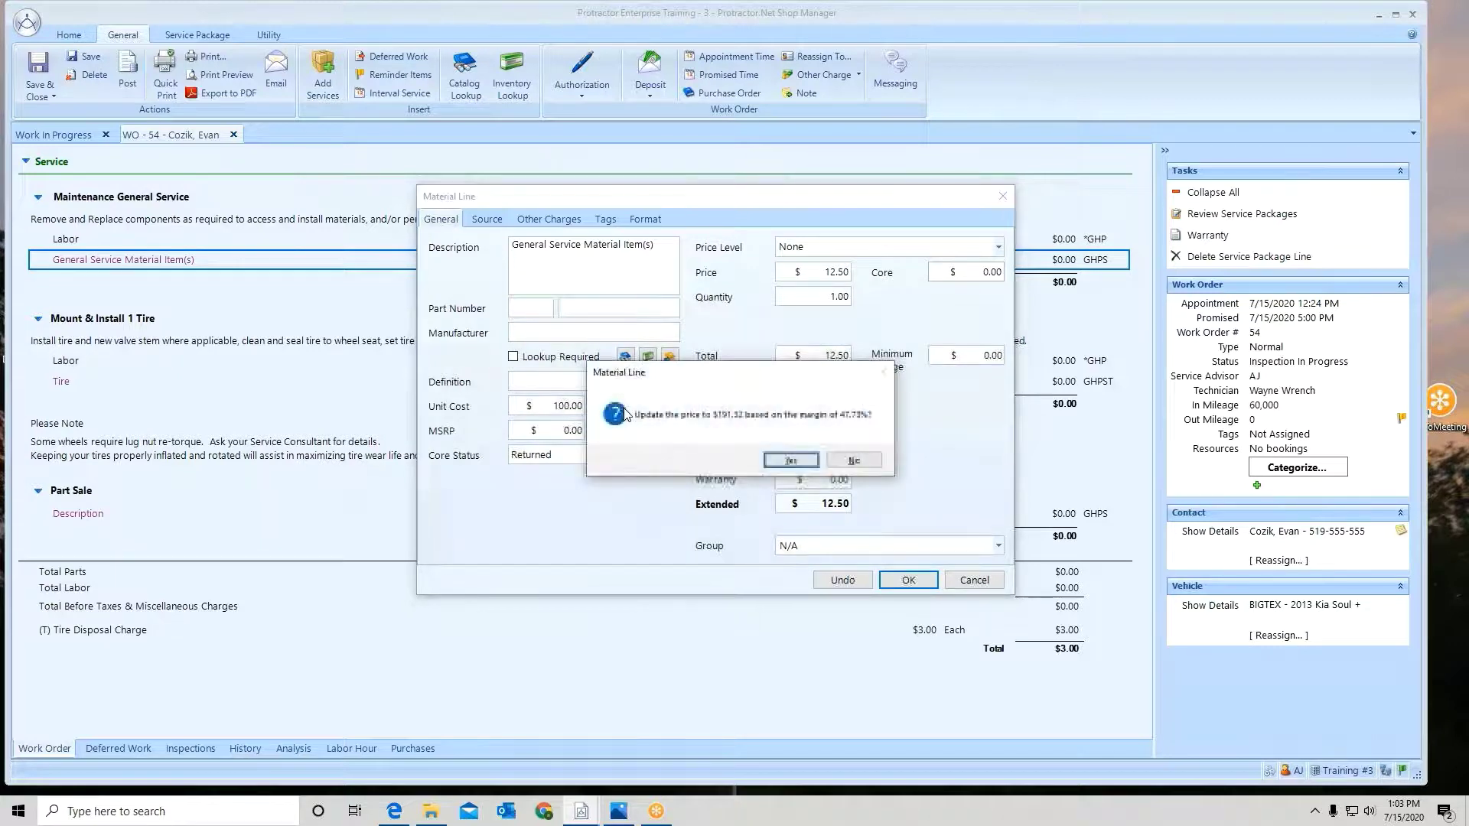
click(786, 461)
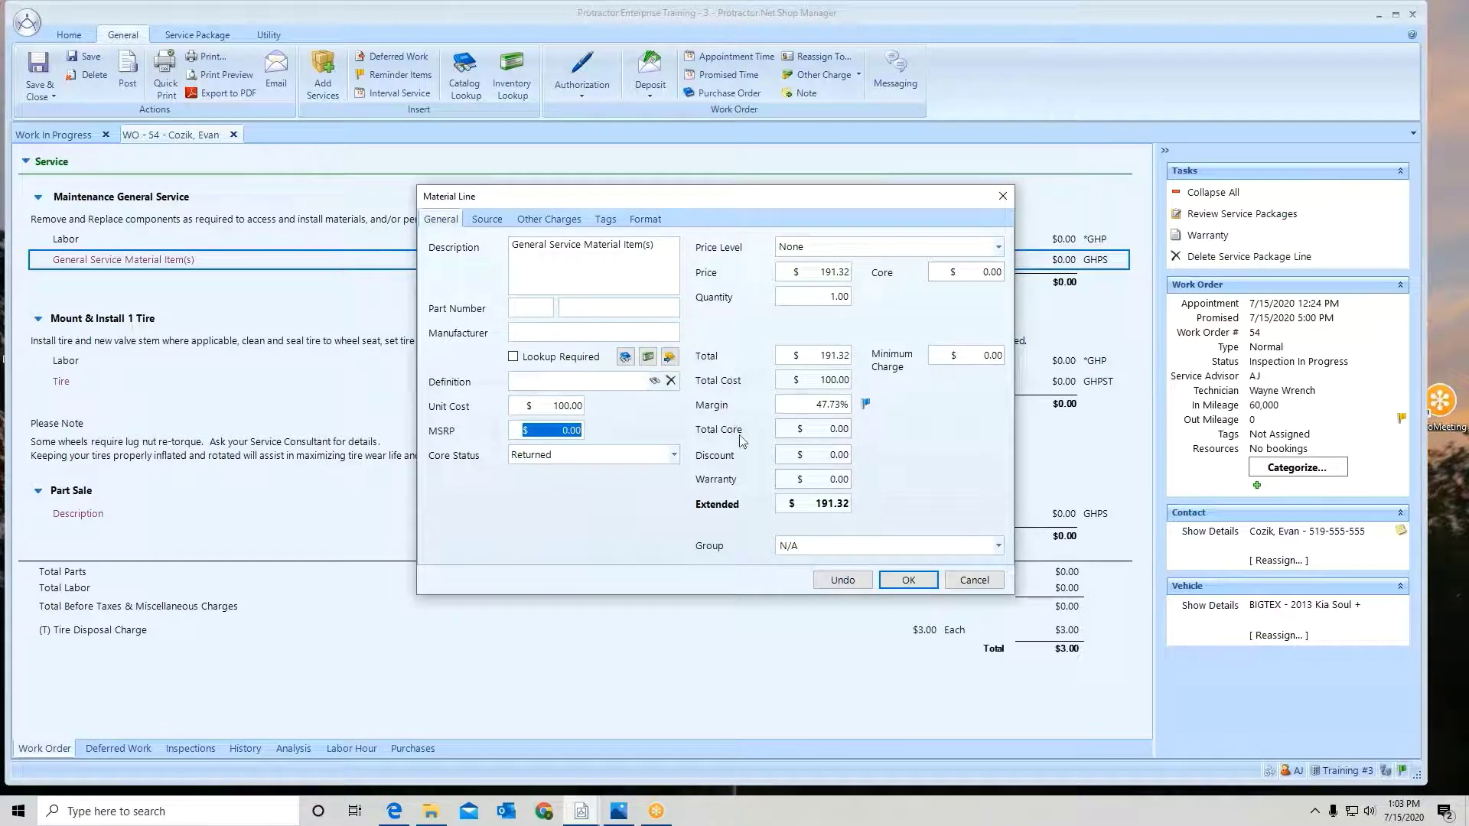
click(909, 580)
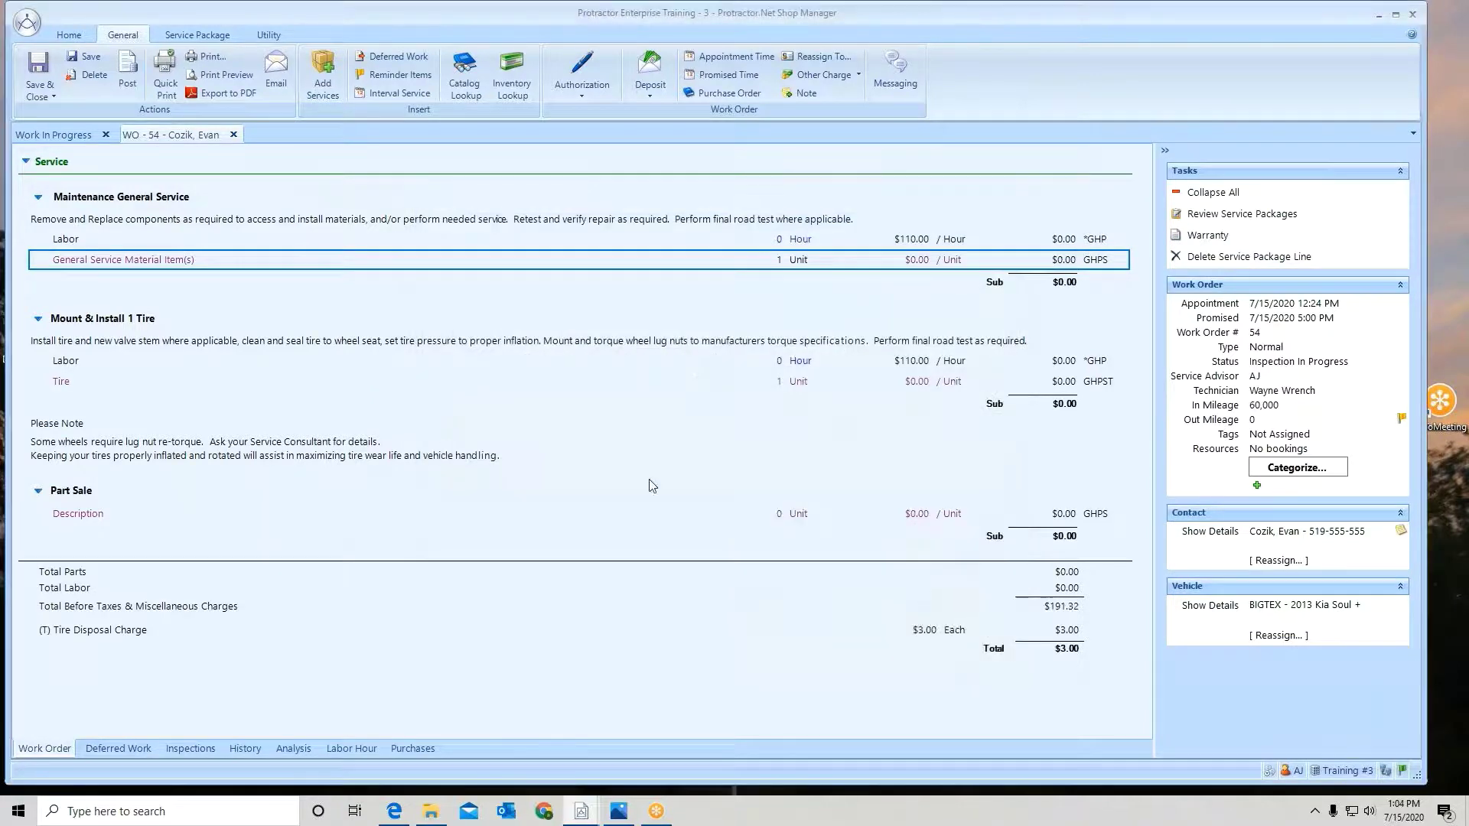
- Open the Tire line under Mount & Install 1 Tire and set its unit cost to $50.00
double_click(68, 387)
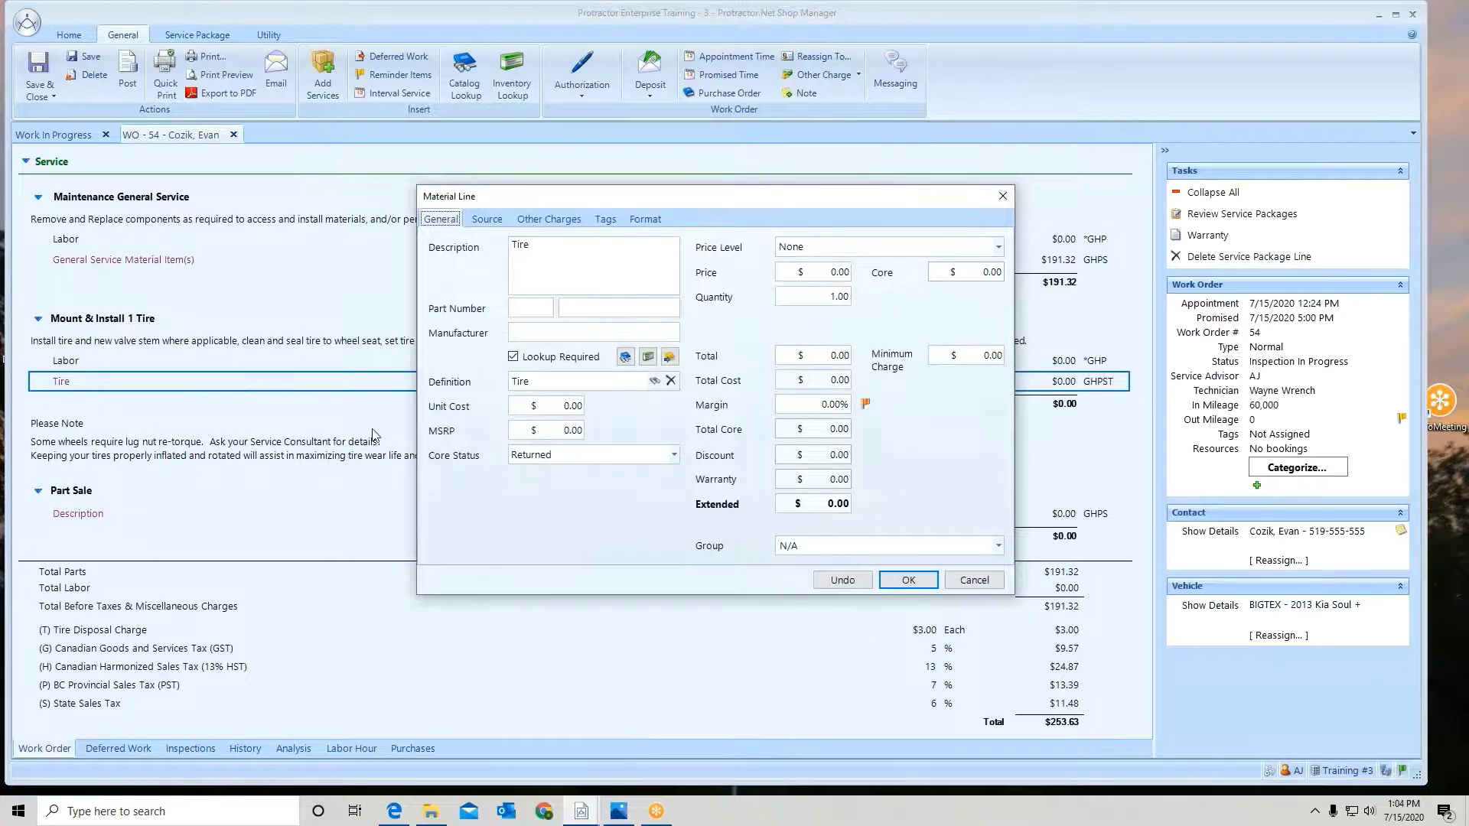
click(561, 411)
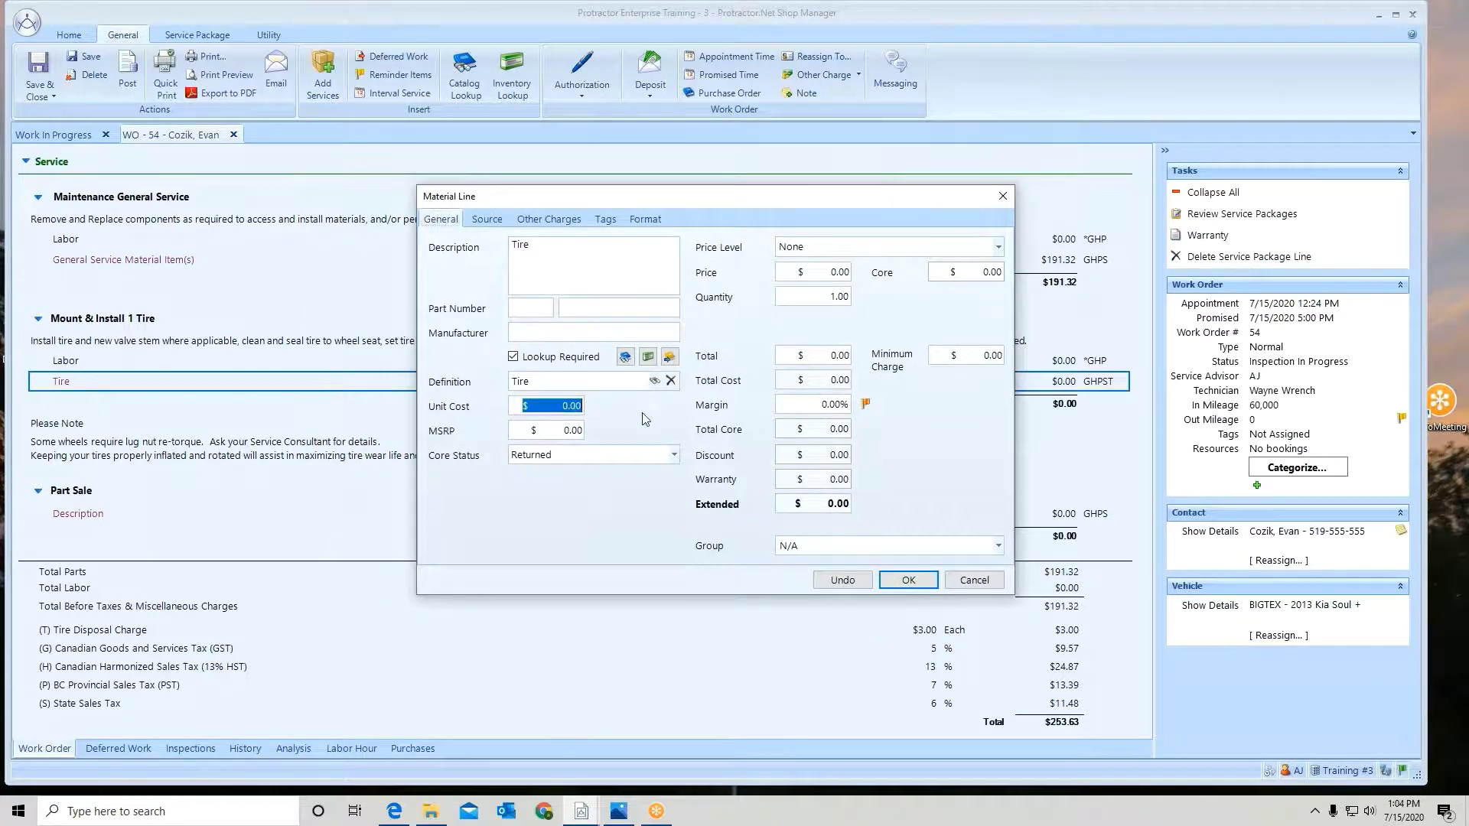
text(50)
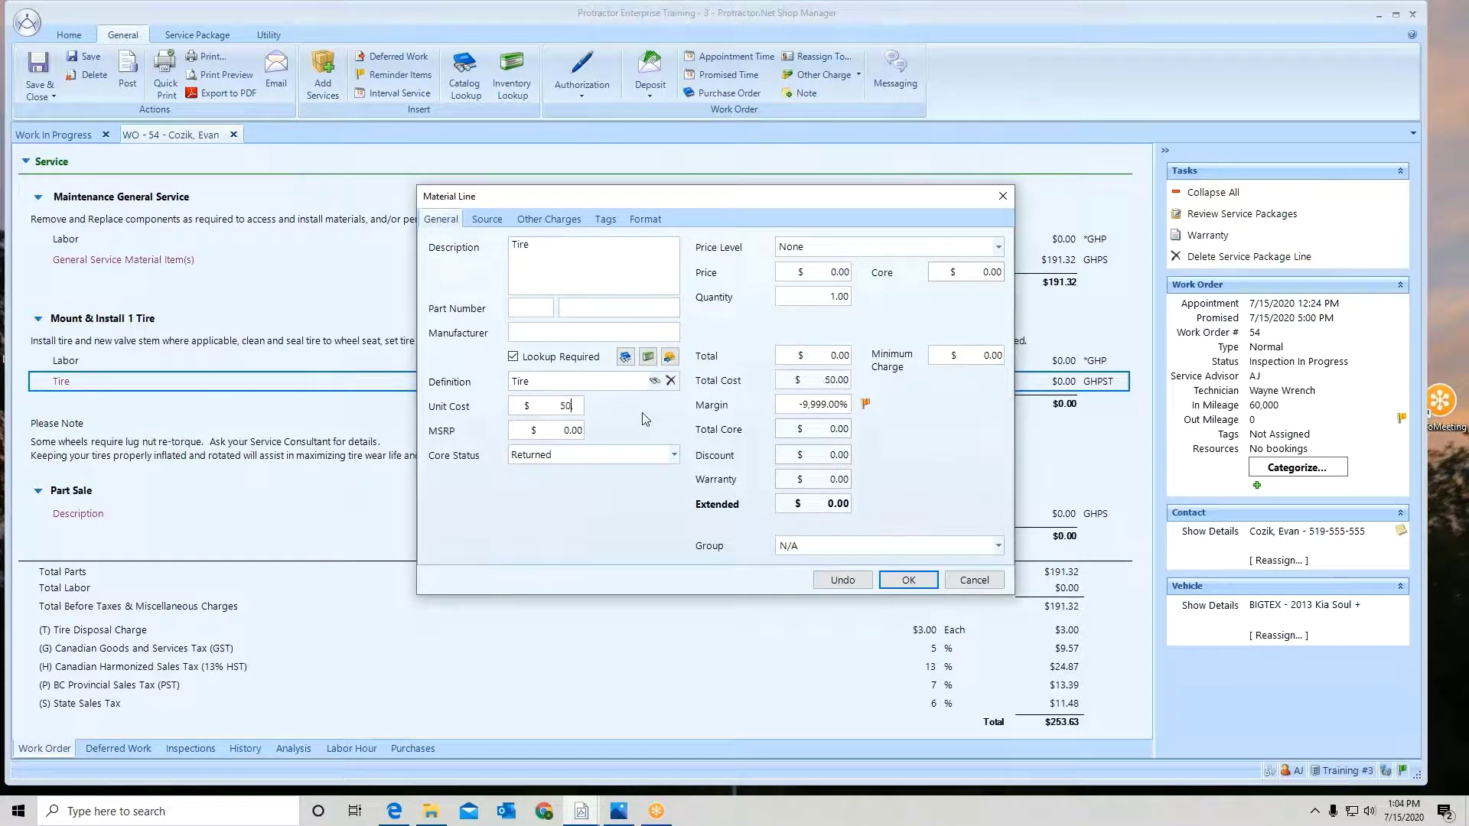
key(Tab)
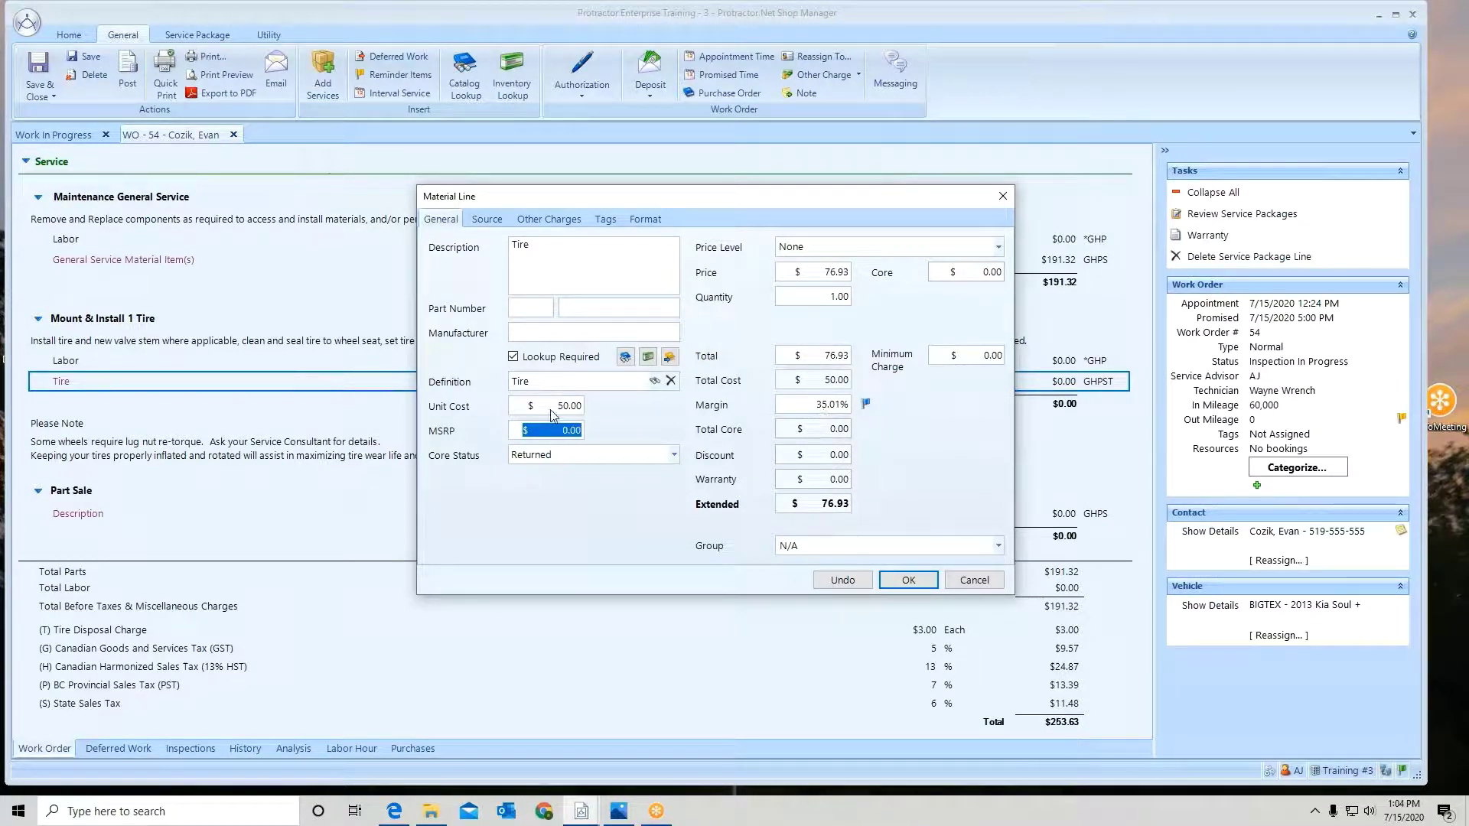
- Change the tire's unit cost to $80.00, accept the margin-based price update and save the line
key(shift+Tab)
text(80.)
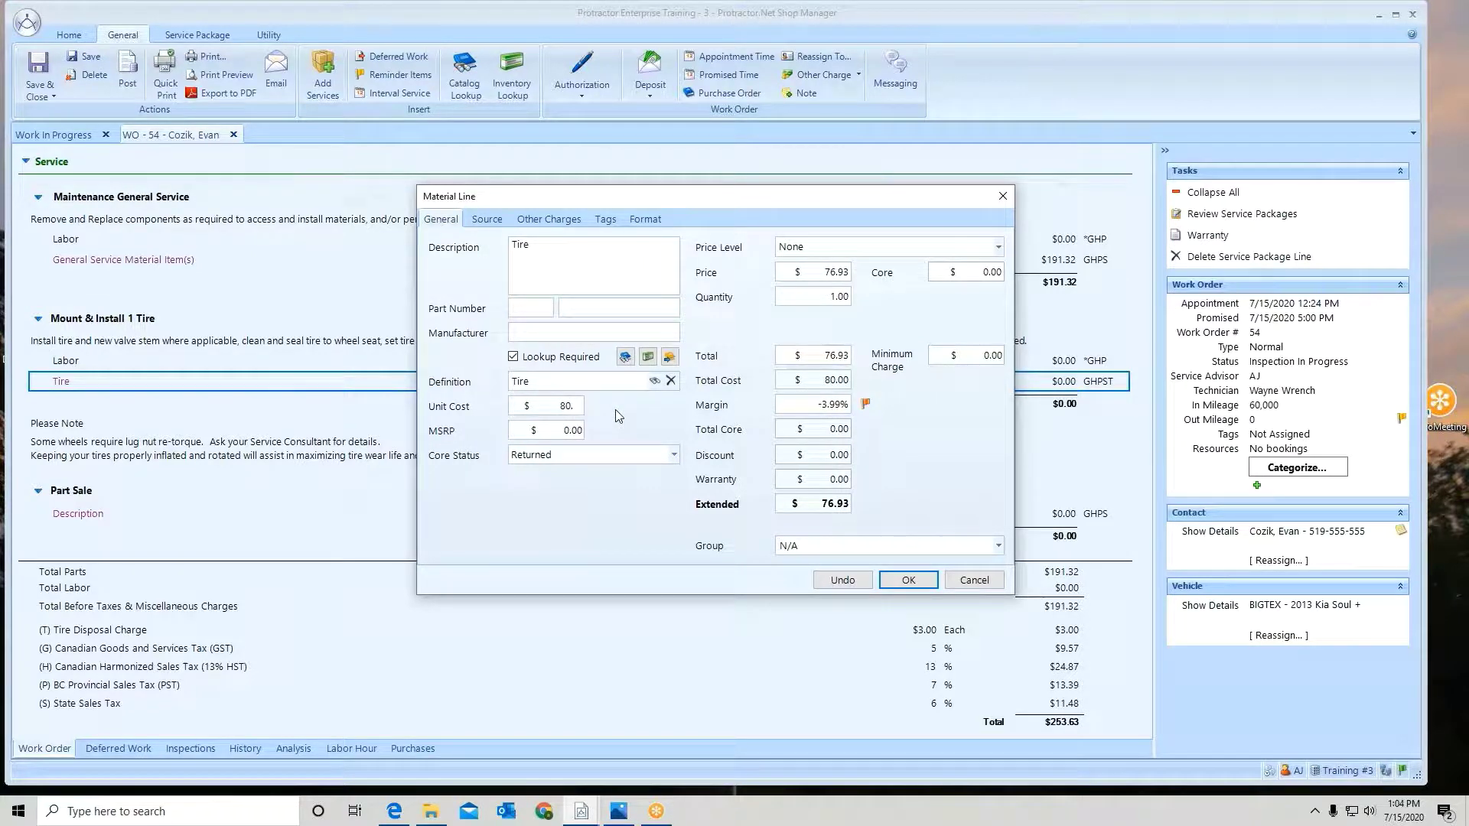
key(Tab)
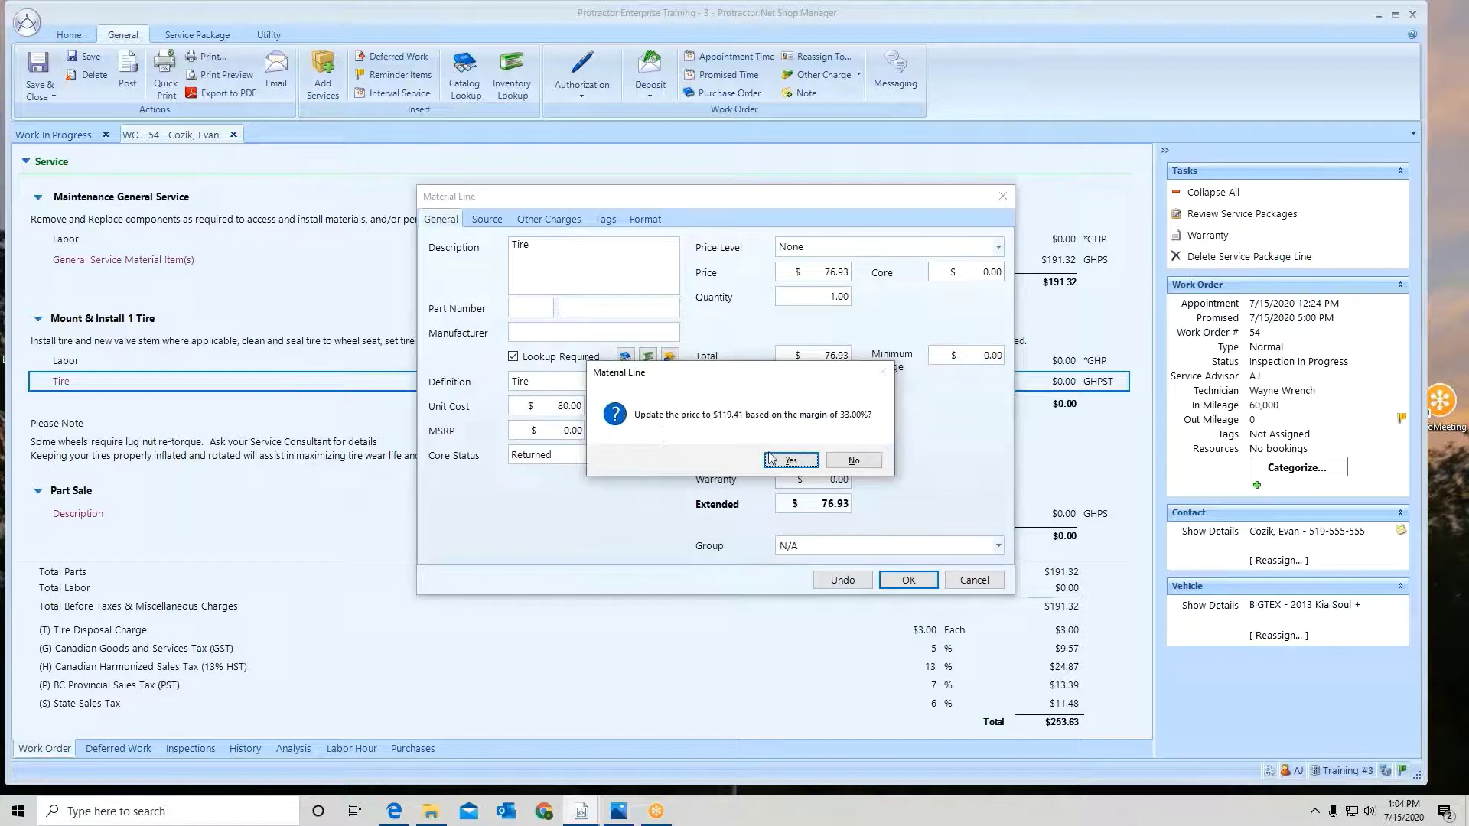
click(773, 460)
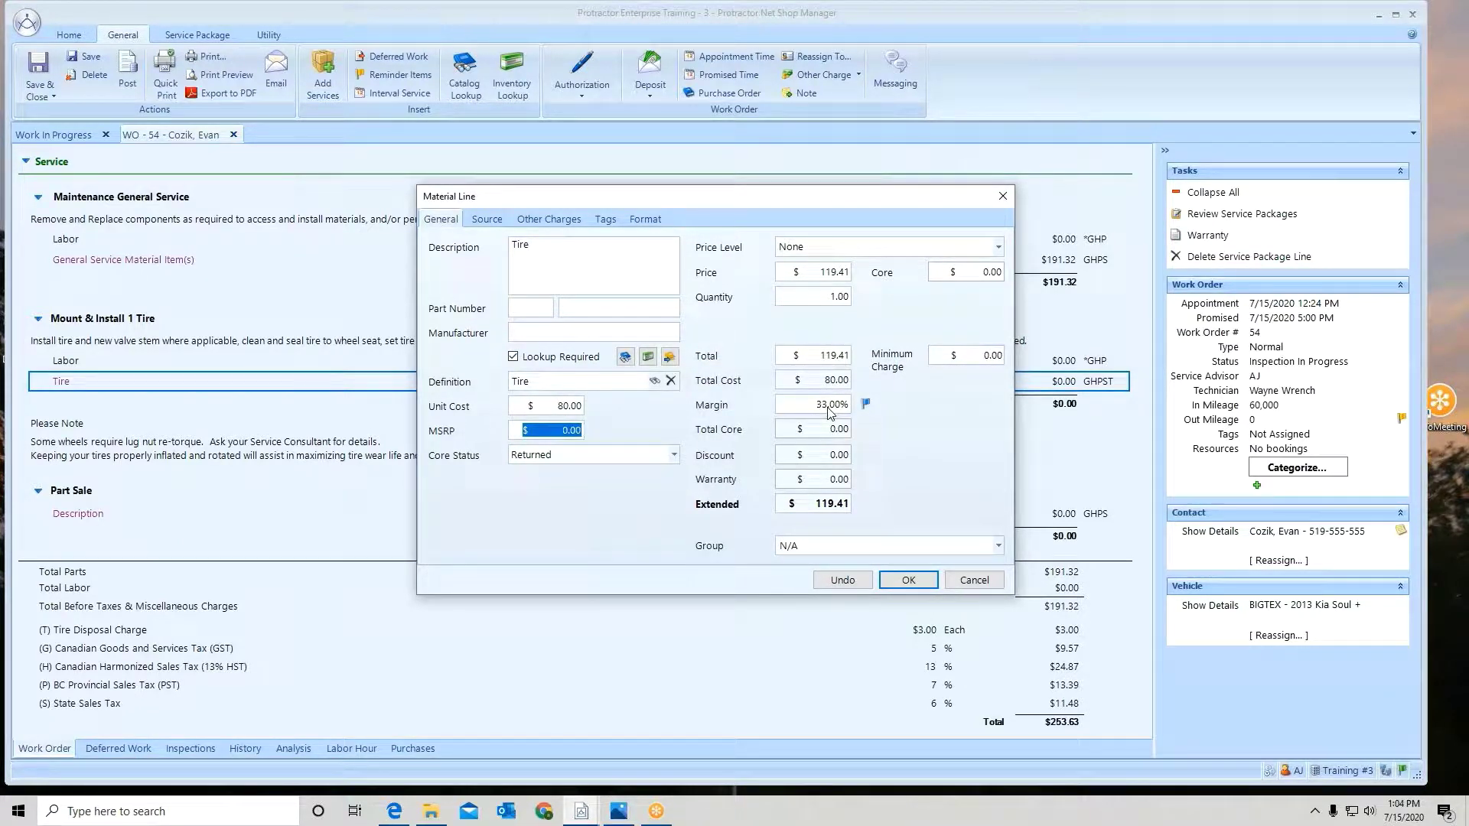
click(919, 585)
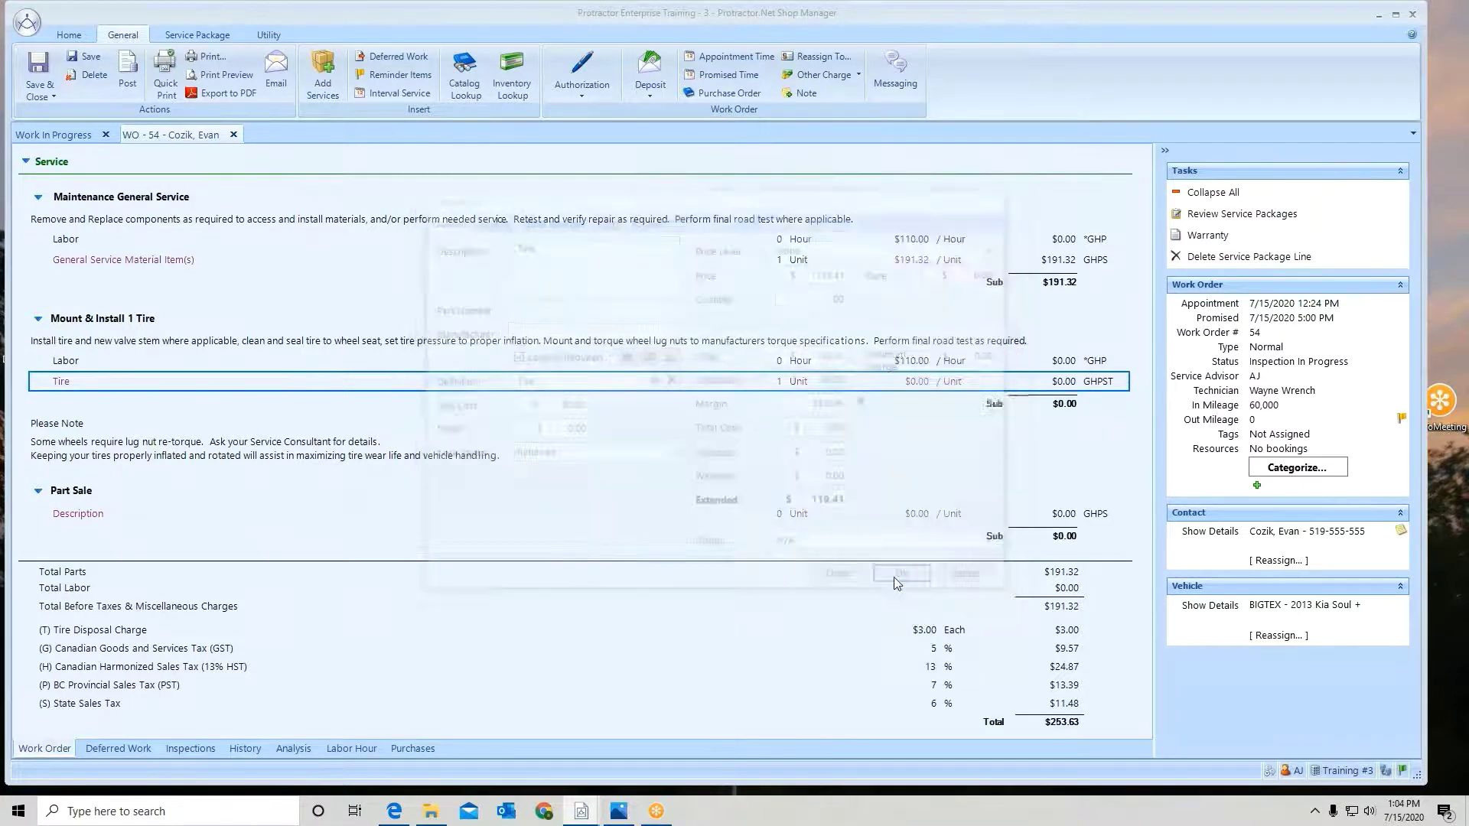
- Open the Description material line under Part Sale and set its unit cost to $10.00
click(84, 520)
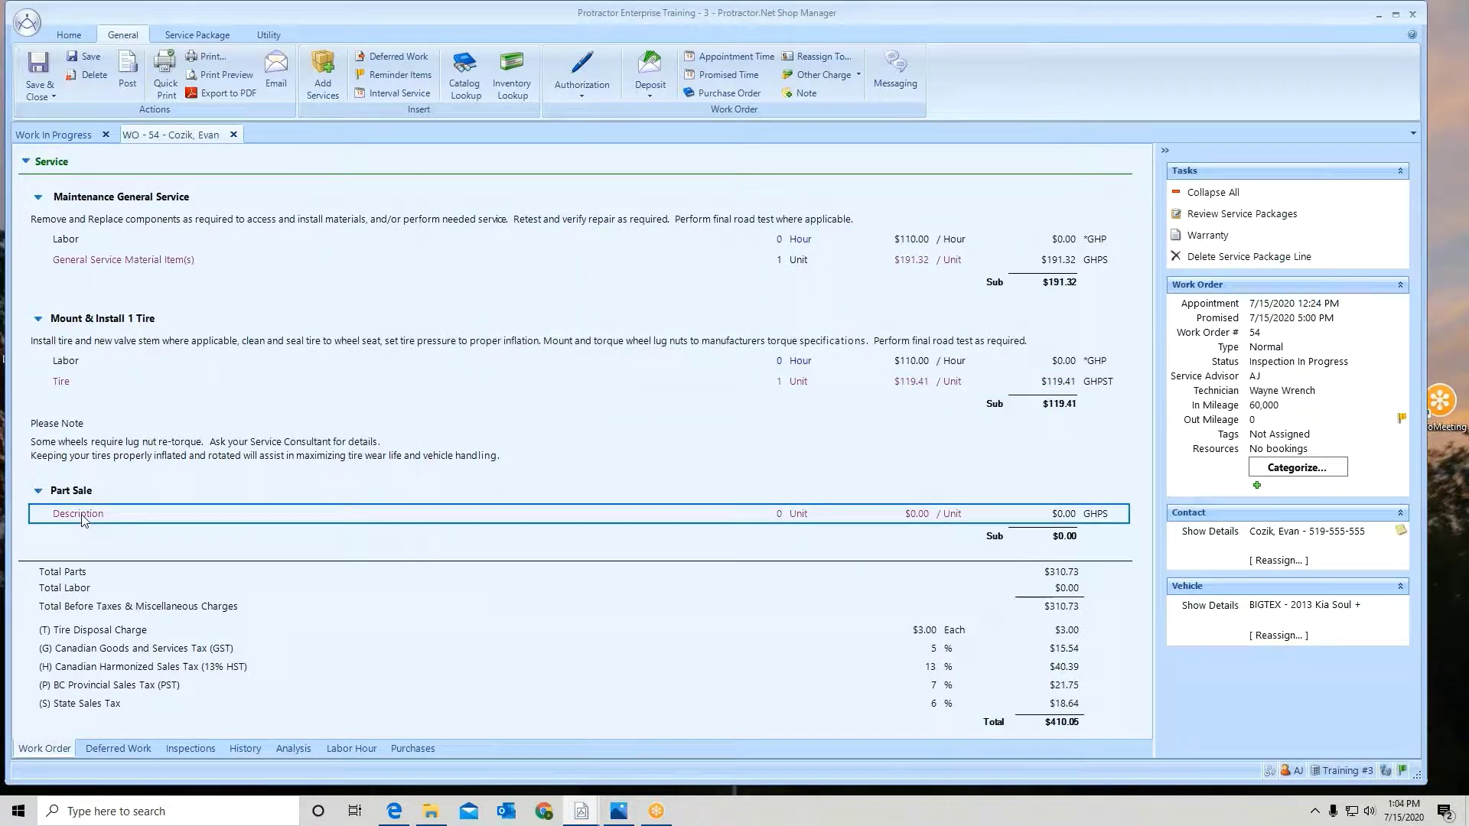
double_click(84, 520)
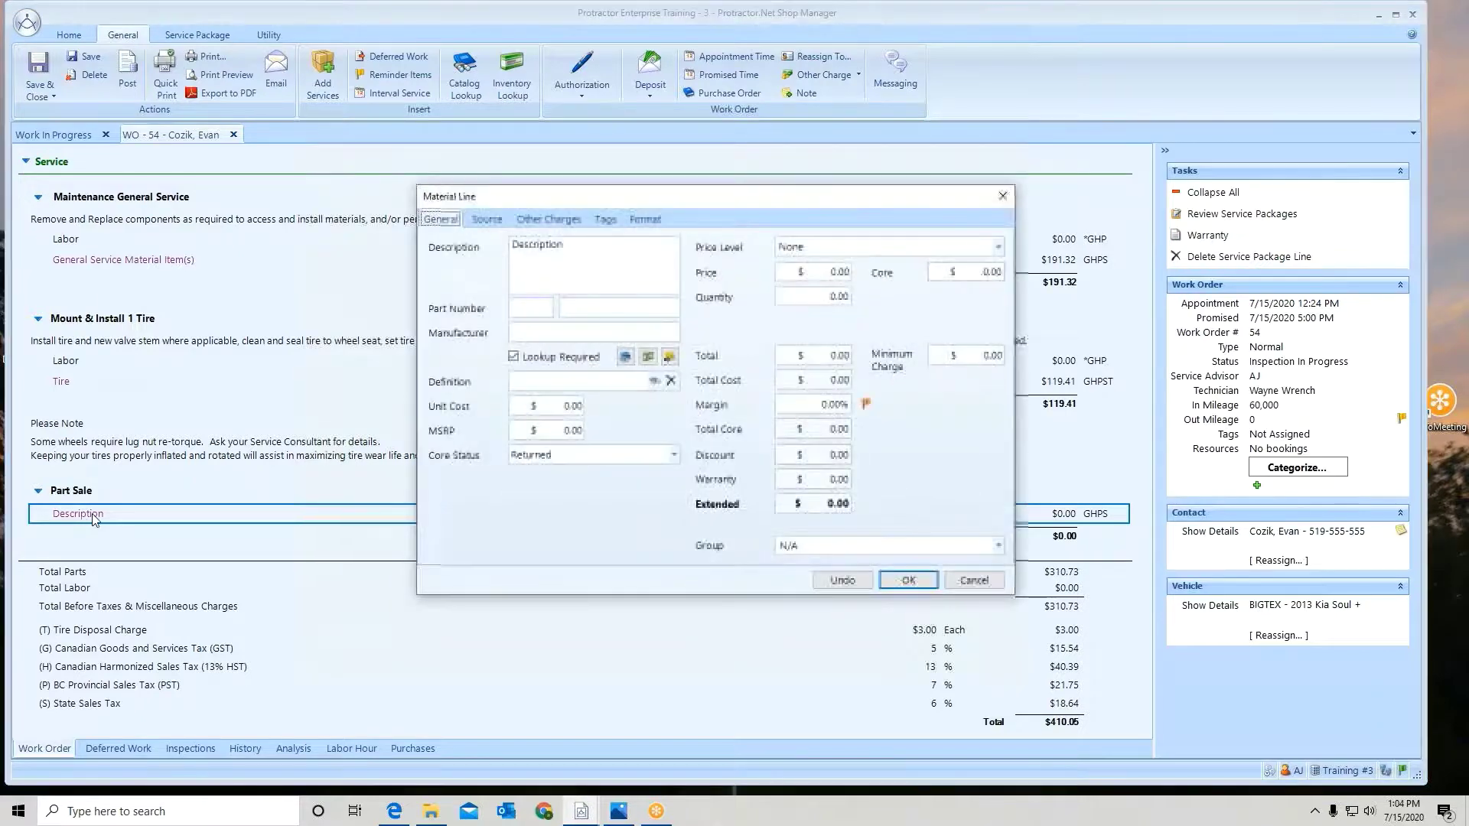
click(548, 407)
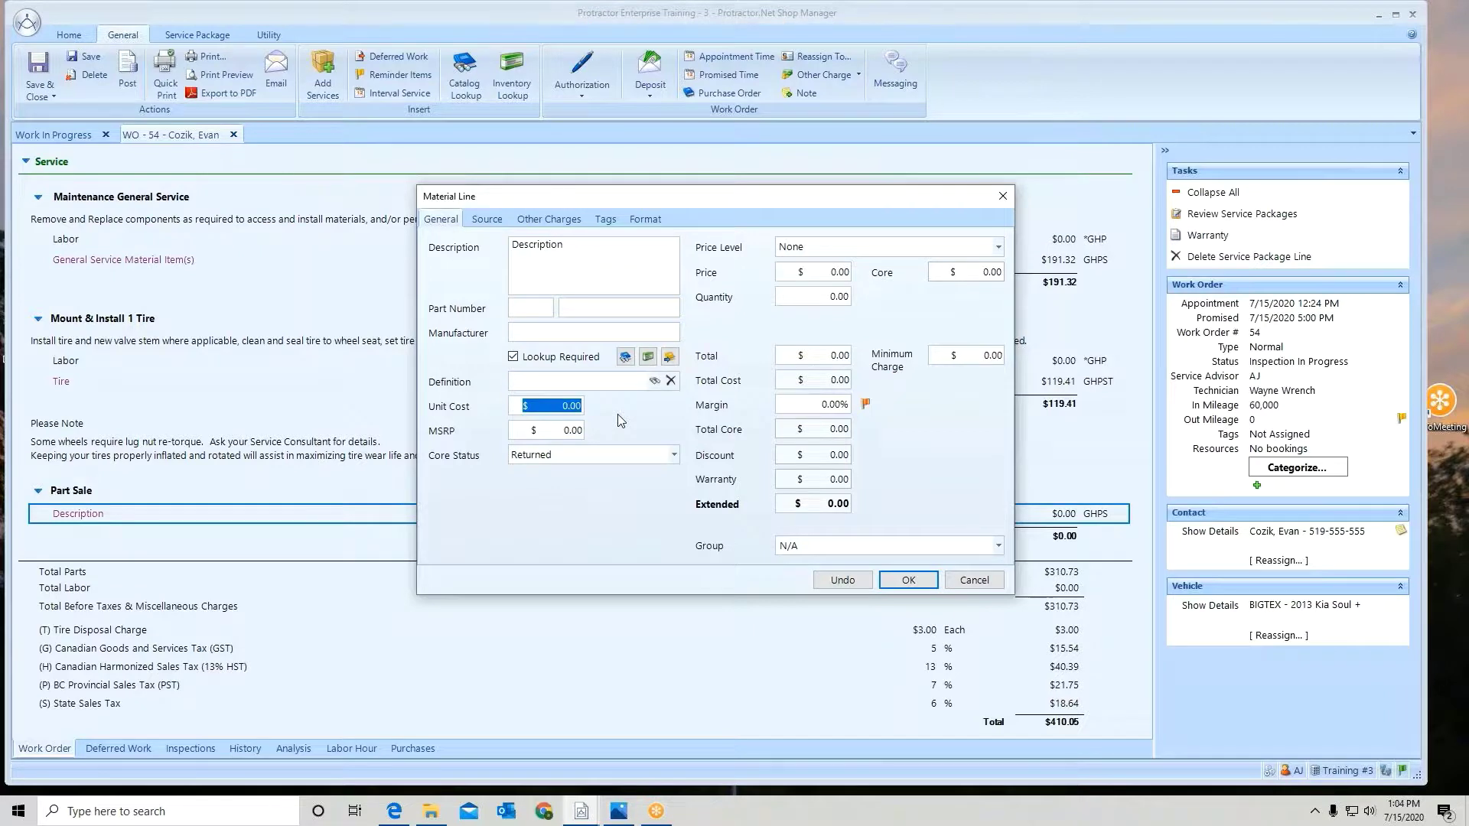
text(10)
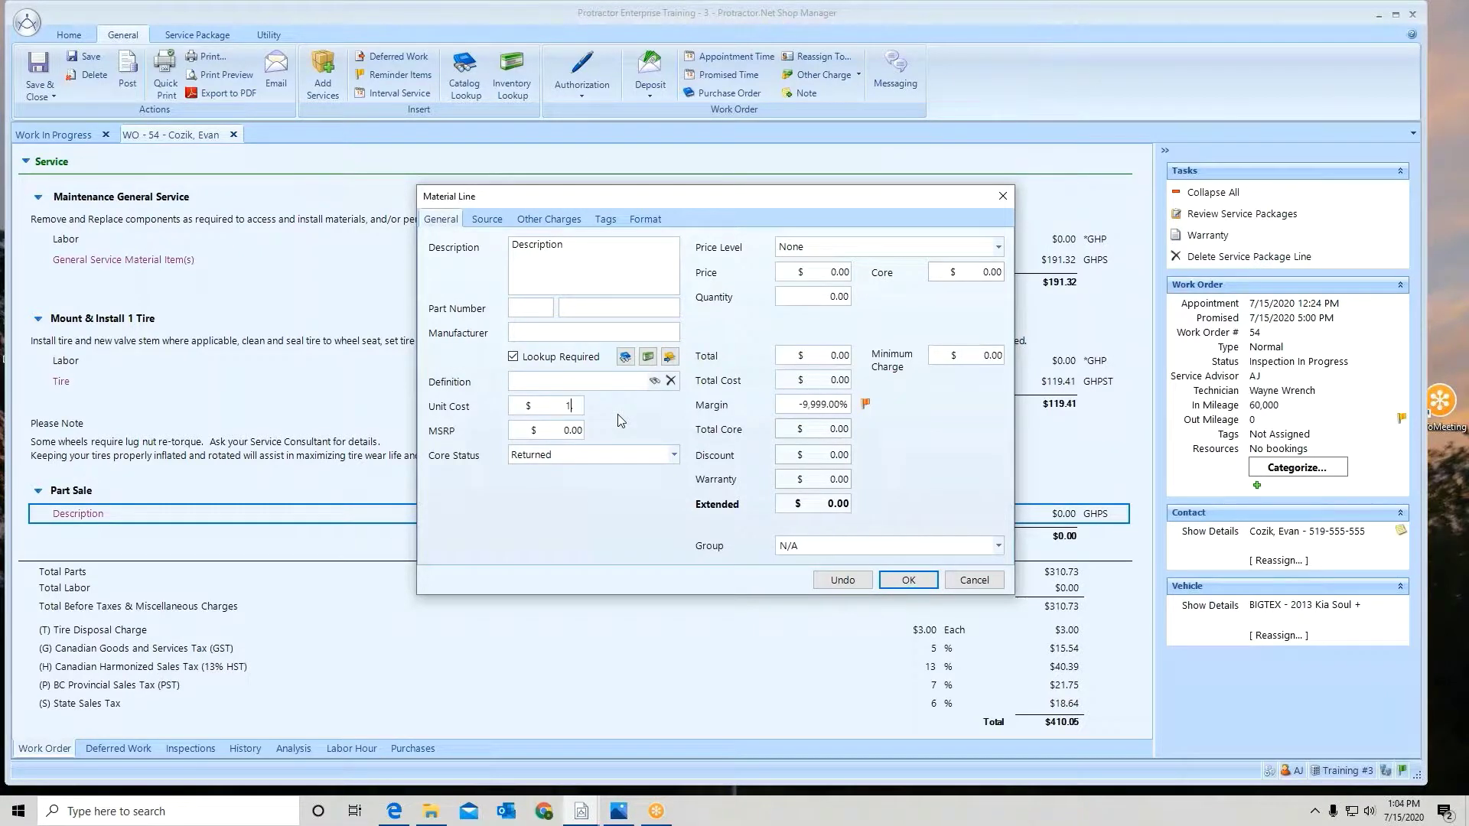
key(Tab)
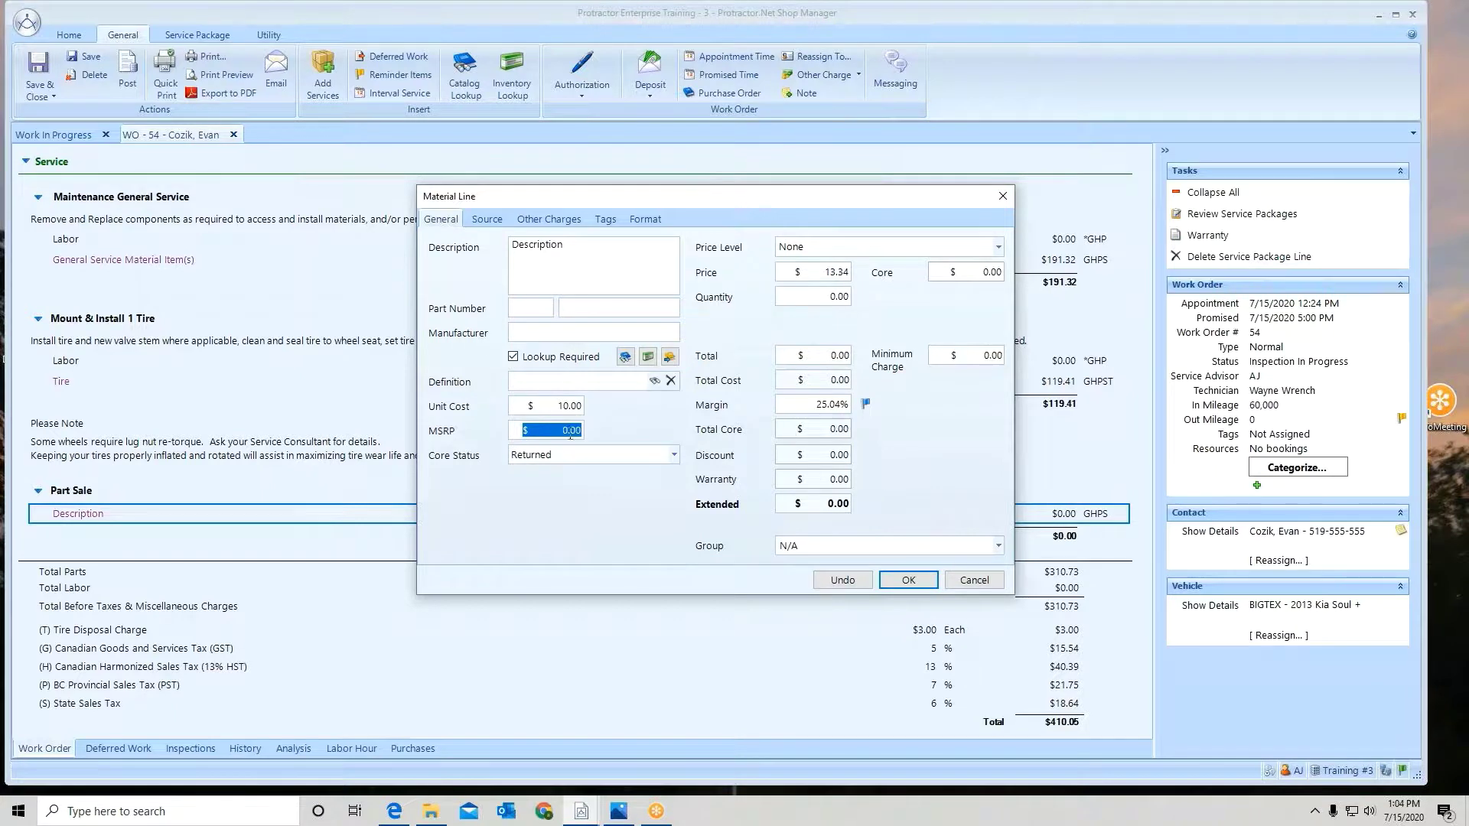
- Change the Part Sale material's unit cost to $1,000.00, accept the margin-based price update and save the line
drag(554, 411, 624, 406)
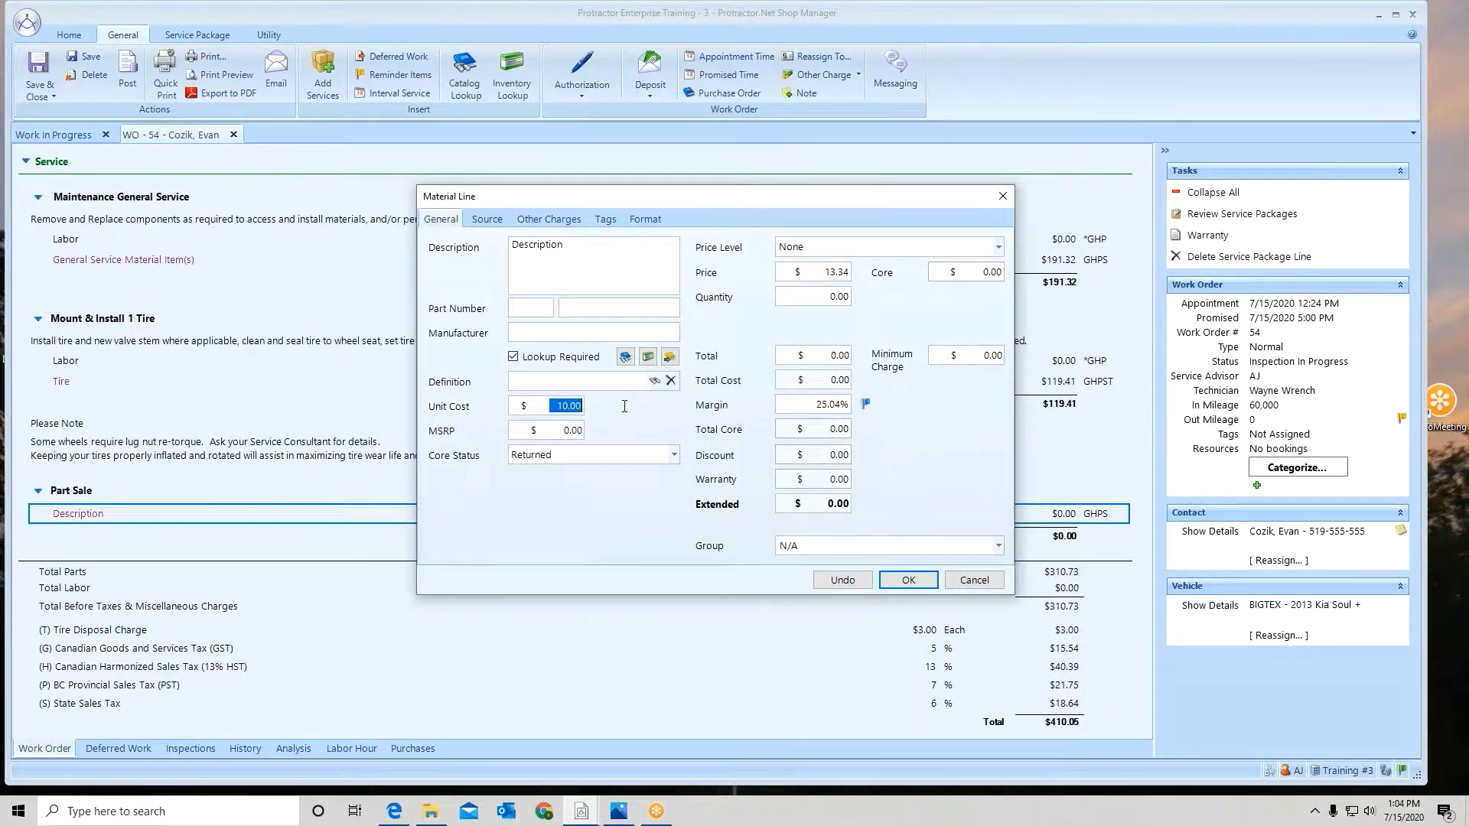
text(1,000.)
key(Tab)
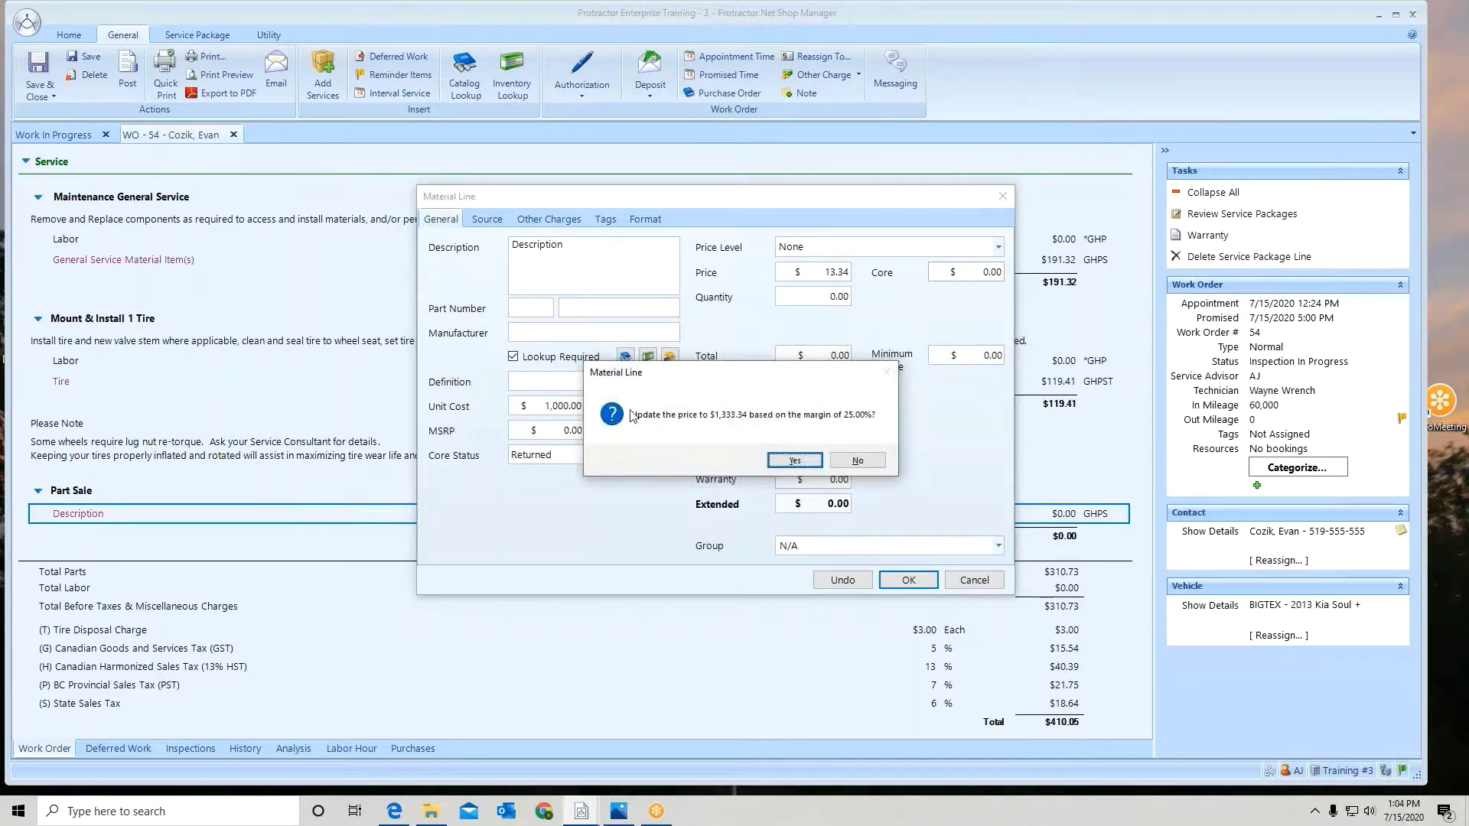
click(774, 457)
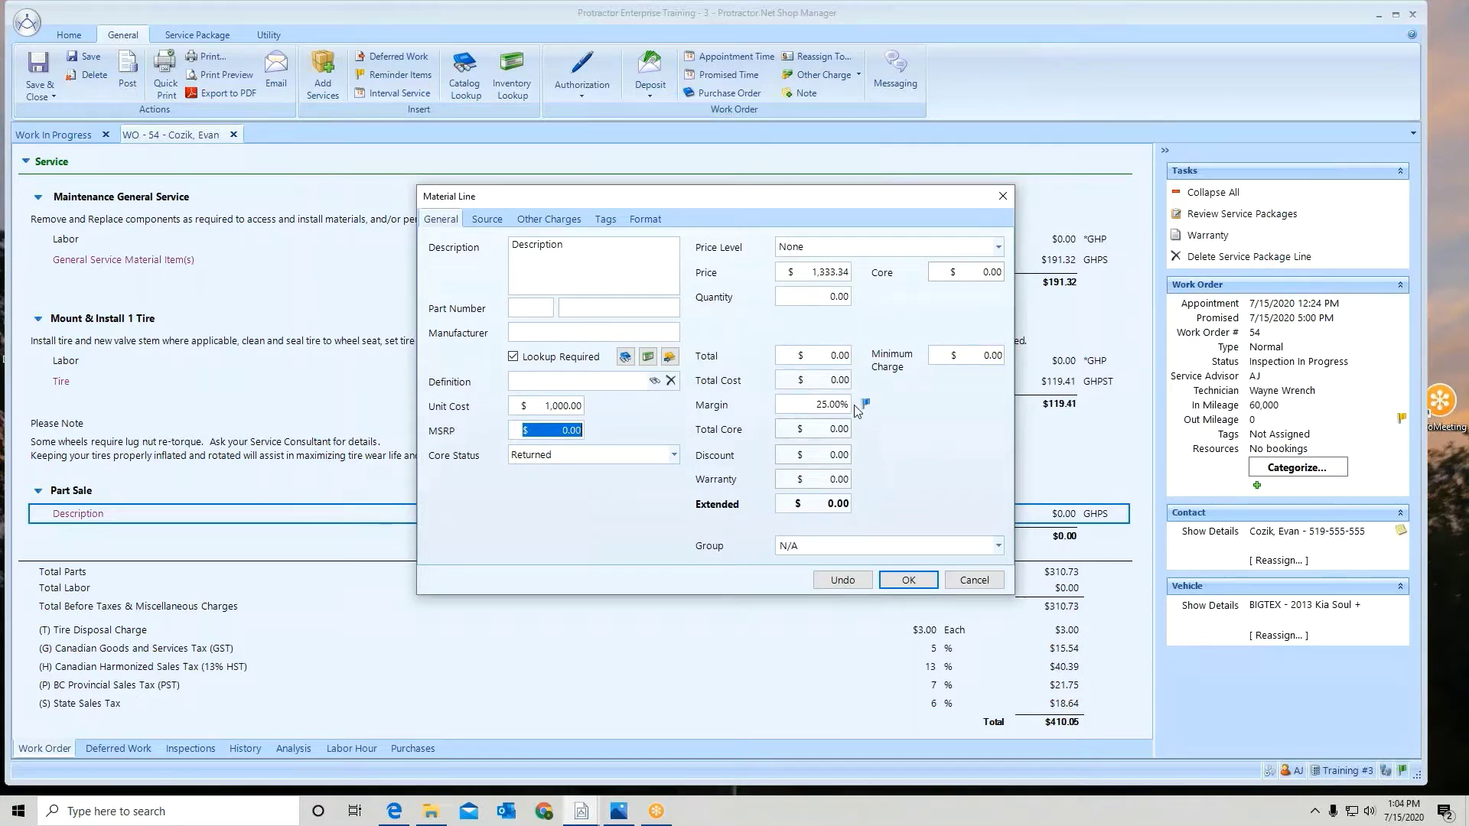
click(909, 581)
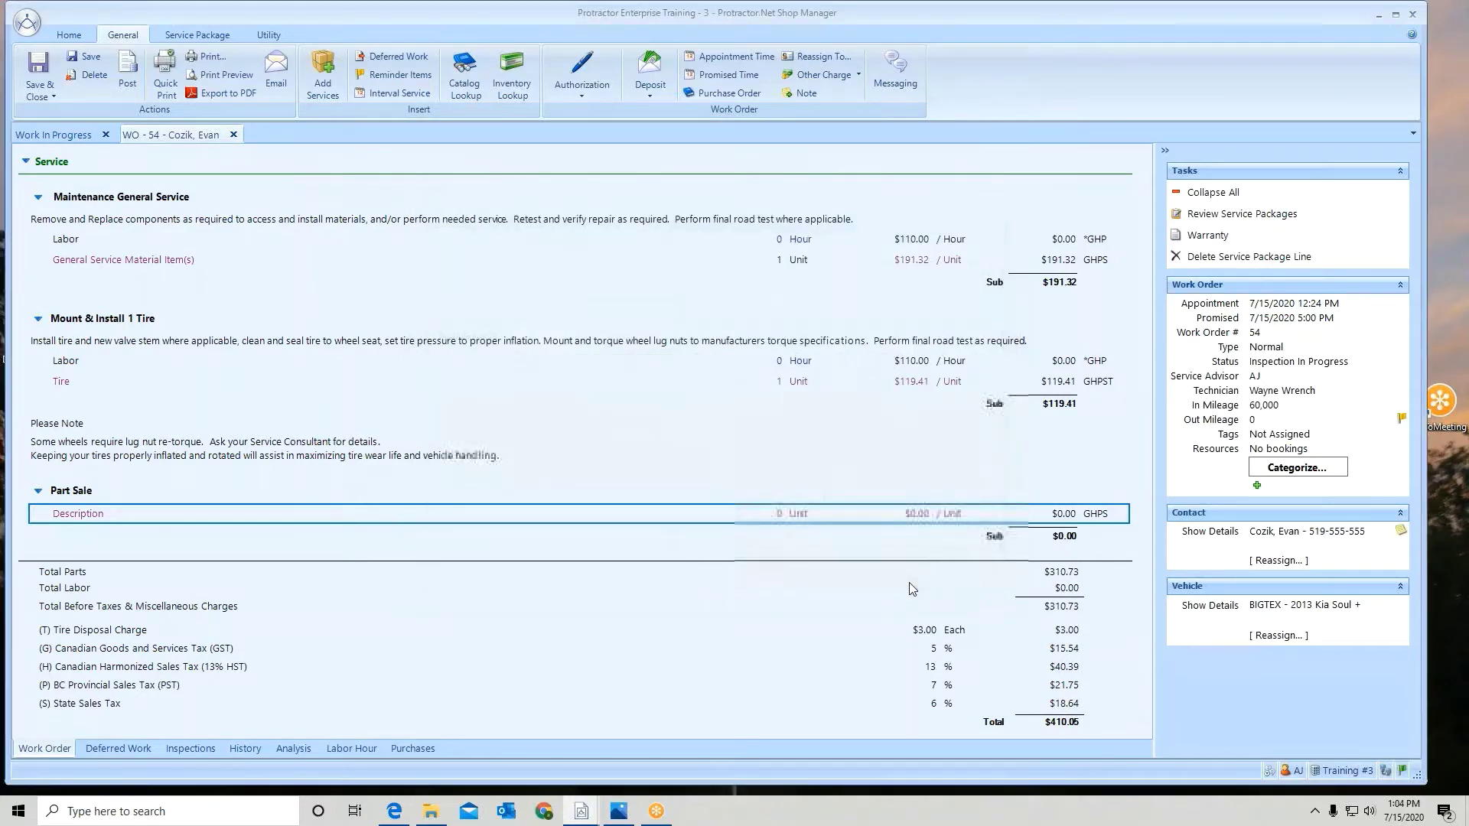